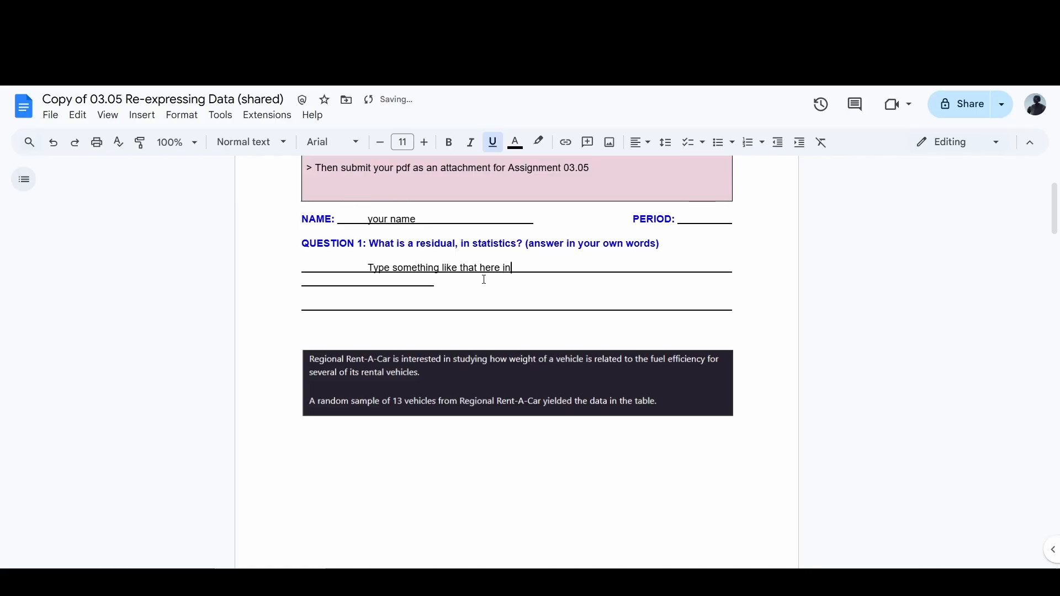
Step: Finish the Question 1 answer with "your OWN words!" and look over the vehicle weight and fuel efficiency table
{"action": "type", "text": "your OWN wor"}
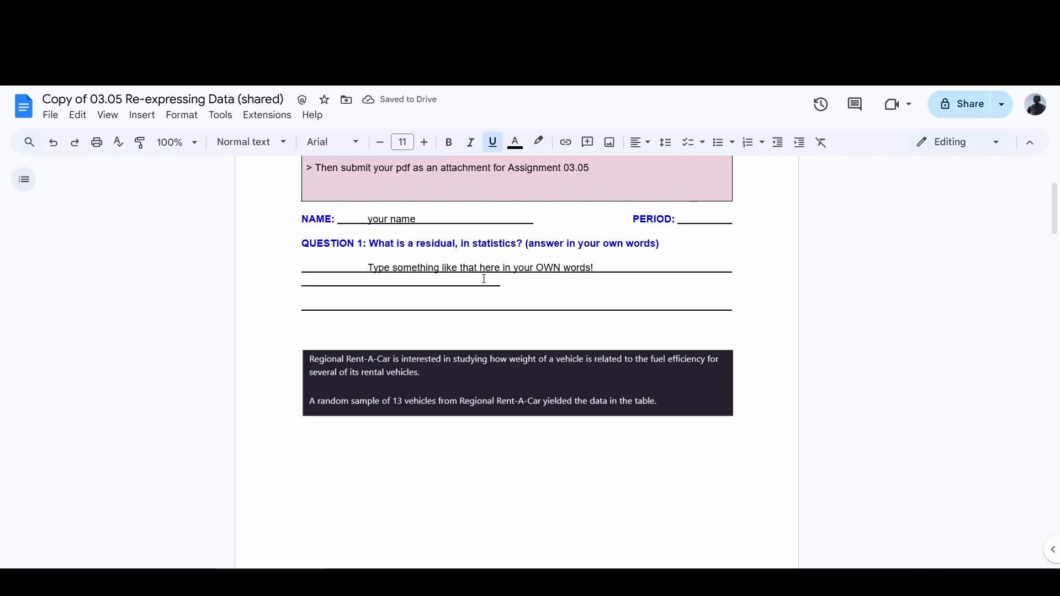
{"action": "scroll", "coordinate": [483, 279], "scroll_direction": "down", "scroll_amount": 3}
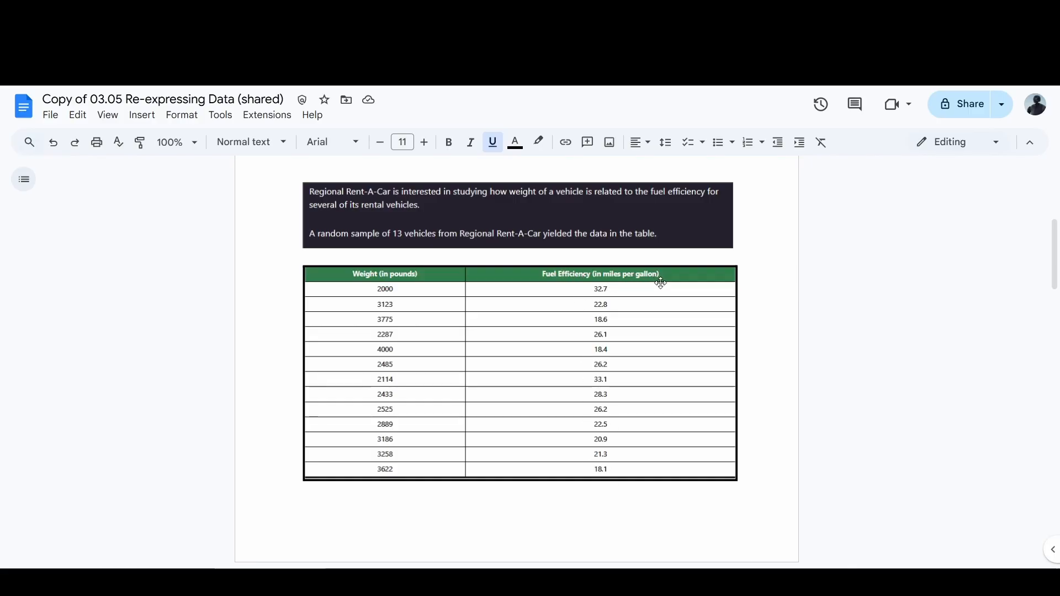
{"action": "scroll", "coordinate": [661, 283], "scroll_direction": "down", "scroll_amount": 5}
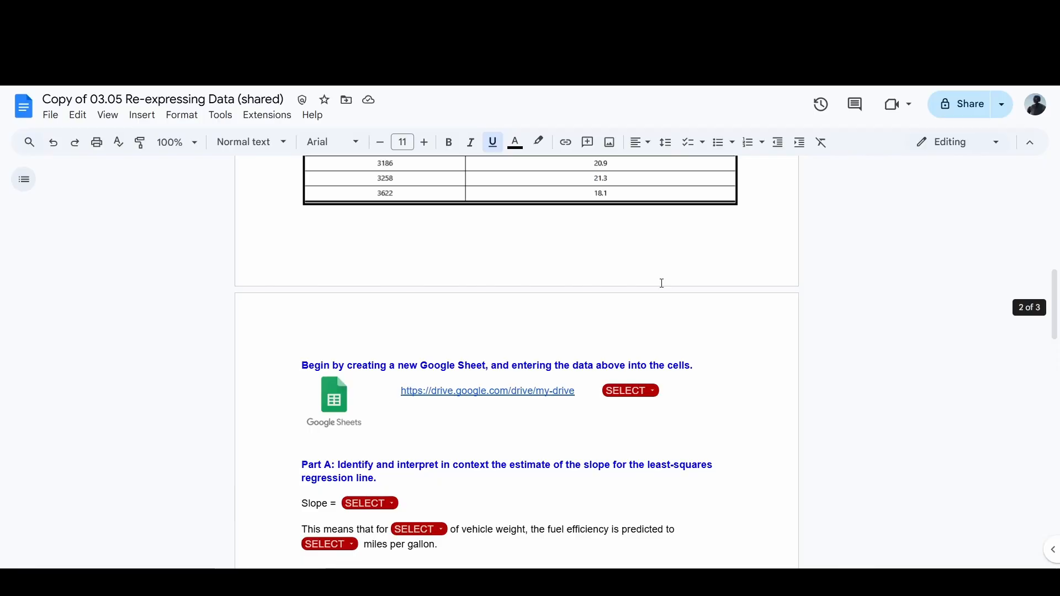
Step: Follow the worksheet's Drive link below the Google Sheet instruction and create a new blank Google Sheets spreadsheet
{"action": "left_click_drag", "start_coordinate": [313, 367], "coordinate": [486, 366]}
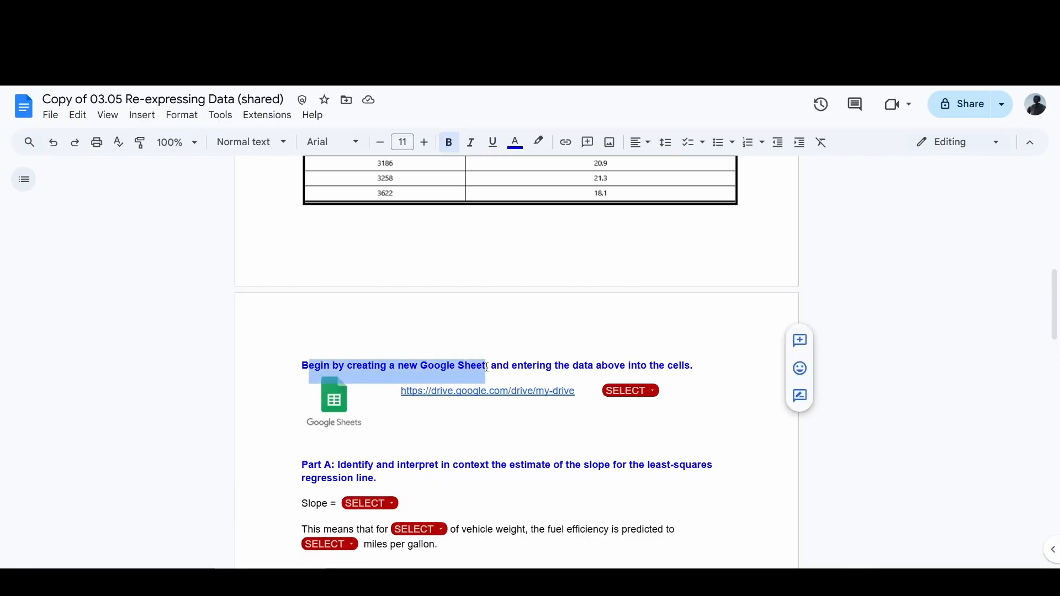
{"action": "scroll", "coordinate": [488, 358], "scroll_direction": "up", "scroll_amount": 3}
{"action": "scroll", "coordinate": [513, 339], "scroll_direction": "down", "scroll_amount": 2}
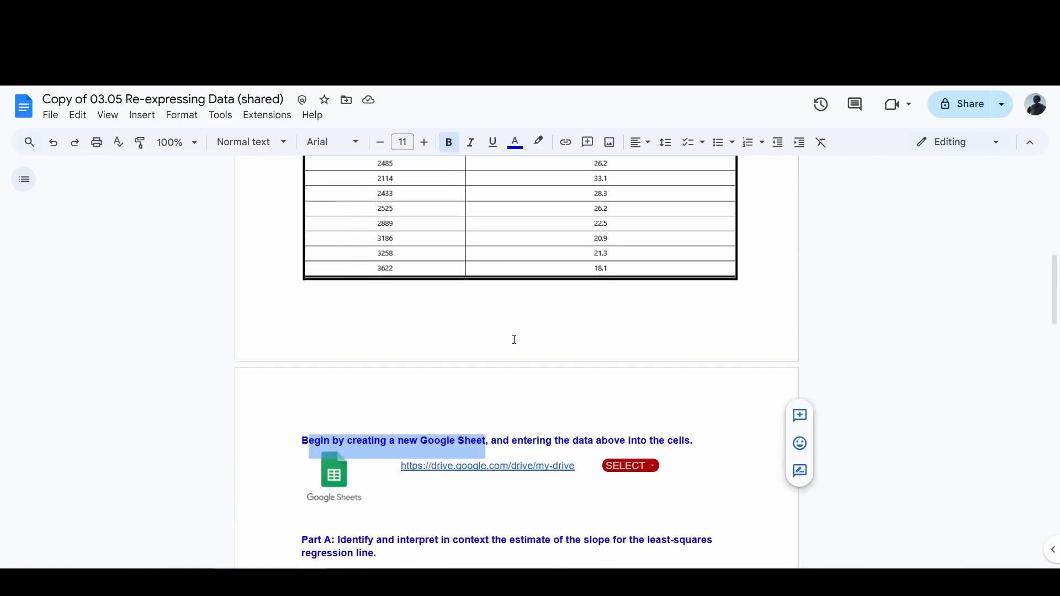
{"action": "left_click", "coordinate": [364, 434]}
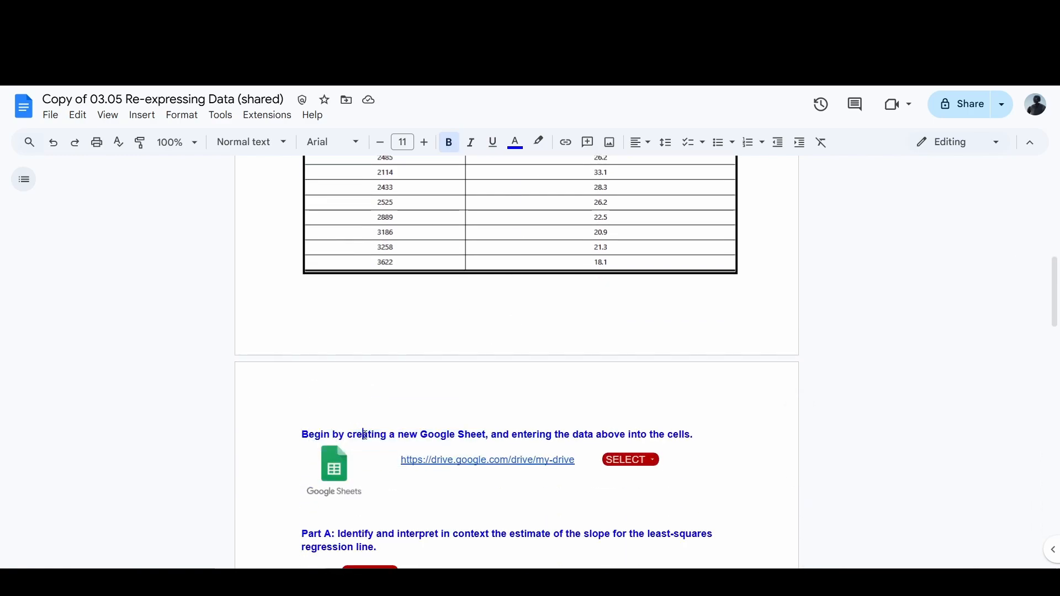
{"action": "left_click", "coordinate": [509, 461]}
{"action": "left_click", "coordinate": [508, 485]}
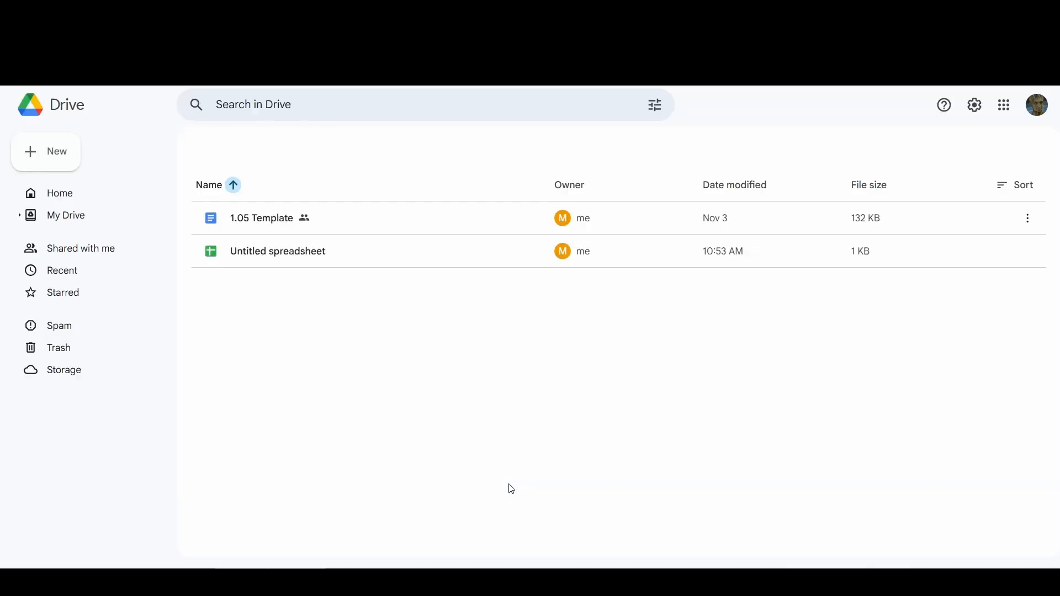
{"action": "left_click", "coordinate": [36, 155]}
{"action": "left_click", "coordinate": [83, 257]}
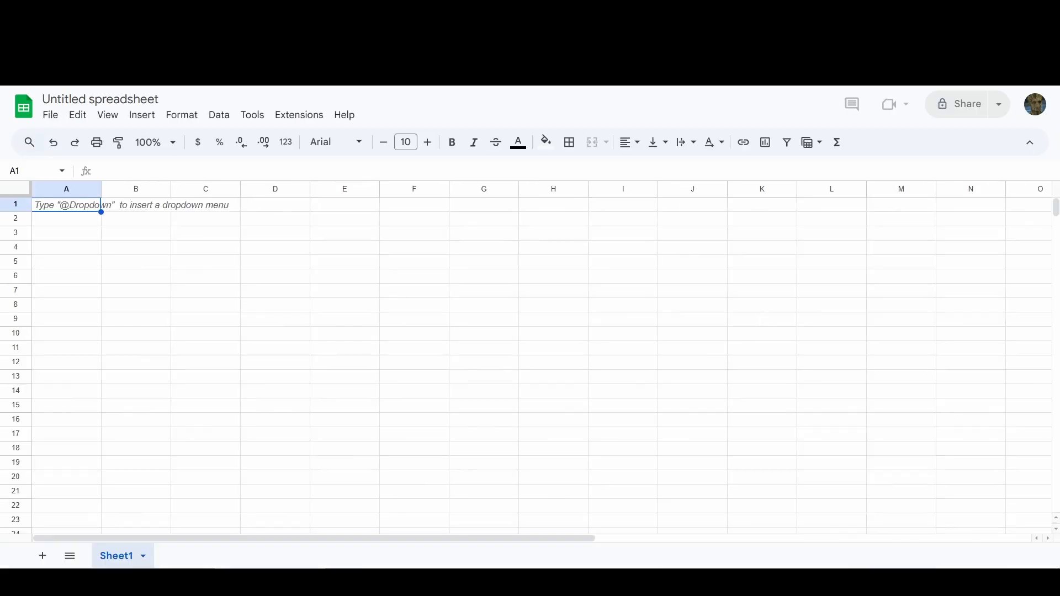
Step: Arrange the worksheet and spreadsheet side by side with the full data table in view, and dismiss the pre-built tables suggestions
{"action": "left_click_drag", "start_coordinate": [569, 101], "coordinate": [1059, 170]}
{"action": "left_click", "coordinate": [206, 237]}
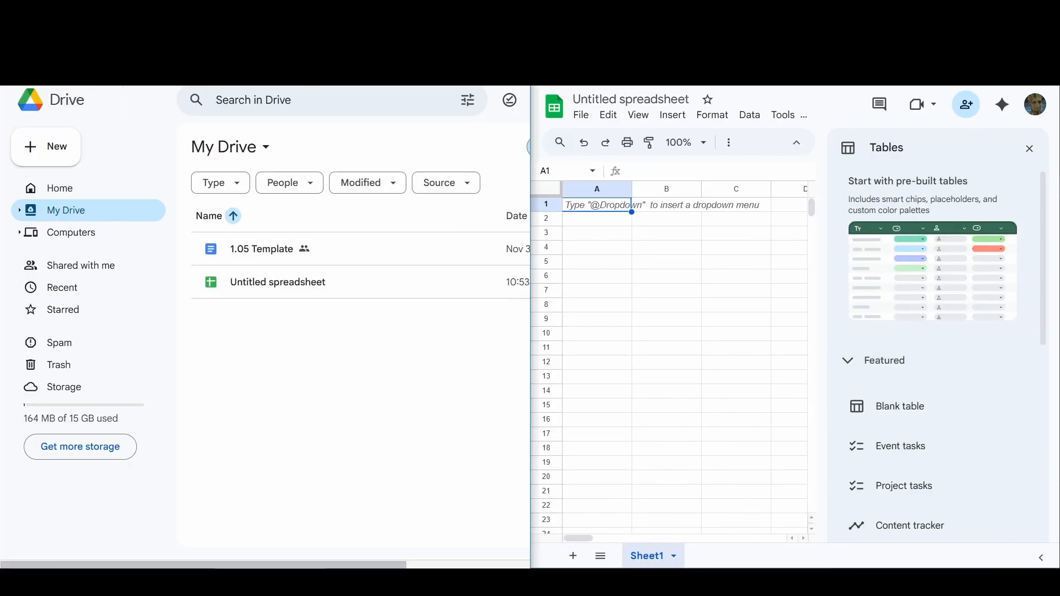
{"action": "left_click", "coordinate": [1029, 148]}
{"action": "scroll", "coordinate": [267, 237], "scroll_direction": "up", "scroll_amount": 4}
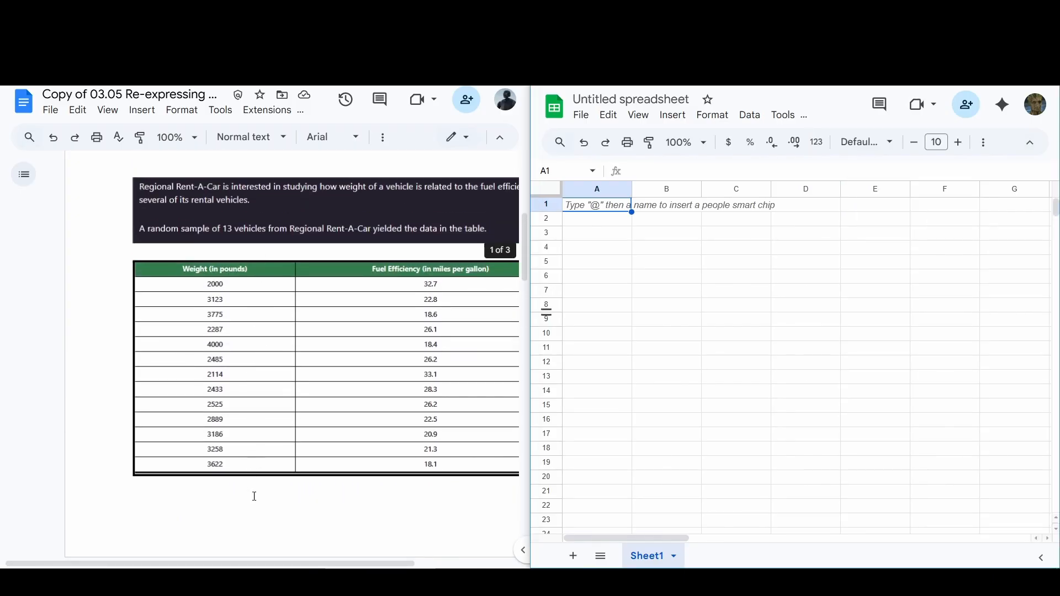
{"action": "scroll", "coordinate": [284, 503], "scroll_direction": "right", "scroll_amount": 3}
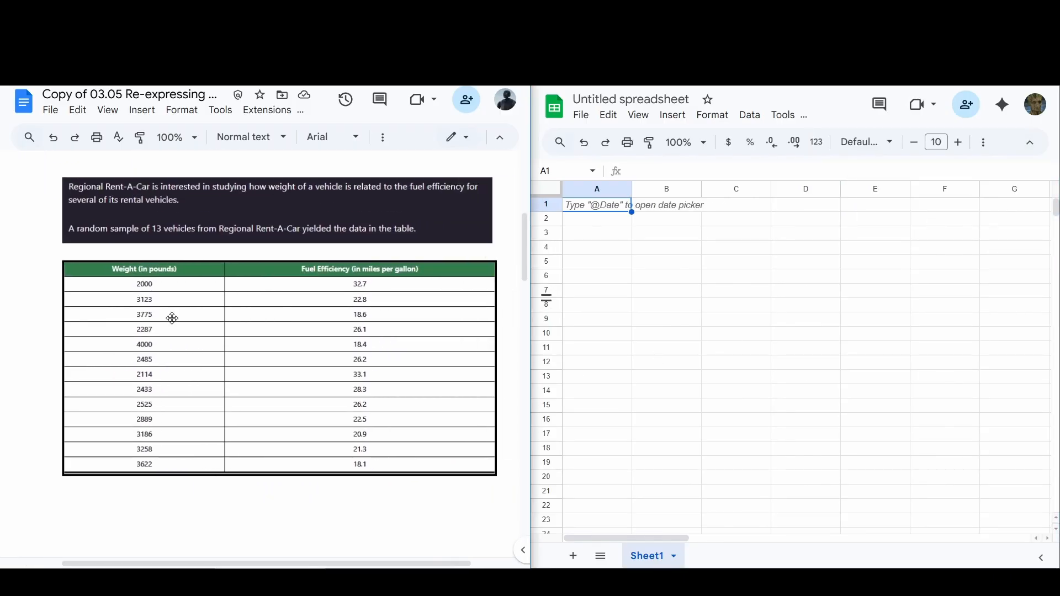
Step: Enter the column header "Weight (x)" in cell A1
{"action": "left_click", "coordinate": [641, 275]}
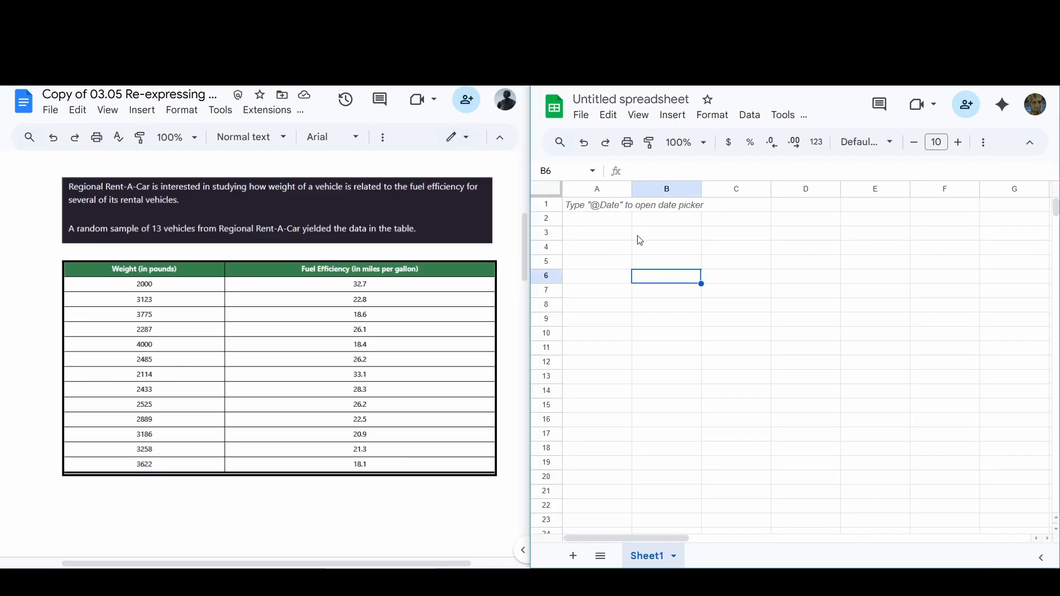
{"action": "left_click", "coordinate": [609, 203]}
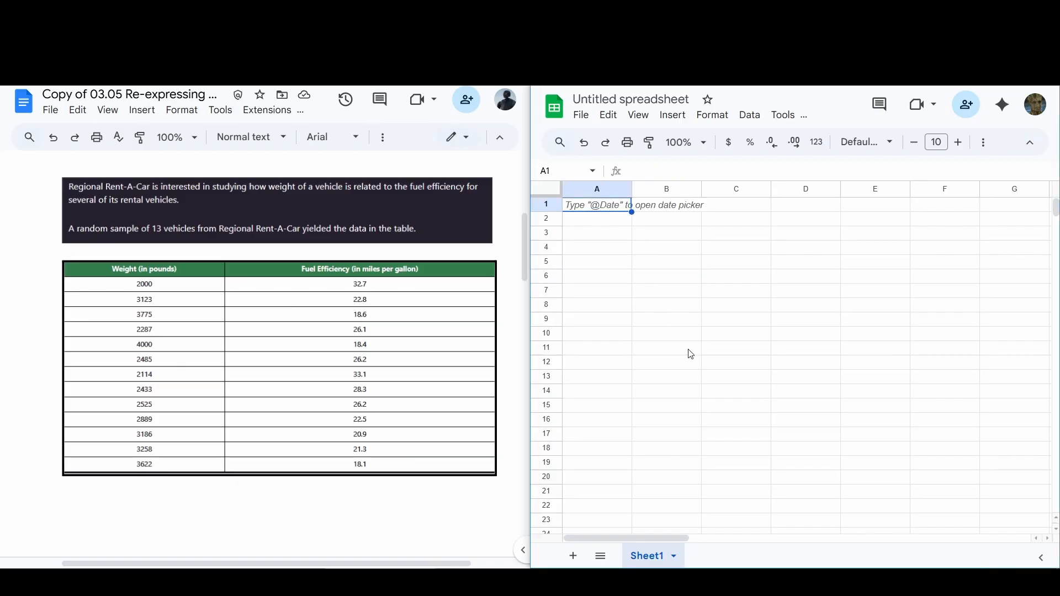
{"action": "type", "text": "Wei"}
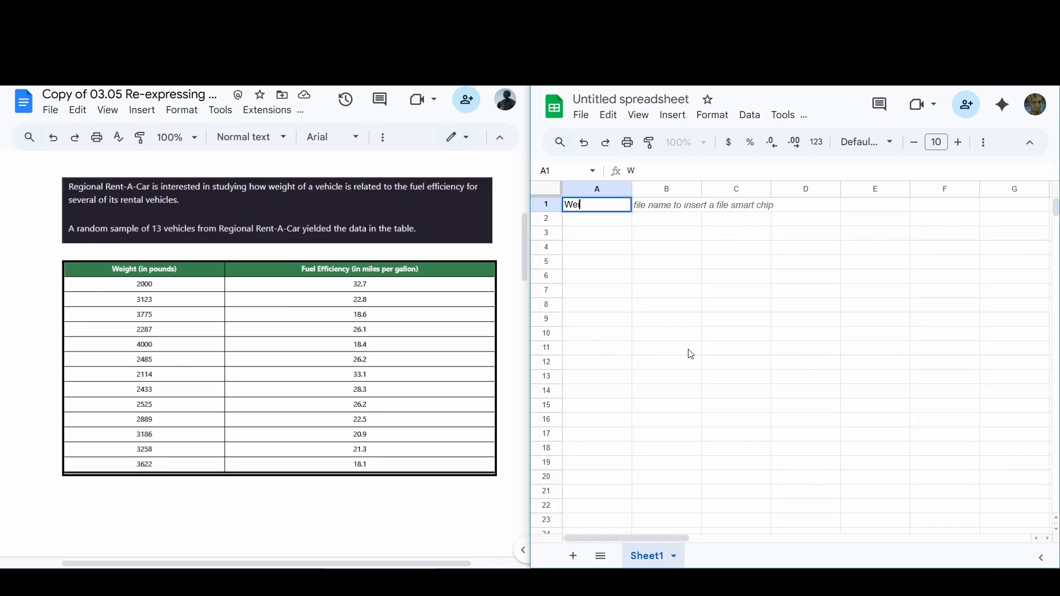
{"action": "type", "text": "ght (x"}
{"action": "key", "text": "Return"}
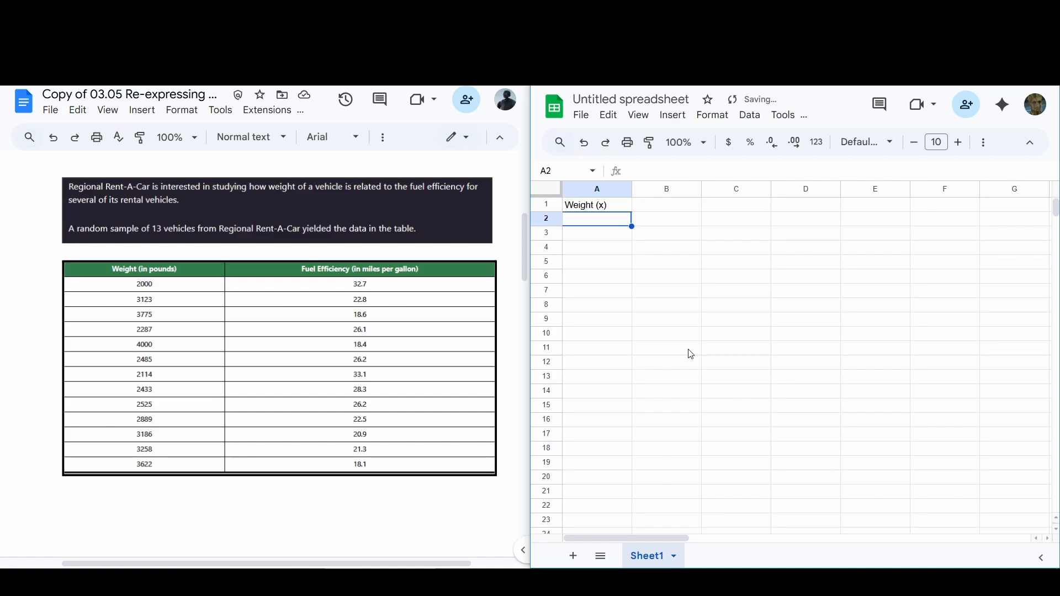
Step: Enter the column header "Fuel Efficiency (y)" in cell B1
{"action": "key", "text": "Up"}
{"action": "key", "text": "Right"}
{"action": "type", "text": "Fu"}
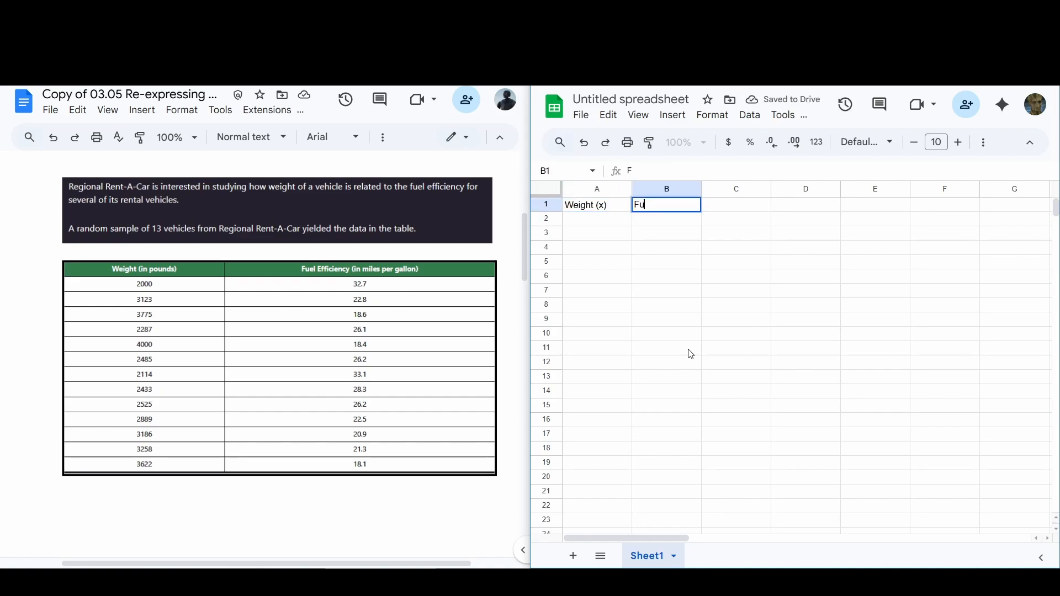
{"action": "type", "text": "el Effi"}
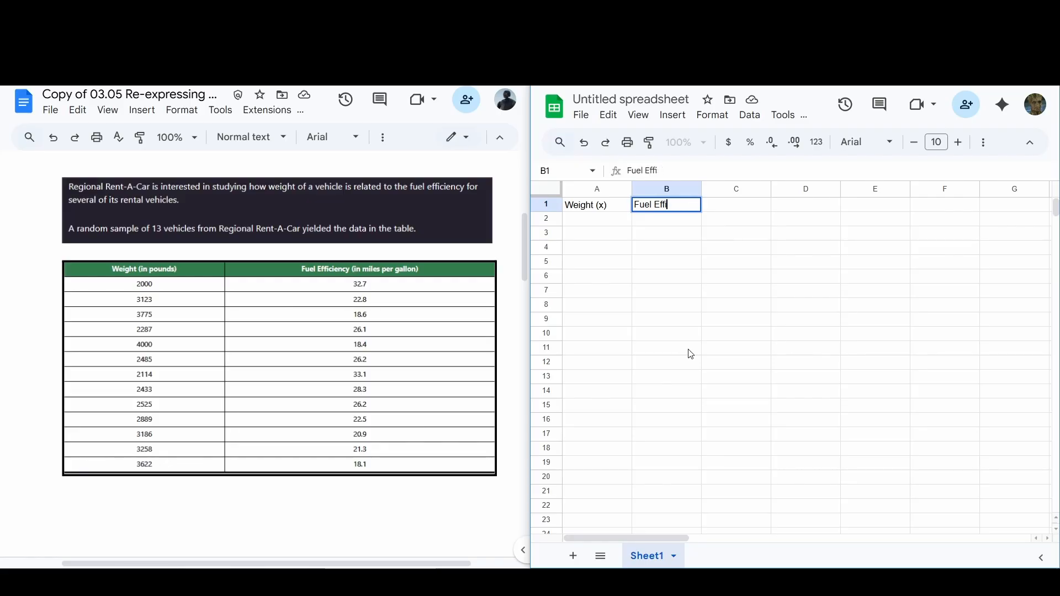
{"action": "type", "text": "eciency (y"}
{"action": "key", "text": "Return"}
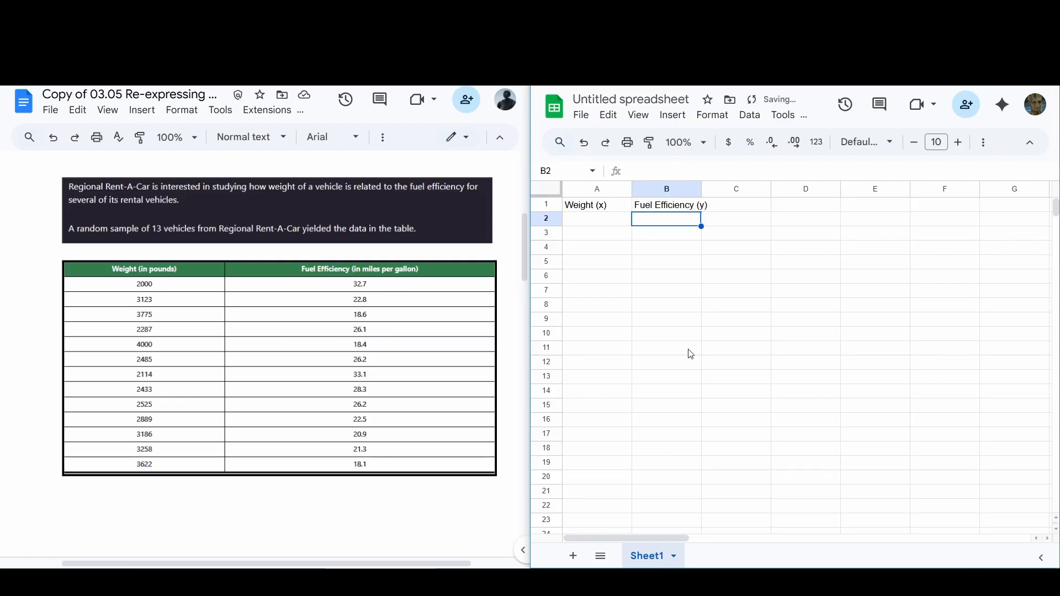
Step: Make the headers in A1:B1 bold and widen columns A and B to fit them
{"action": "left_click", "coordinate": [569, 209]}
{"action": "left_click", "coordinate": [679, 206], "text": "shift"}
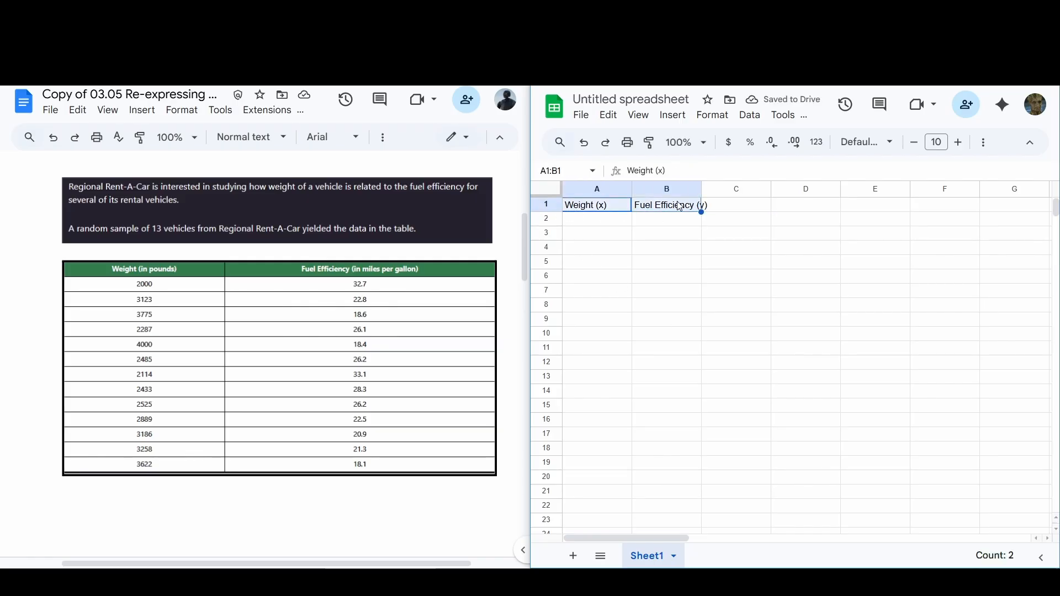
{"action": "key", "text": "ctrl+b"}
{"action": "left_click", "coordinate": [651, 279]}
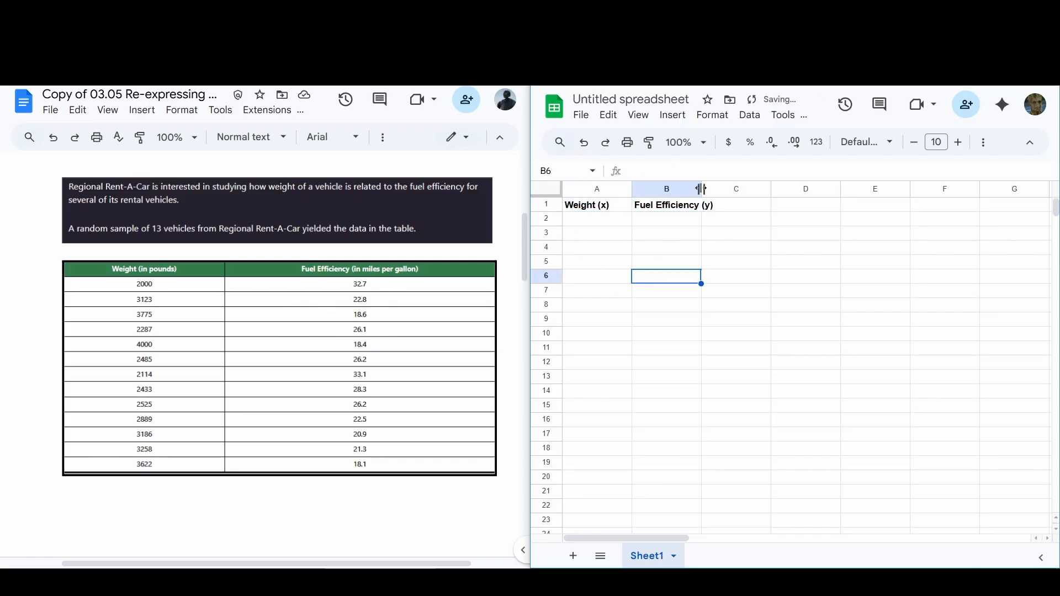
{"action": "left_click_drag", "start_coordinate": [701, 189], "coordinate": [724, 189]}
{"action": "left_click_drag", "start_coordinate": [632, 188], "coordinate": [638, 189]}
{"action": "left_click_drag", "start_coordinate": [732, 188], "coordinate": [743, 189]}
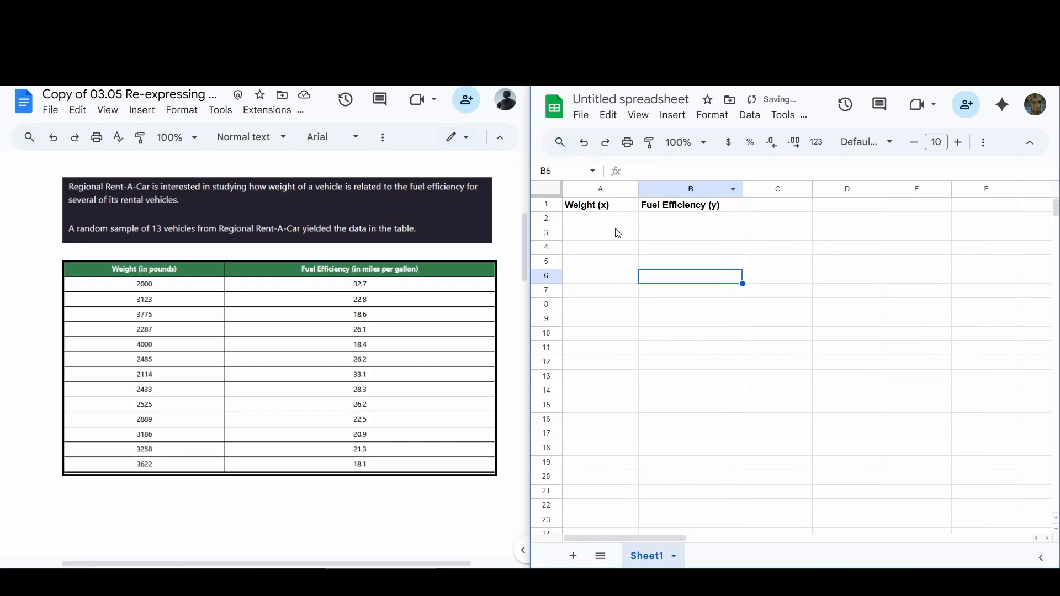
Step: Enter the first three vehicle weights, 2000, 3123 and 3775, in cells A2 to A4
{"action": "left_click", "coordinate": [619, 224]}
{"action": "left_click", "coordinate": [698, 216]}
{"action": "left_click", "coordinate": [592, 223]}
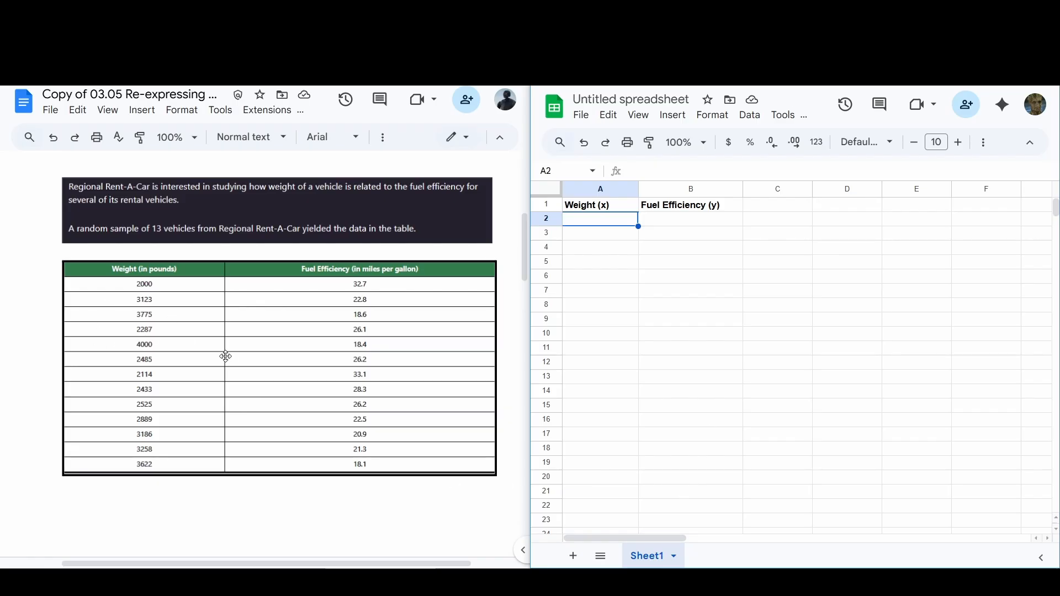
{"action": "type", "text": "2000"}
{"action": "key", "text": "Return"}
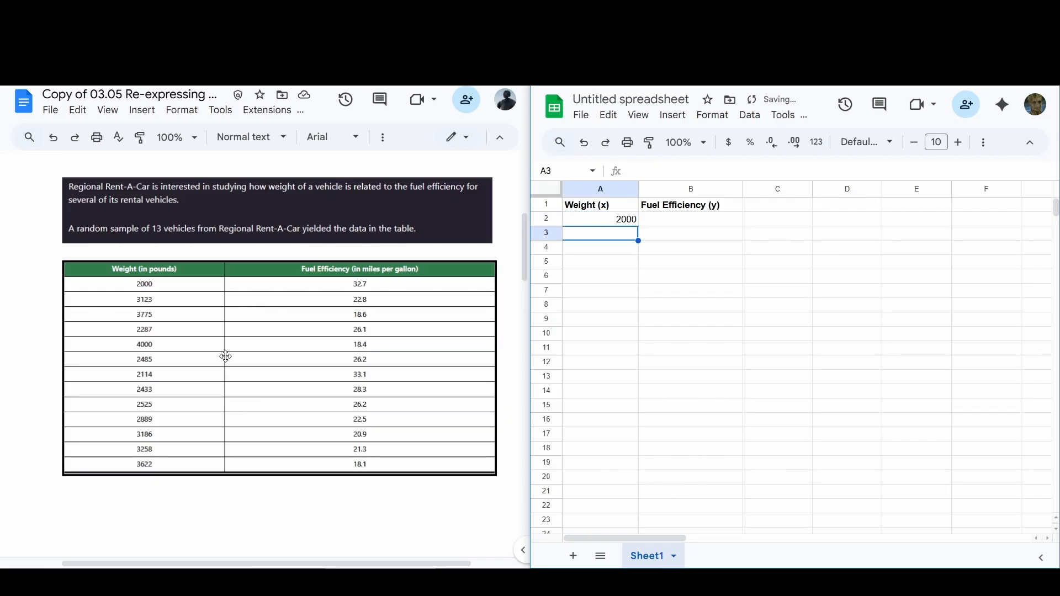
{"action": "type", "text": "3123"}
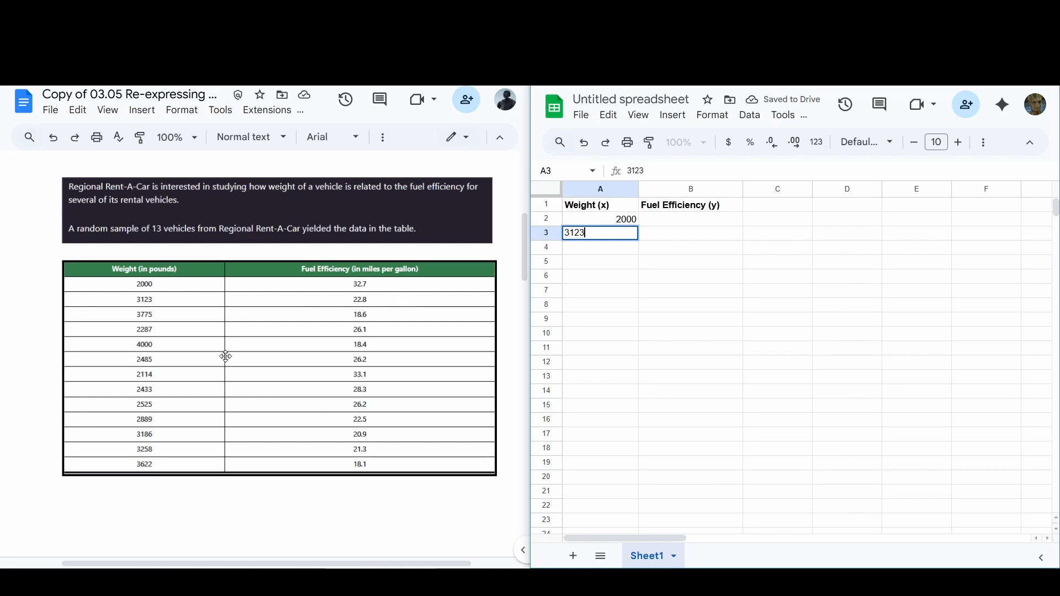
{"action": "key", "text": "Return"}
{"action": "type", "text": "377"}
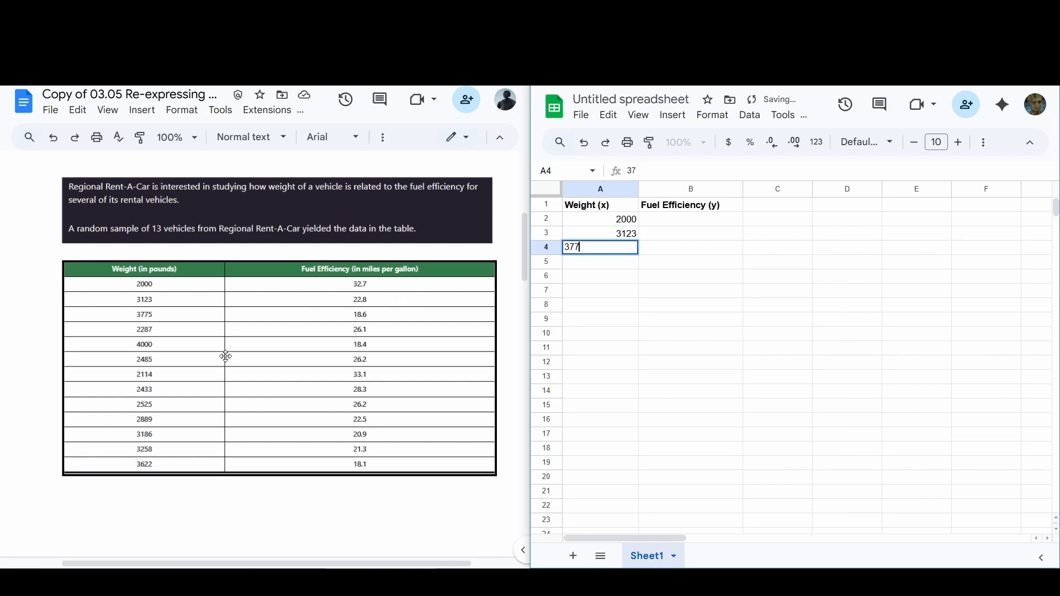
{"action": "type", "text": "5"}
{"action": "key", "text": "Return"}
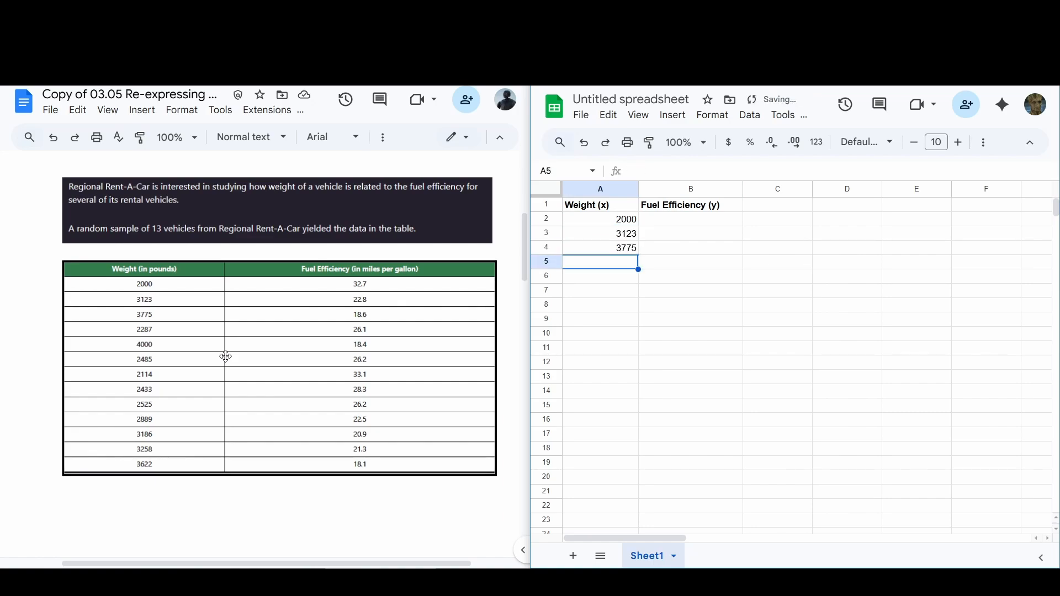
Step: Enter the weights 2287, 4000, 2485, 2114, 2433 and 2525 in cells A5 to A10
{"action": "type", "text": "2287"}
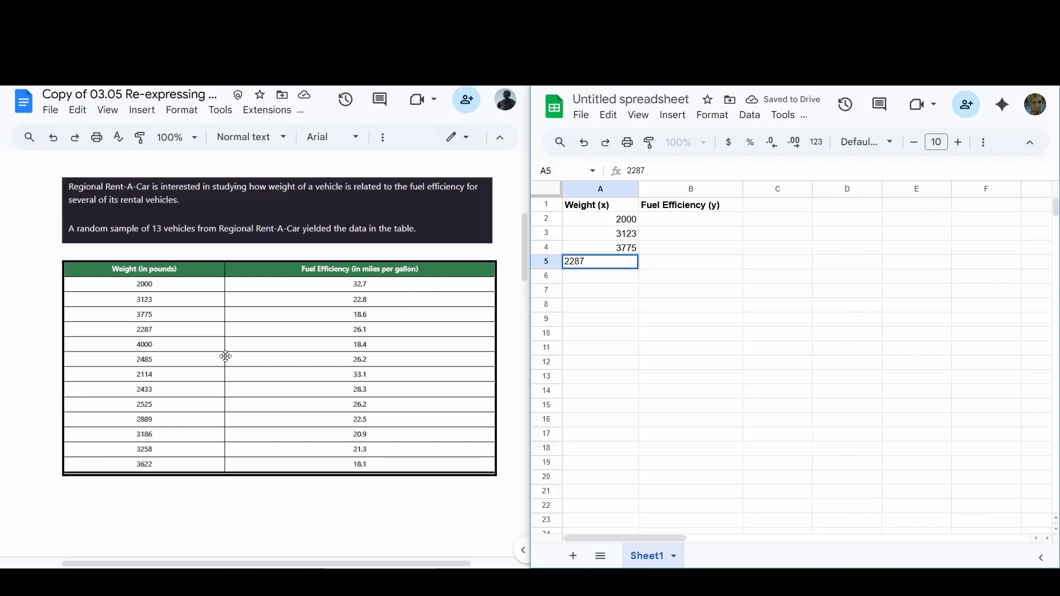
{"action": "key", "text": "Return"}
{"action": "type", "text": "4000"}
{"action": "key", "text": "Return"}
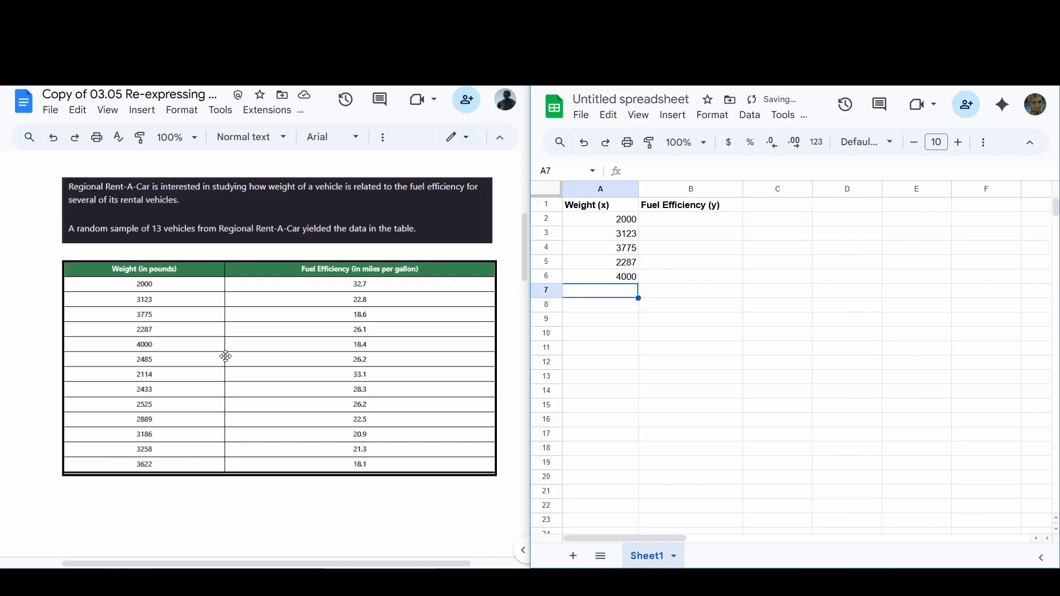
{"action": "type", "text": "2485"}
{"action": "key", "text": "Return"}
{"action": "type", "text": "2114"}
{"action": "key", "text": "Return"}
{"action": "type", "text": "2433 2525"}
{"action": "key", "text": "Return"}
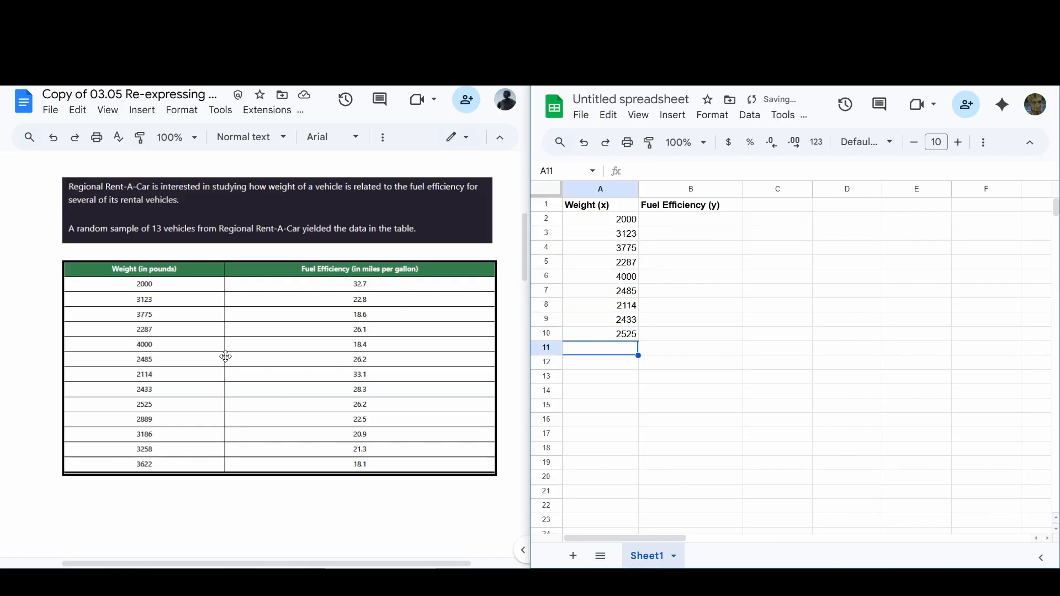
Step: Enter the last four weights, 2889, 3186, 3258 and 3622, in cells A11 to A14
{"action": "type", "text": "2889"}
{"action": "key", "text": "Return"}
{"action": "type", "text": "3186"}
{"action": "key", "text": "Return"}
{"action": "type", "text": "352"}
{"action": "key", "text": "BackSpace"}
{"action": "key", "text": "BackSpace"}
{"action": "type", "text": "258"}
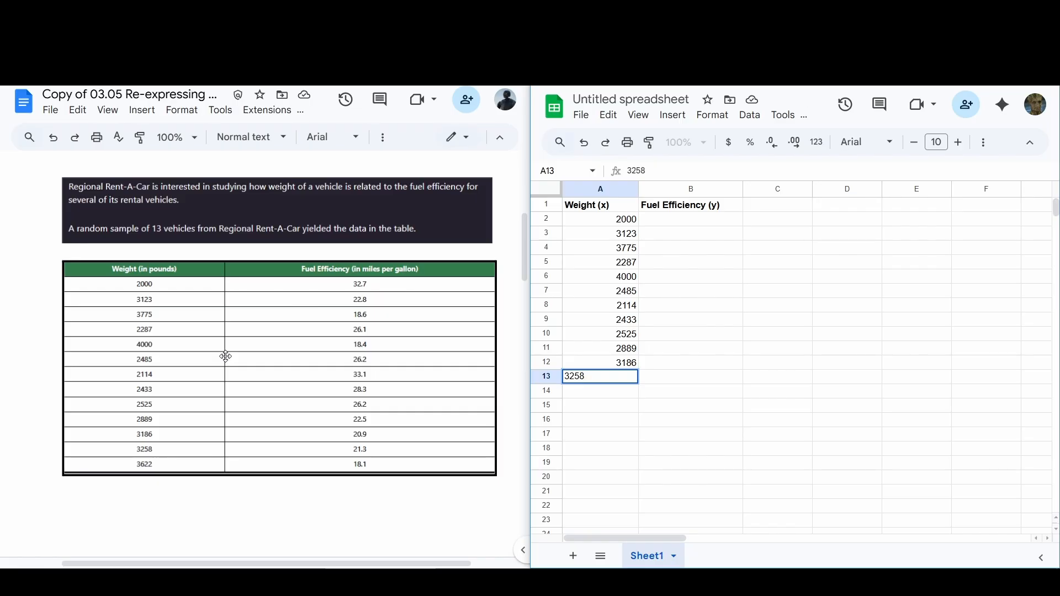
{"action": "key", "text": "Return"}
{"action": "type", "text": "3622"}
{"action": "key", "text": "Return"}
Step: Enter the fuel efficiency values 32.7, 22.8, 18.6, 26.1, 18.4, 26.2 and 33.1 in cells B2 to B8
{"action": "left_click", "coordinate": [685, 220]}
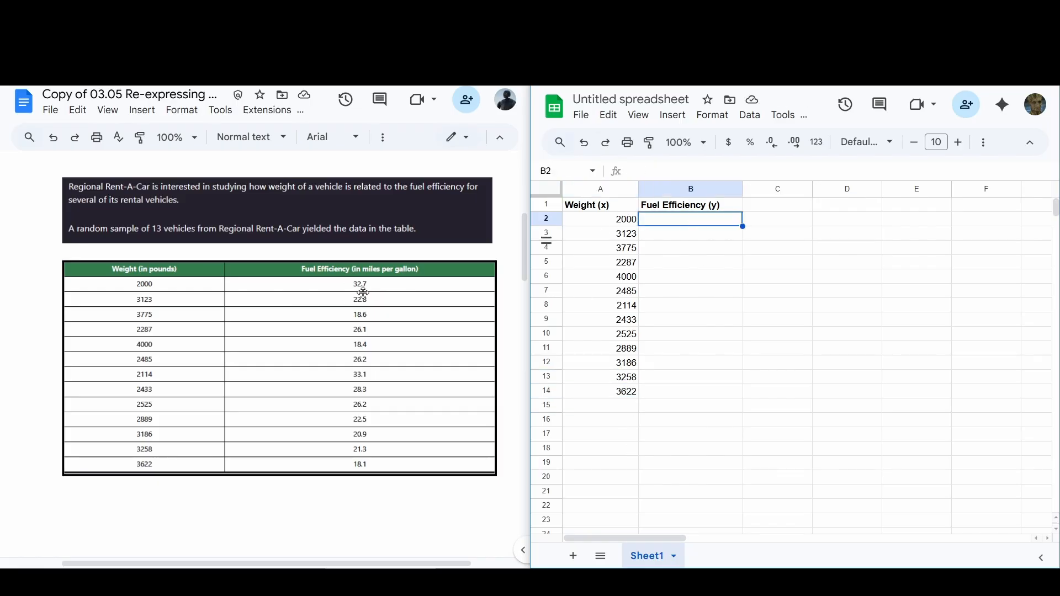
{"action": "type", "text": "32.7"}
{"action": "key", "text": "Return"}
{"action": "type", "text": "22.8 18.6"}
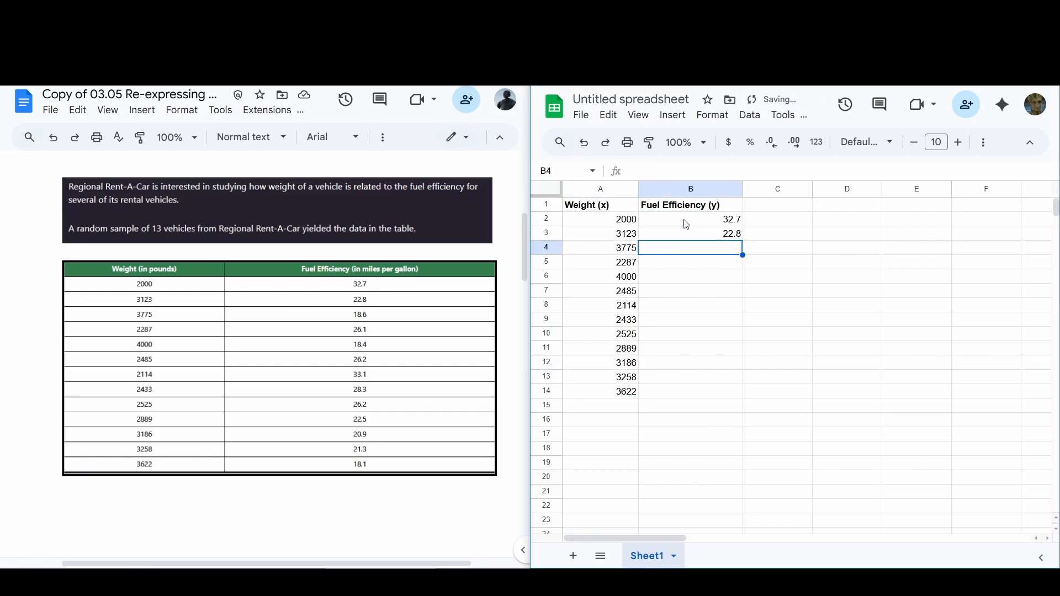
{"action": "key", "text": "Return"}
{"action": "type", "text": "26.1"}
{"action": "key", "text": "Return"}
{"action": "type", "text": "18.4"}
{"action": "key", "text": "Return"}
{"action": "type", "text": "26.2"}
{"action": "key", "text": "Return"}
{"action": "type", "text": "33.1"}
Step: Enter the fuel efficiency values 28.3, 26.2, 22.5, 20.9, 21.3 and 18.1 in cells B9 to B14
{"action": "key", "text": "Return"}
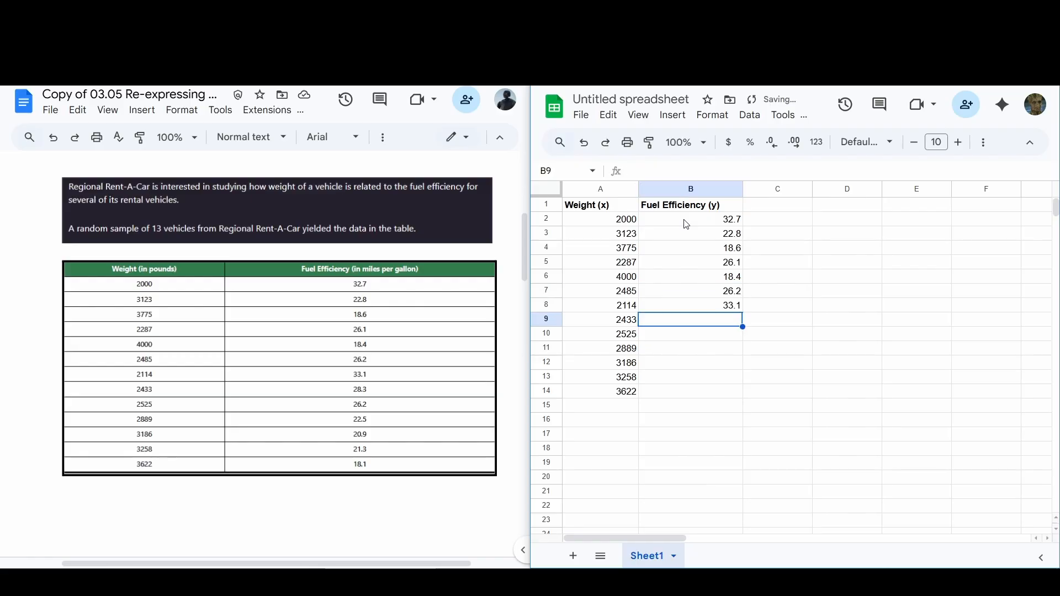
{"action": "type", "text": "28.3"}
{"action": "key", "text": "Return"}
{"action": "type", "text": "26.2"}
{"action": "key", "text": "Return"}
{"action": "type", "text": "22.5"}
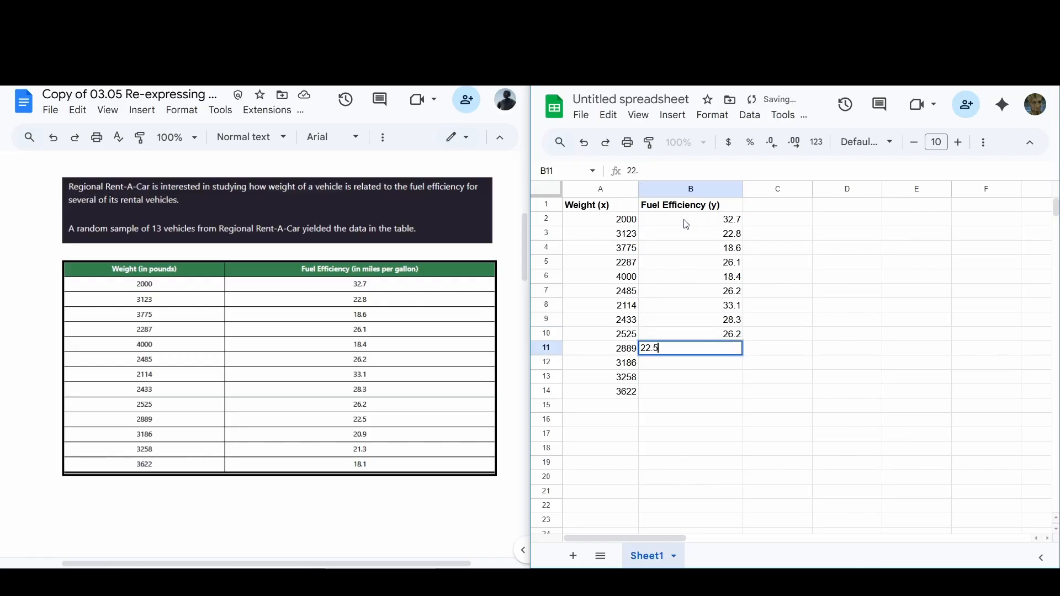
{"action": "key", "text": "Return"}
{"action": "type", "text": "20.9"}
{"action": "key", "text": "Return"}
{"action": "type", "text": "21.3"}
{"action": "key", "text": "Return"}
{"action": "type", "text": "18.1"}
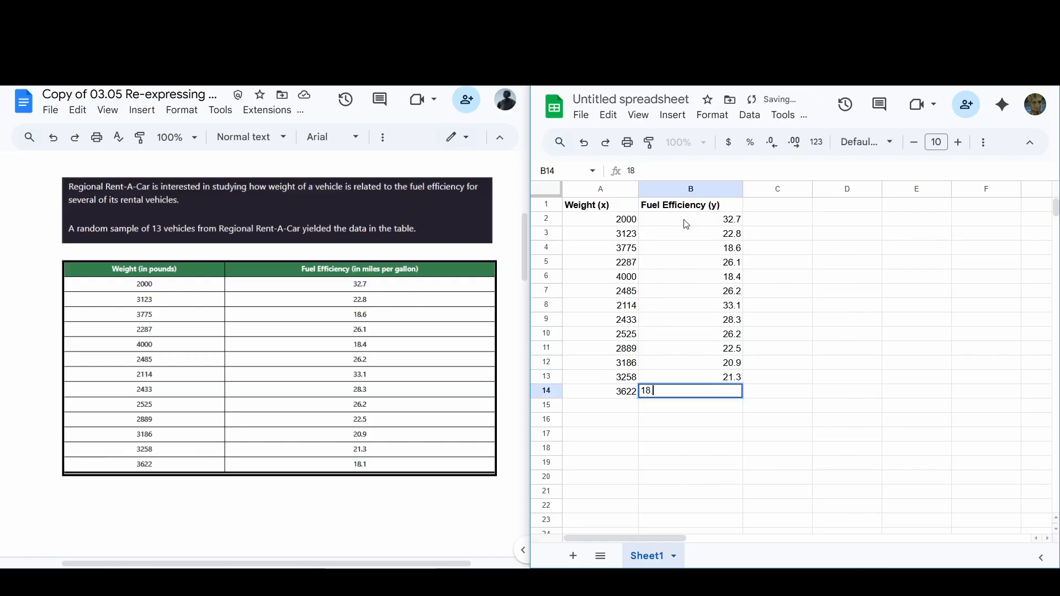
{"action": "key", "text": "Return"}
{"action": "left_click_drag", "start_coordinate": [612, 189], "coordinate": [696, 190]}
{"action": "left_click", "coordinate": [839, 260]}
{"action": "left_click", "coordinate": [595, 407]}
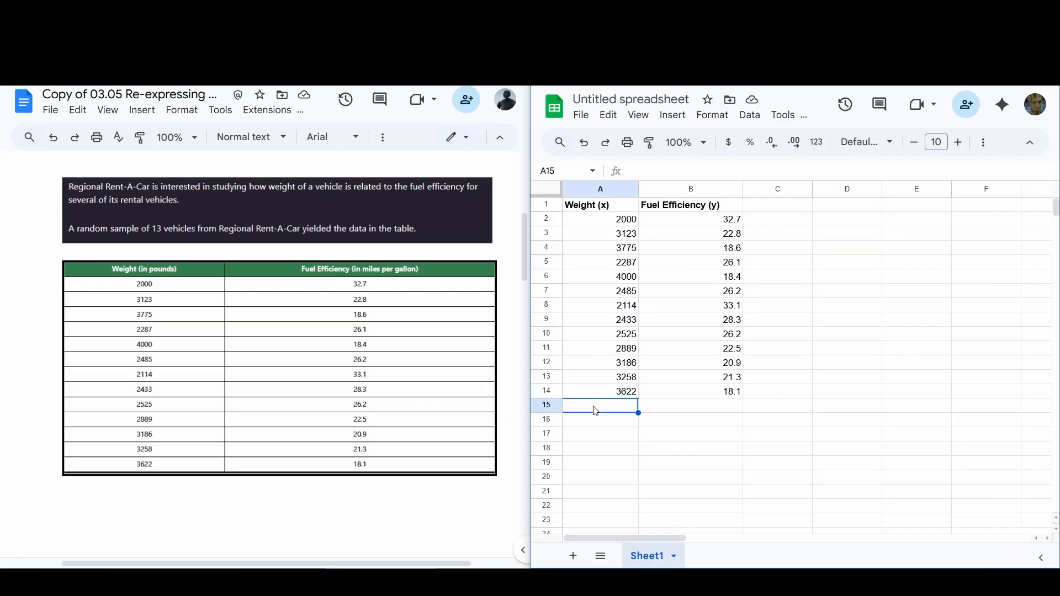
{"action": "type", "text": "``"}
{"action": "left_click", "coordinate": [594, 422]}
{"action": "left_click", "coordinate": [591, 406]}
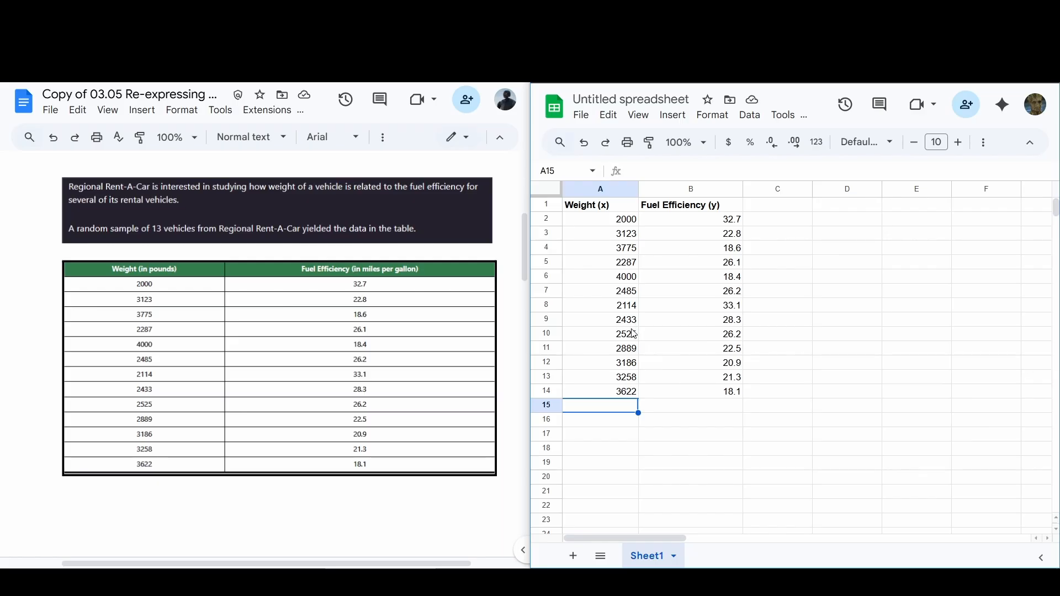
Step: In the worksheet, set the status beside the Drive link to "Done! I have created a new Google Sheet"
{"action": "scroll", "coordinate": [498, 280], "scroll_direction": "down", "scroll_amount": 5}
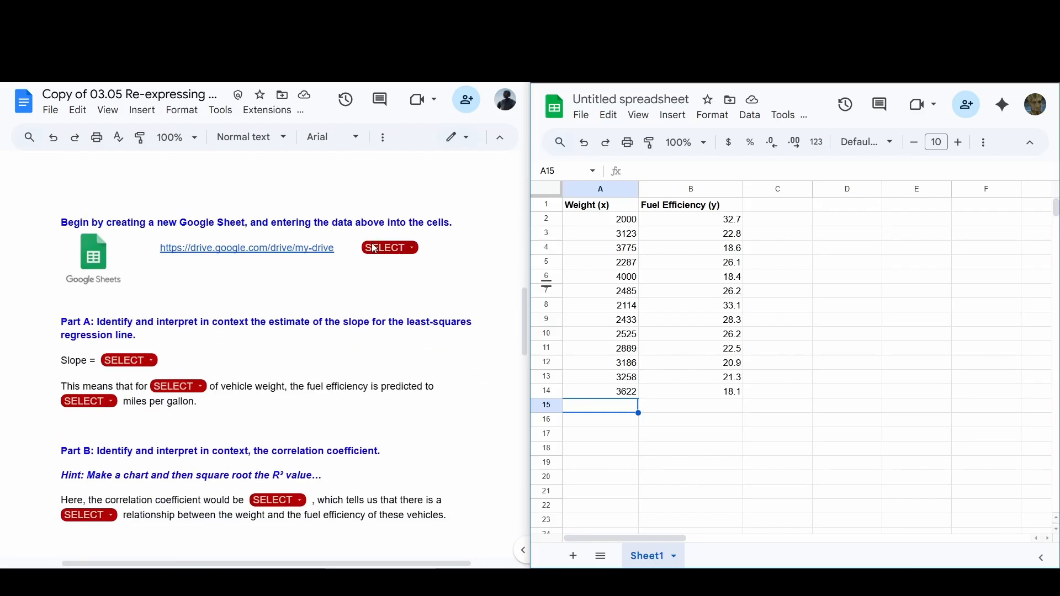
{"action": "left_click", "coordinate": [415, 253]}
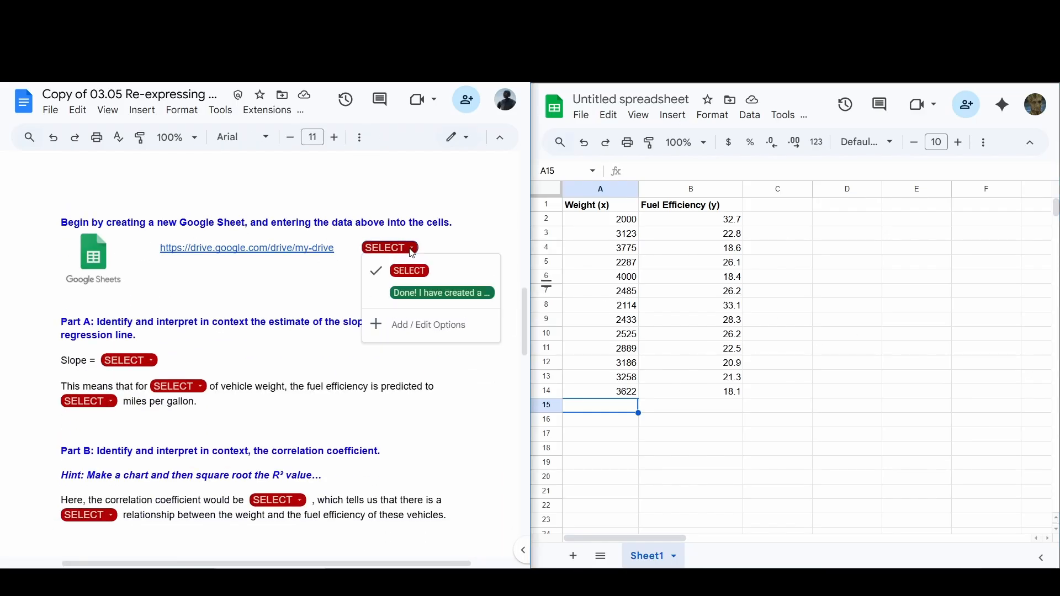
{"action": "left_click", "coordinate": [435, 299]}
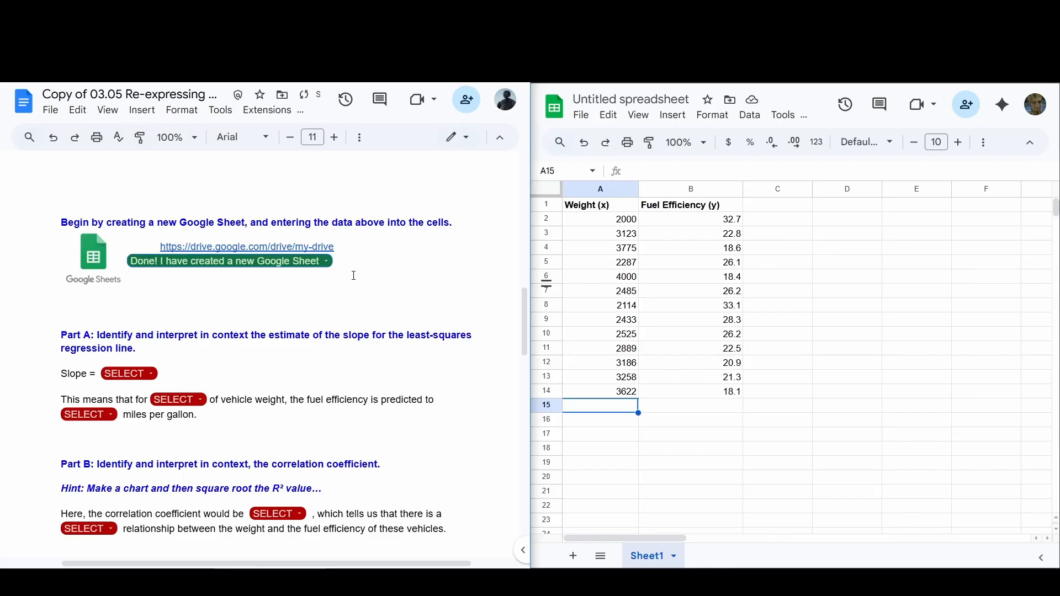
{"action": "scroll", "coordinate": [354, 275], "scroll_direction": "down", "scroll_amount": 3}
{"action": "scroll", "coordinate": [354, 275], "scroll_direction": "up", "scroll_amount": 3}
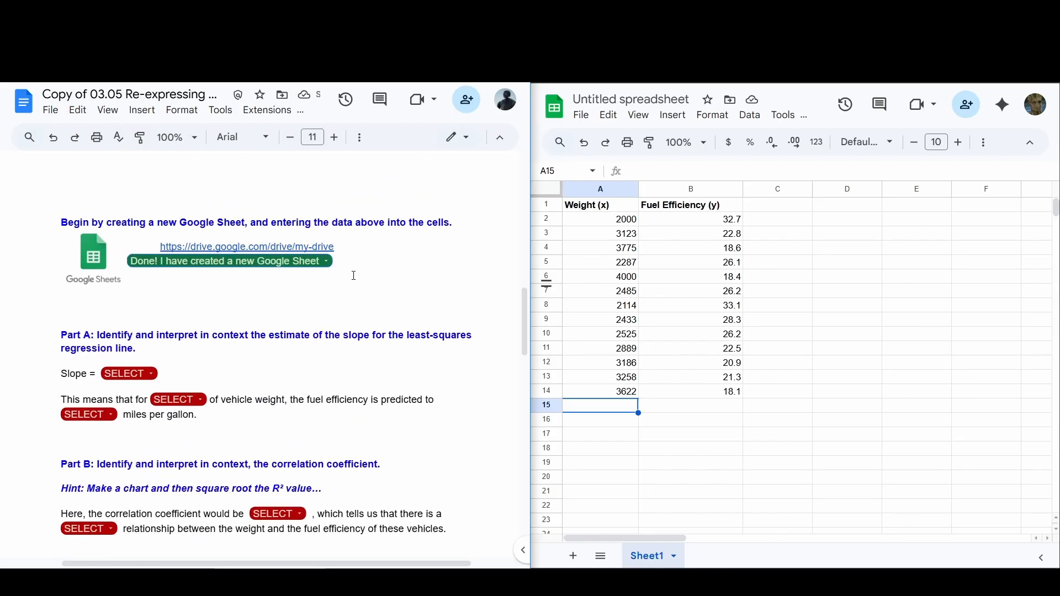
{"action": "left_click", "coordinate": [750, 250]}
{"action": "left_click", "coordinate": [862, 237]}
{"action": "scroll", "coordinate": [845, 249], "scroll_direction": "down", "scroll_amount": 2}
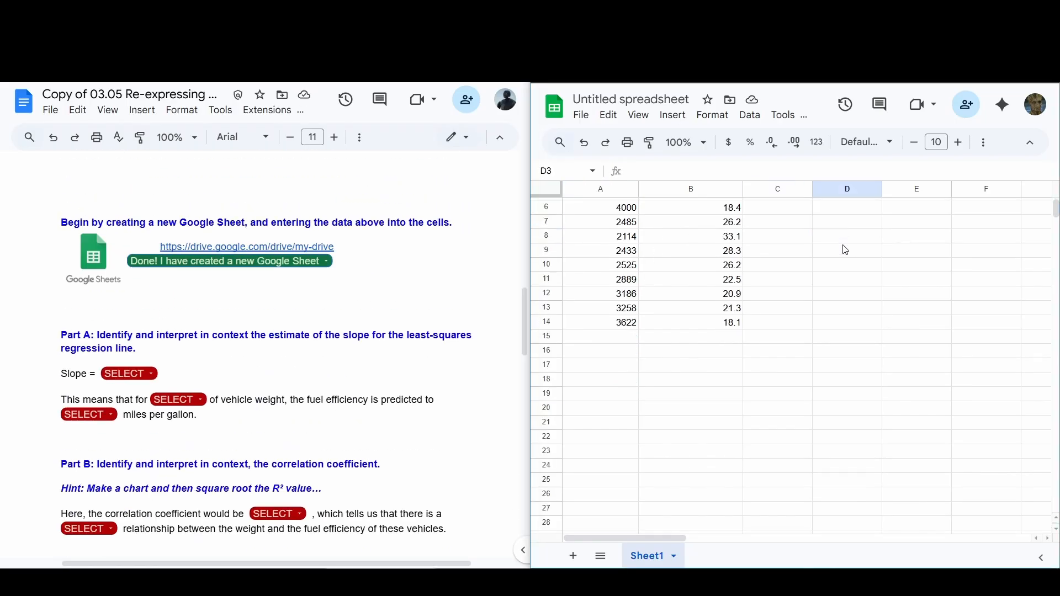
{"action": "scroll", "coordinate": [845, 249], "scroll_direction": "up", "scroll_amount": 2}
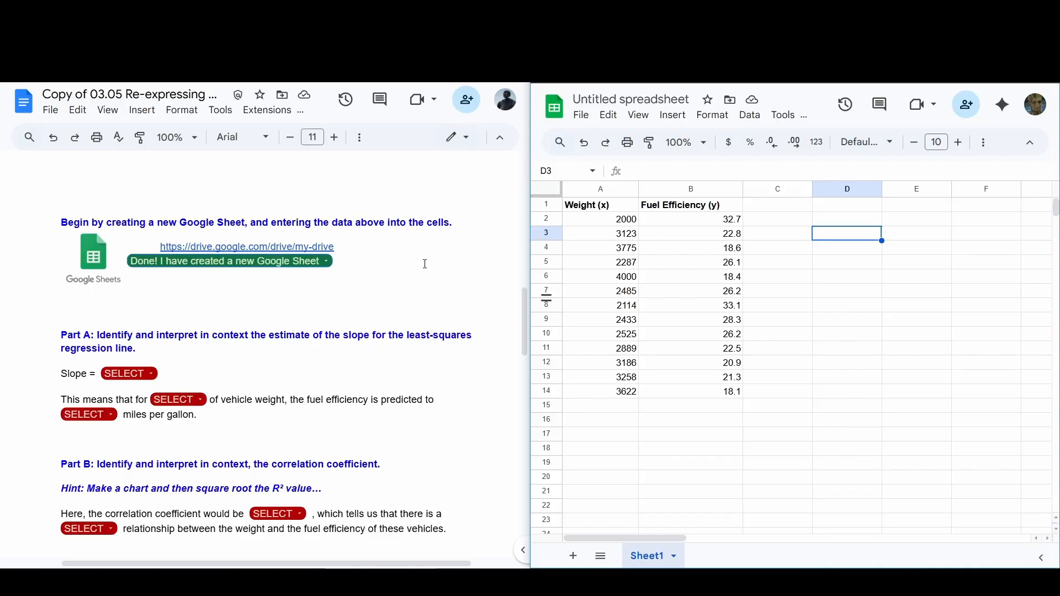
{"action": "scroll", "coordinate": [331, 276], "scroll_direction": "down", "scroll_amount": 1}
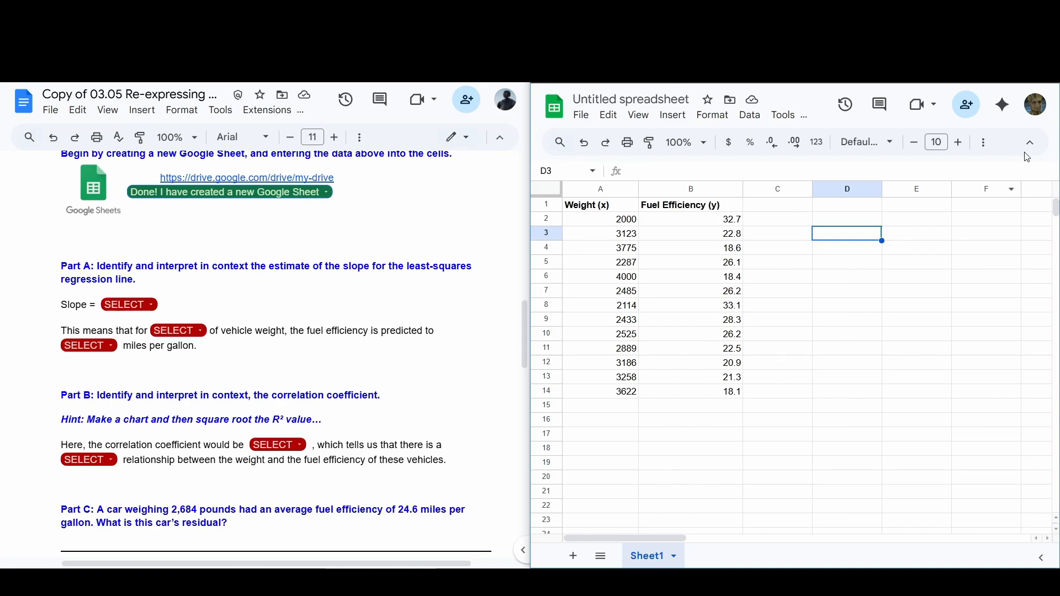
Step: Maximize the spreadsheet window and insert a chart from the weight and fuel efficiency data in A1:B14
{"action": "double_click", "coordinate": [718, 10]}
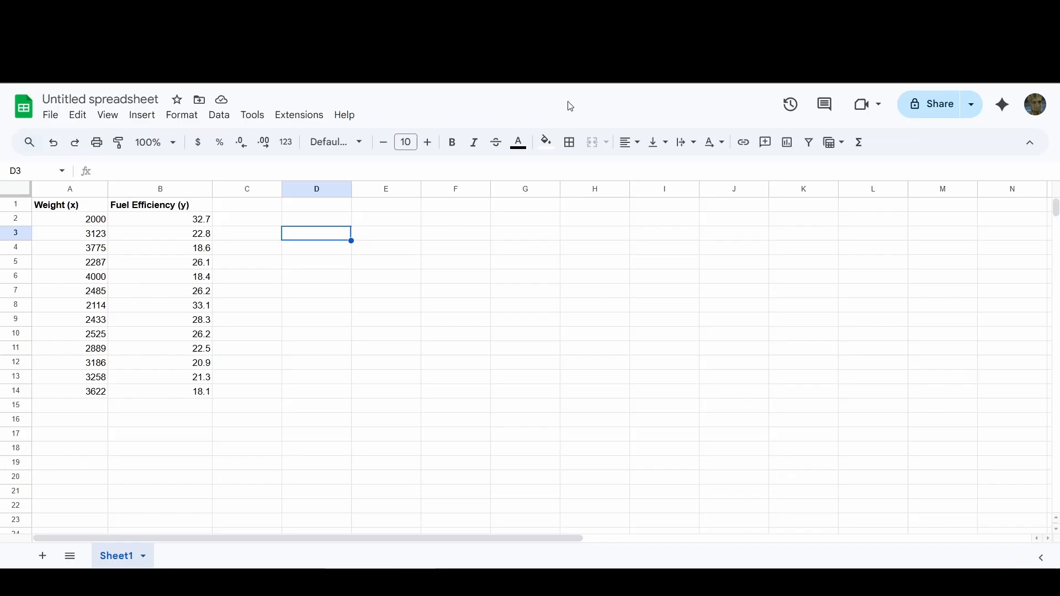
{"action": "left_click", "coordinate": [404, 325]}
{"action": "left_click", "coordinate": [61, 203]}
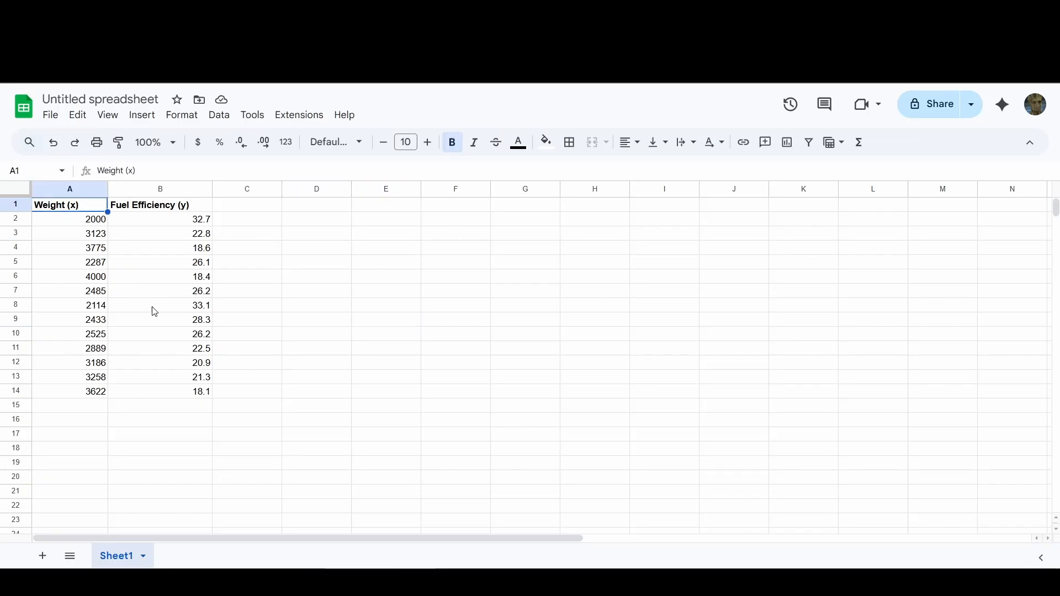
{"action": "left_click", "coordinate": [193, 398], "text": "shift"}
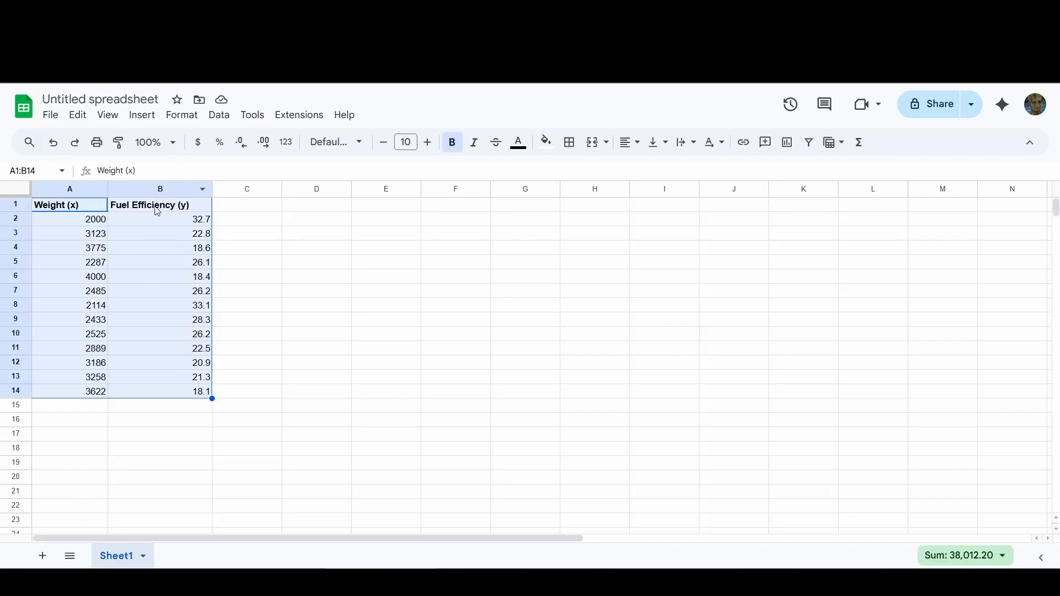
{"action": "left_click", "coordinate": [150, 117]}
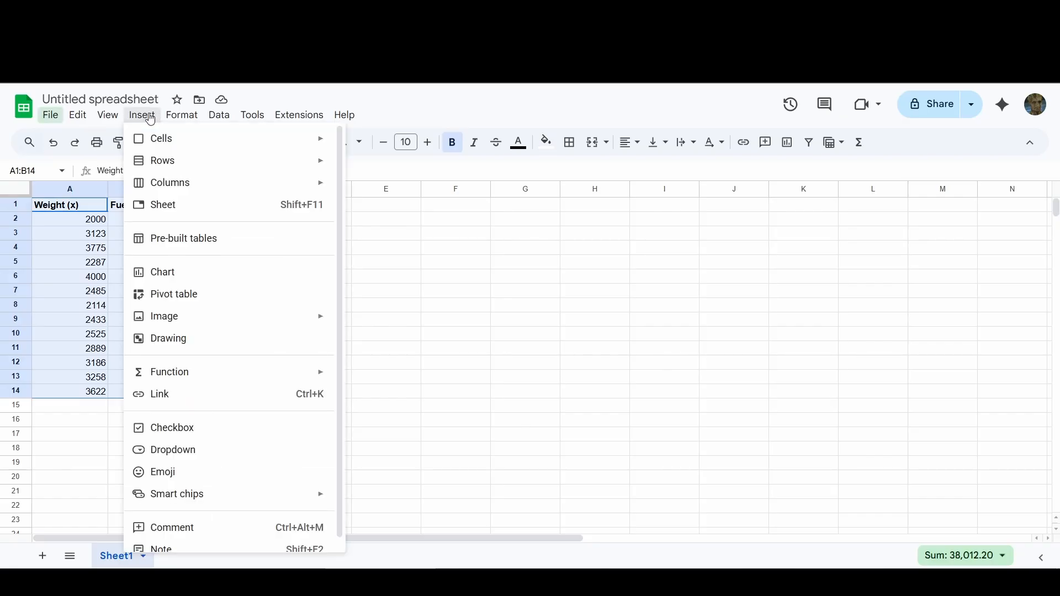
{"action": "left_click", "coordinate": [172, 272]}
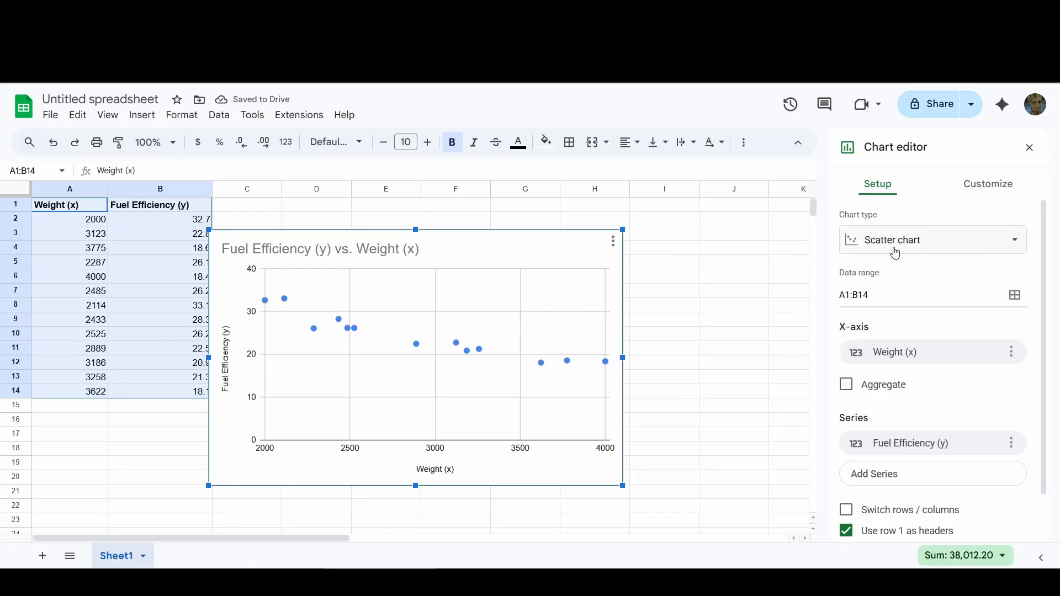
{"action": "left_click", "coordinate": [1014, 243]}
{"action": "scroll", "coordinate": [921, 353], "scroll_direction": "down", "scroll_amount": 1}
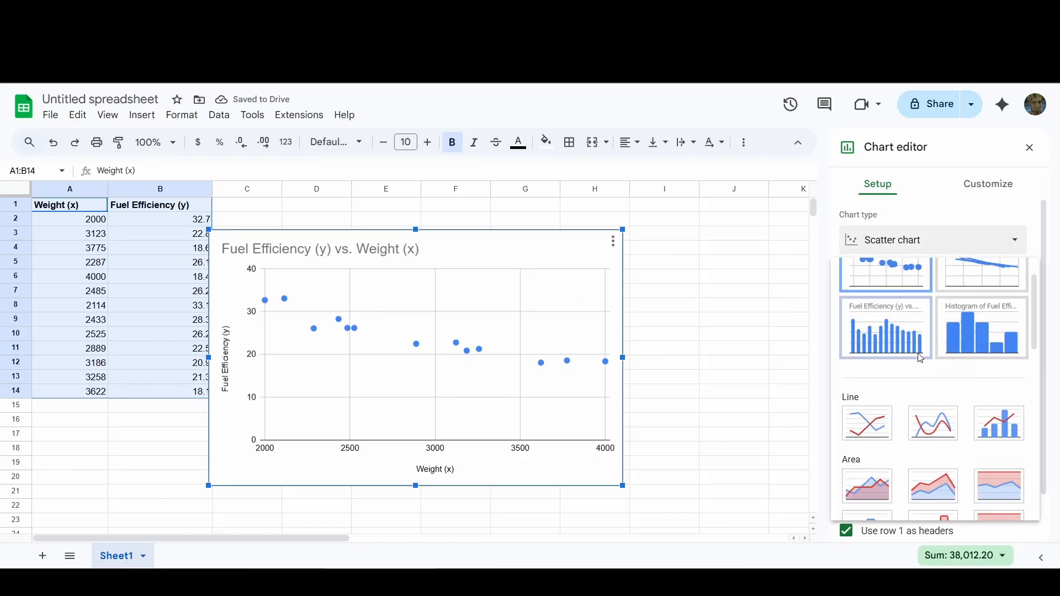
{"action": "scroll", "coordinate": [921, 358], "scroll_direction": "down", "scroll_amount": 3}
{"action": "scroll", "coordinate": [927, 359], "scroll_direction": "up", "scroll_amount": 2}
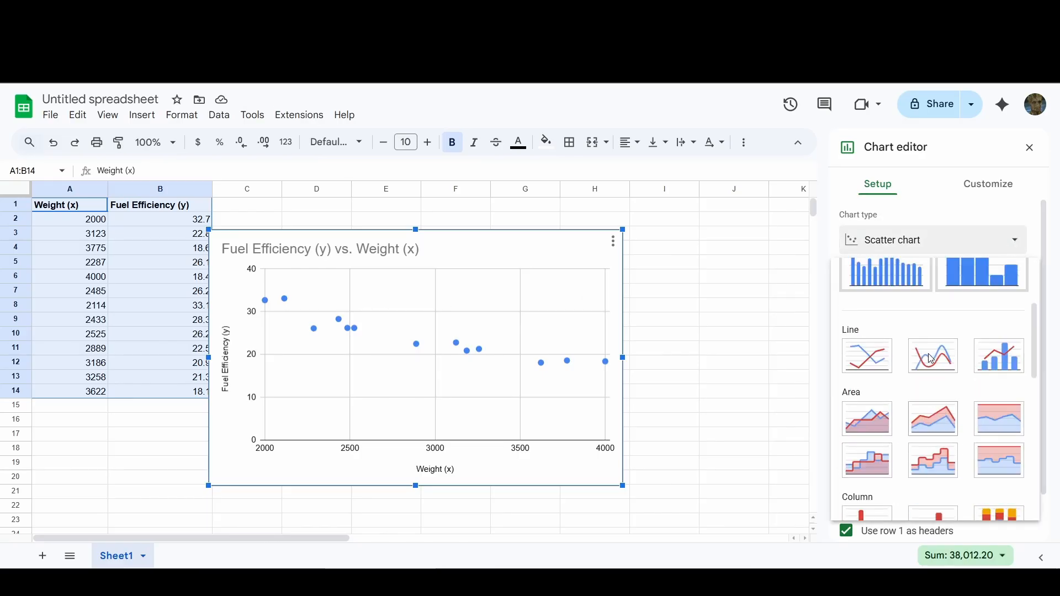
{"action": "scroll", "coordinate": [932, 359], "scroll_direction": "up", "scroll_amount": 2}
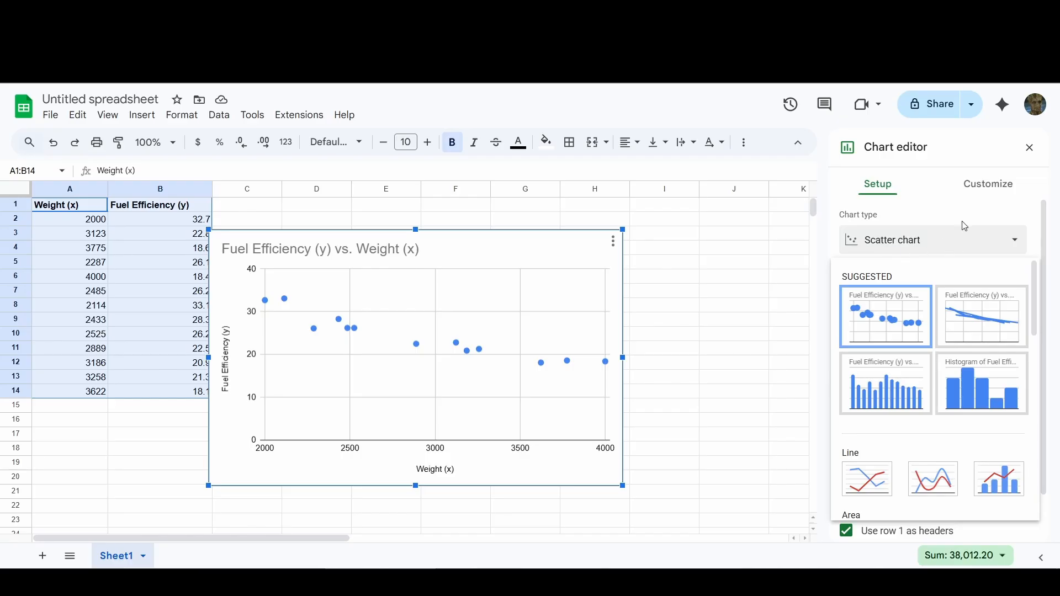
{"action": "left_click", "coordinate": [983, 210]}
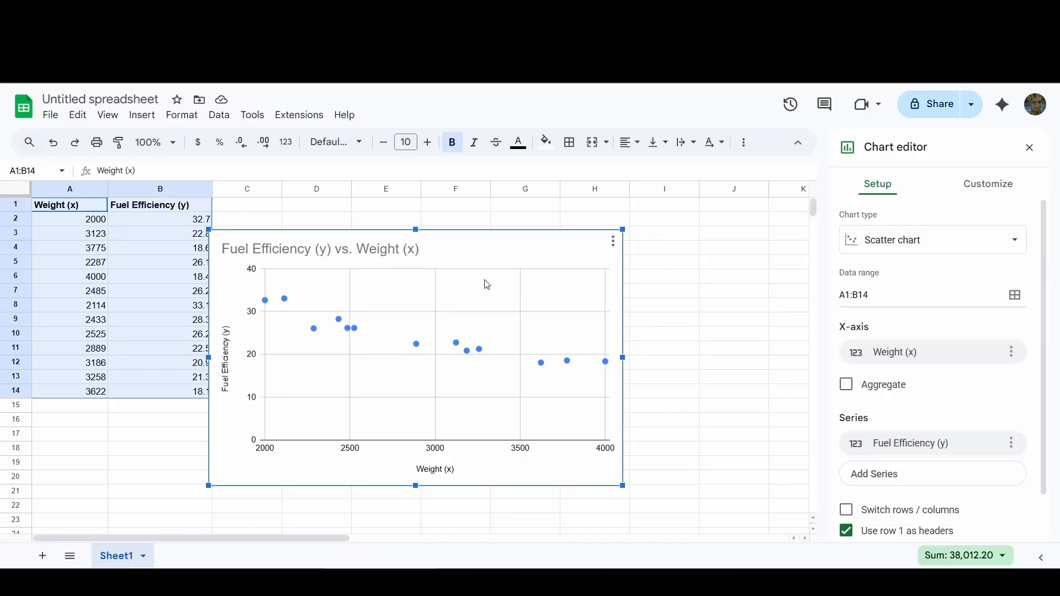
Step: Move the scatter chart clear of the data and shrink it to cover about columns F to J, rows 1 to 15
{"action": "left_click_drag", "start_coordinate": [497, 246], "coordinate": [633, 228]}
{"action": "left_click_drag", "start_coordinate": [762, 463], "coordinate": [699, 423]}
{"action": "left_click_drag", "start_coordinate": [639, 237], "coordinate": [669, 217]}
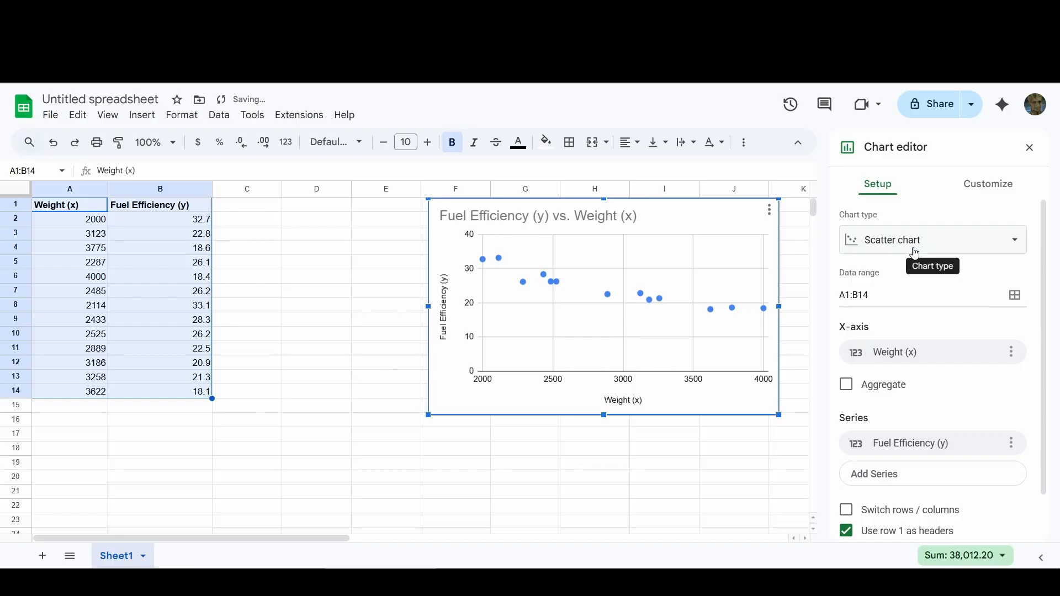
Step: Add a linear trendline to the Fuel Efficiency (y) series and colour it red
{"action": "left_click", "coordinate": [989, 188]}
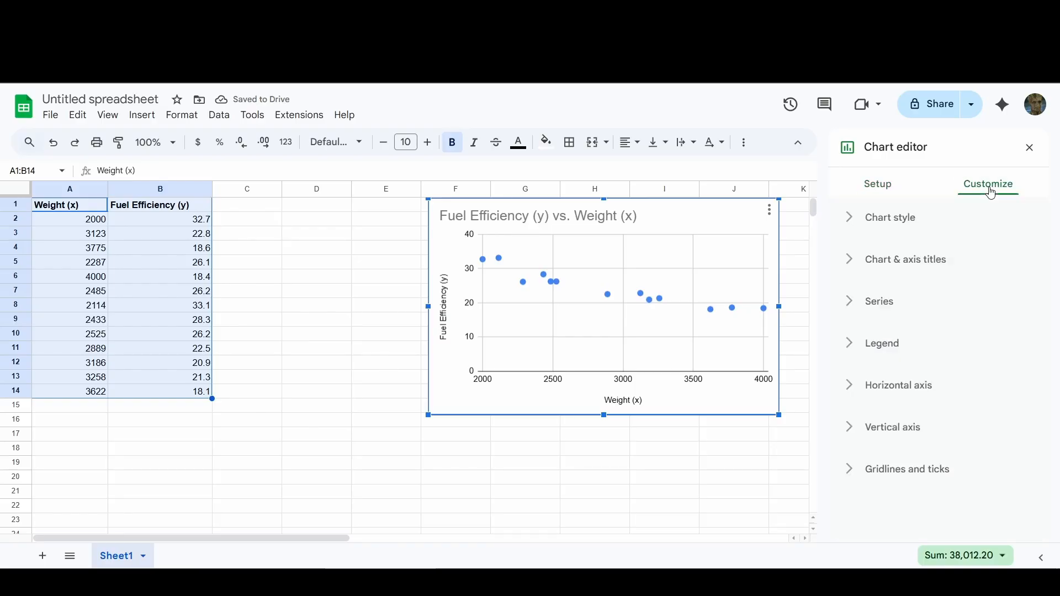
{"action": "left_click", "coordinate": [851, 308]}
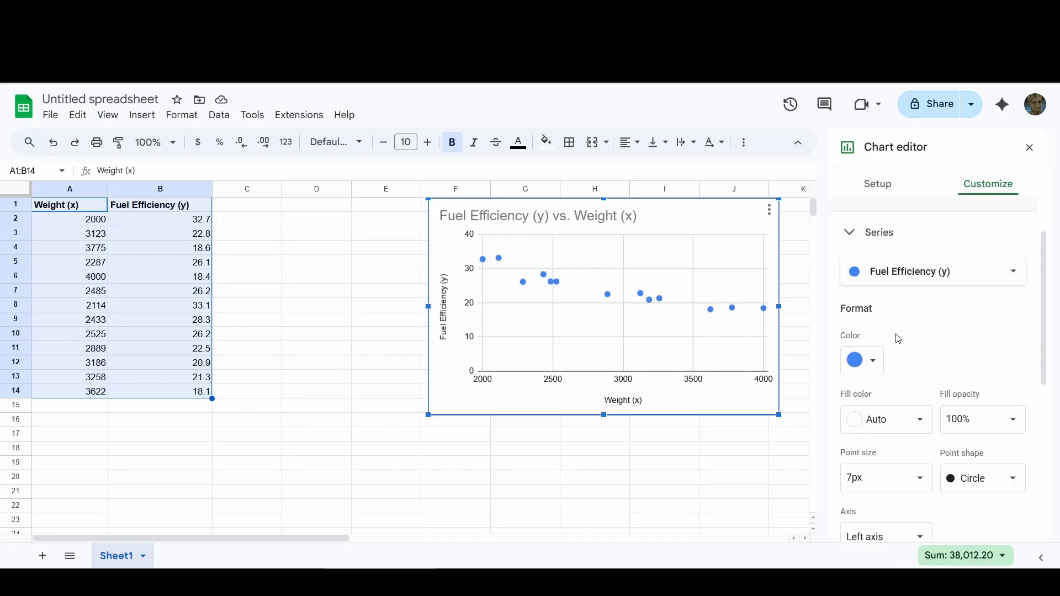
{"action": "scroll", "coordinate": [898, 339], "scroll_direction": "down", "scroll_amount": 4}
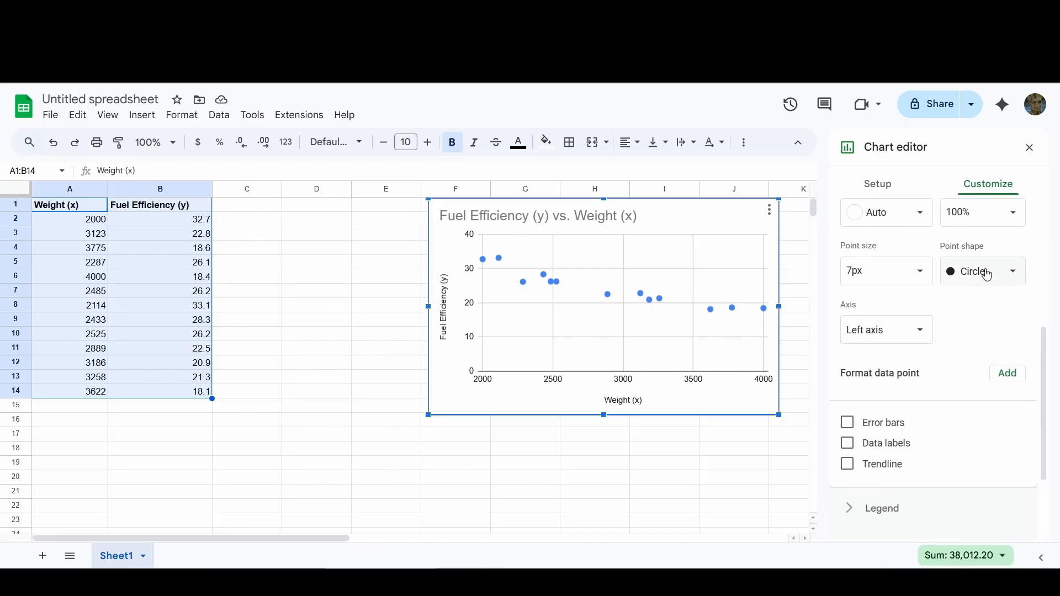
{"action": "scroll", "coordinate": [949, 326], "scroll_direction": "down", "scroll_amount": 1}
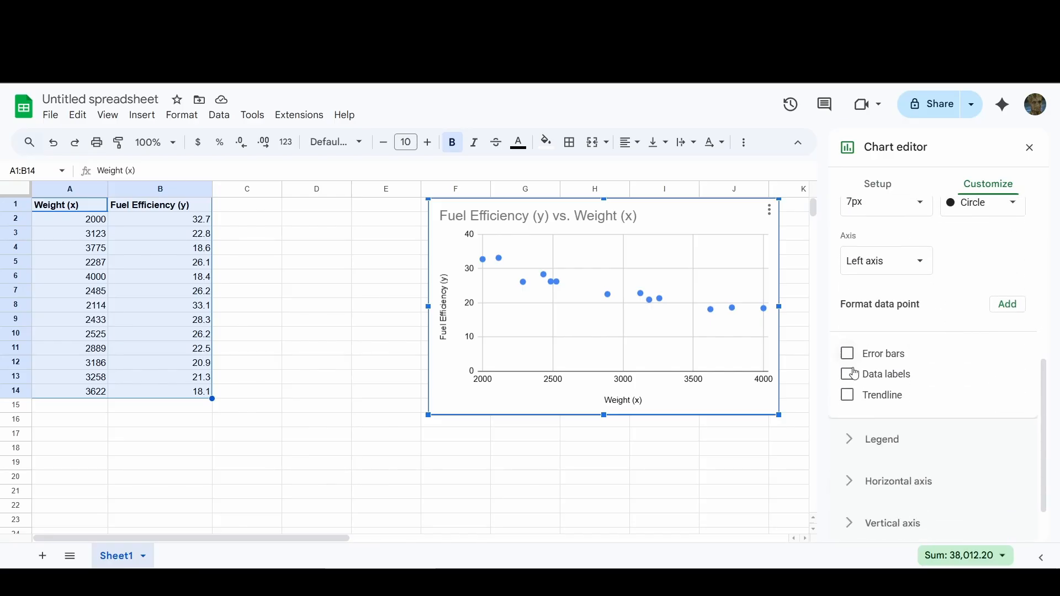
{"action": "left_click", "coordinate": [848, 396]}
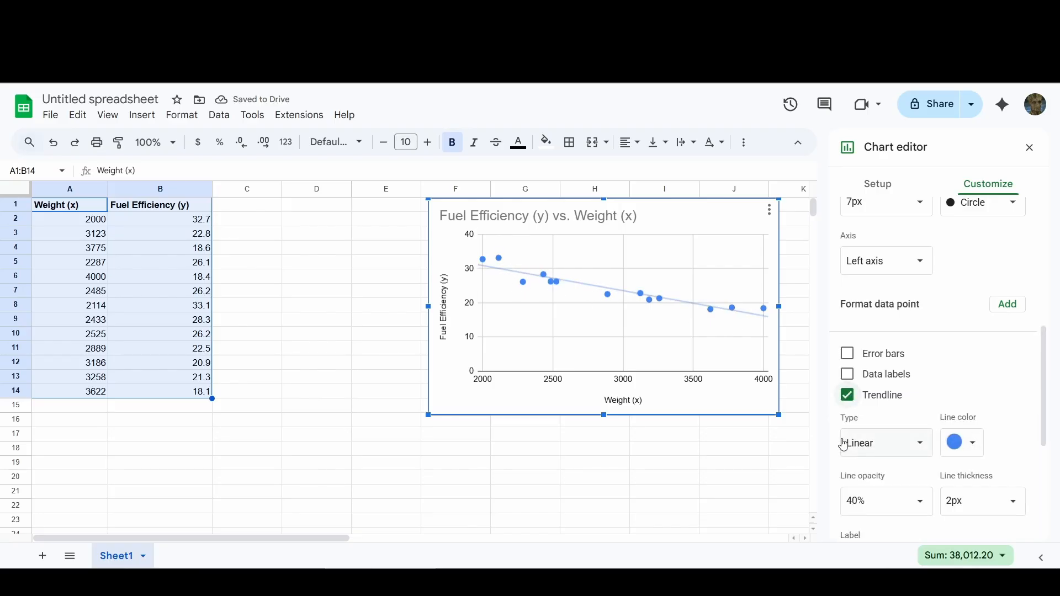
{"action": "left_click", "coordinate": [970, 445]}
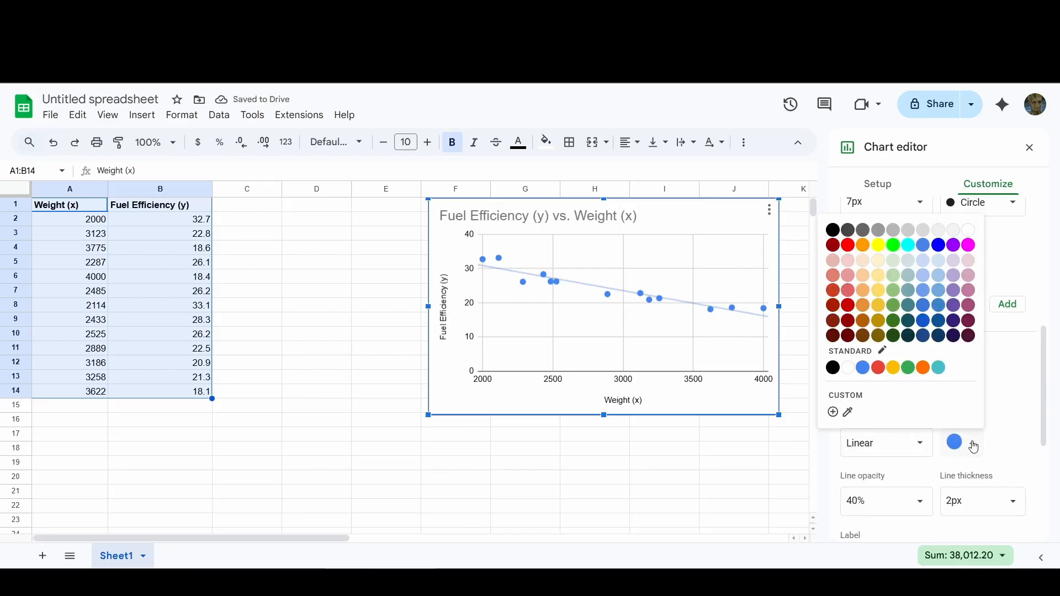
{"action": "left_click", "coordinate": [849, 245]}
Step: Show the R² value for the trendline and close the chart editor
{"action": "scroll", "coordinate": [911, 331], "scroll_direction": "down", "scroll_amount": 1}
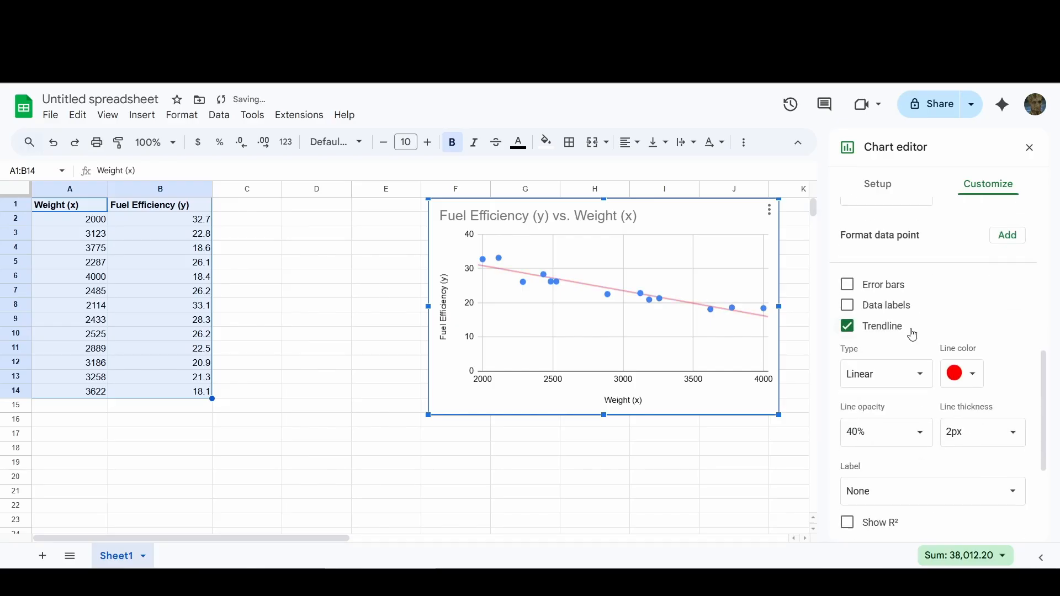
{"action": "scroll", "coordinate": [912, 334], "scroll_direction": "down", "scroll_amount": 1}
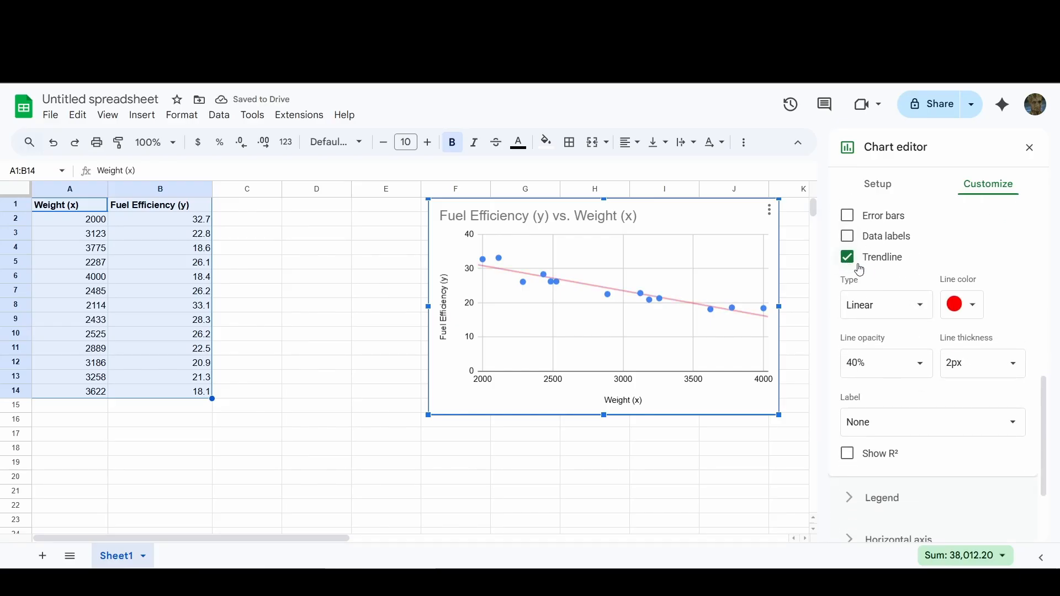
{"action": "left_click", "coordinate": [859, 461]}
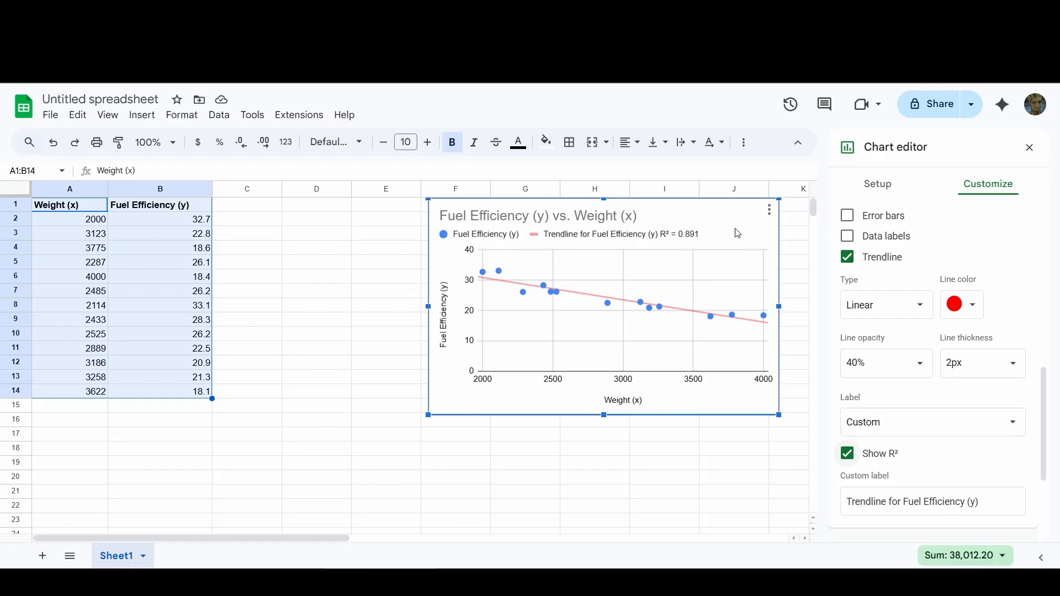
{"action": "left_click", "coordinate": [1032, 152]}
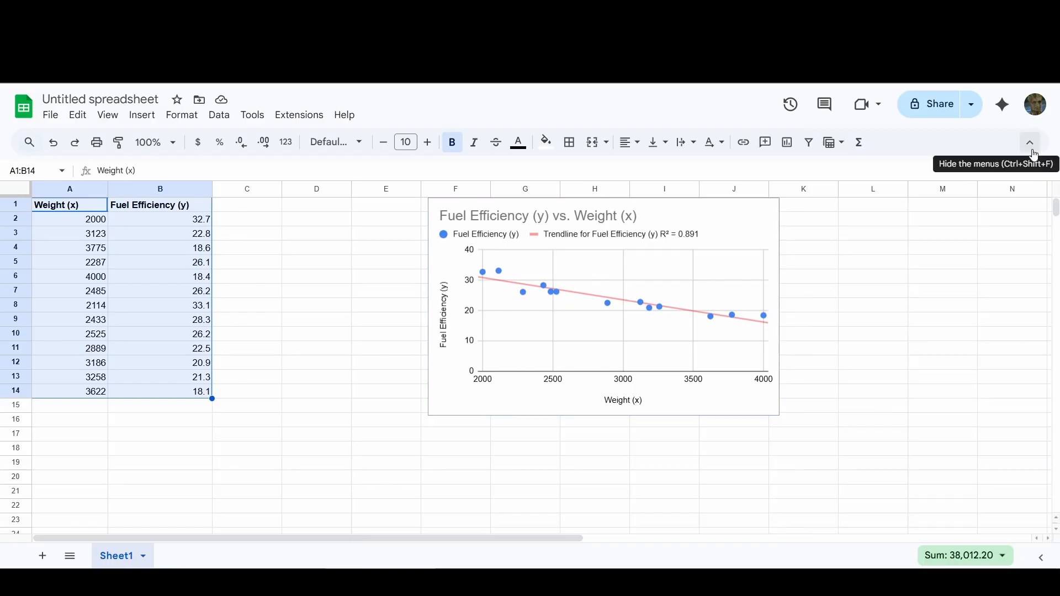
Step: Enter =LINEST(B2:B14,A2:A14) in cell D2 to compute the regression of fuel efficiency on weight
{"action": "left_click", "coordinate": [291, 222]}
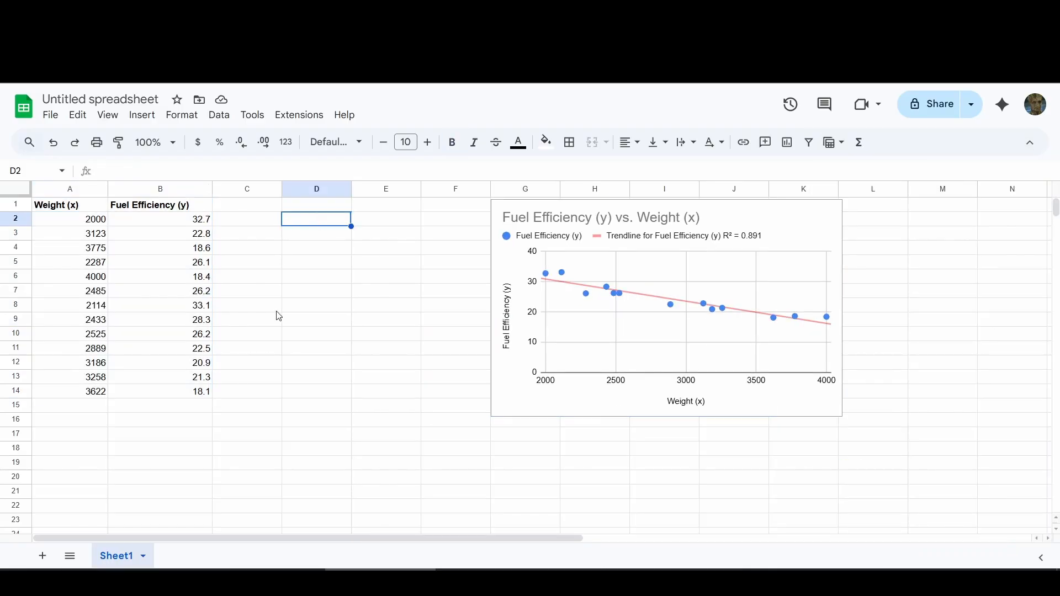
{"action": "type", "text": "=l"}
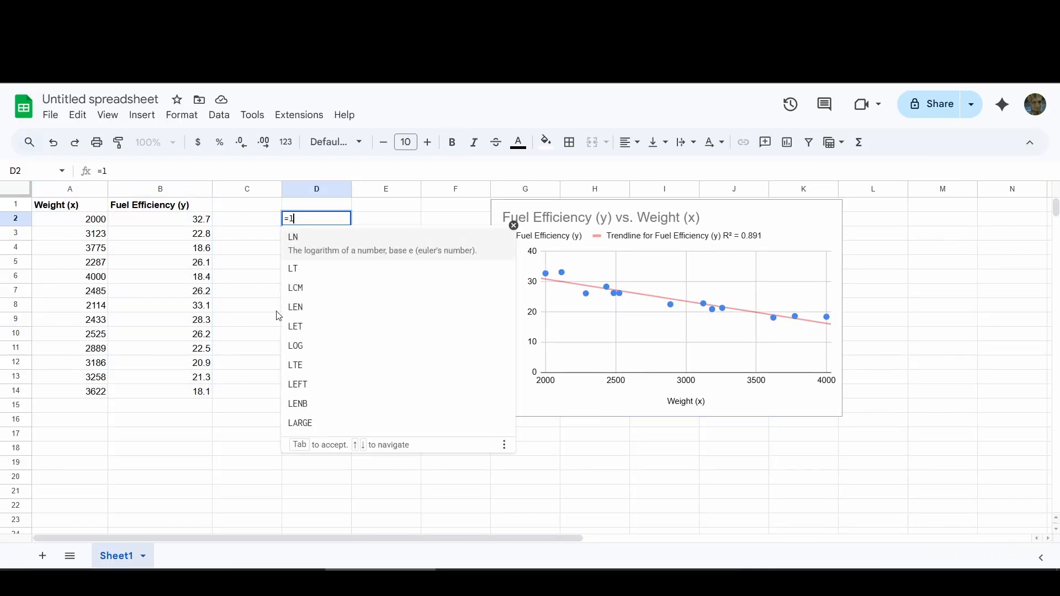
{"action": "type", "text": "ine"}
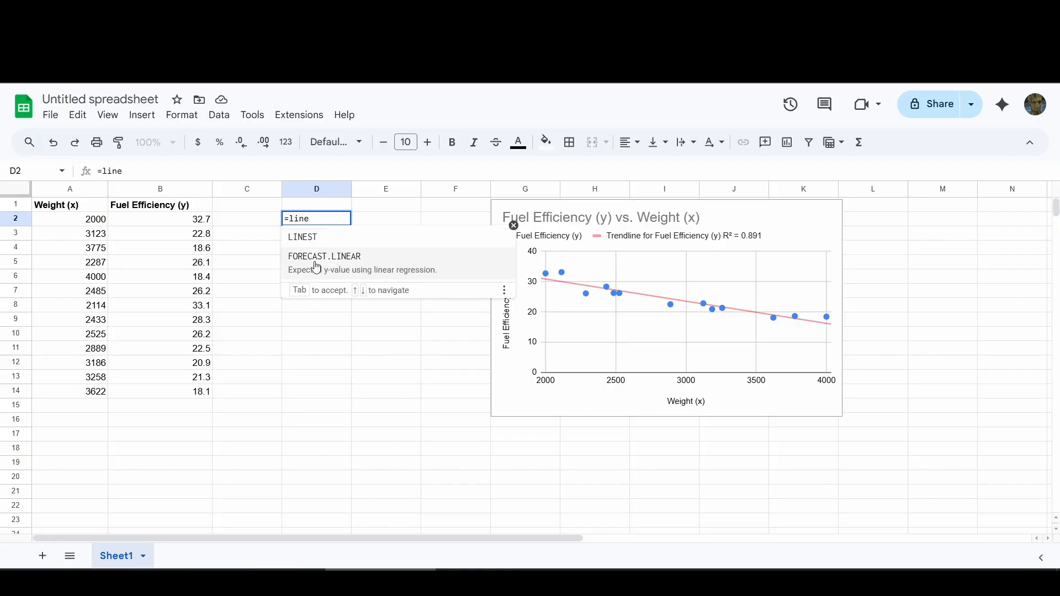
{"action": "left_click", "coordinate": [322, 241]}
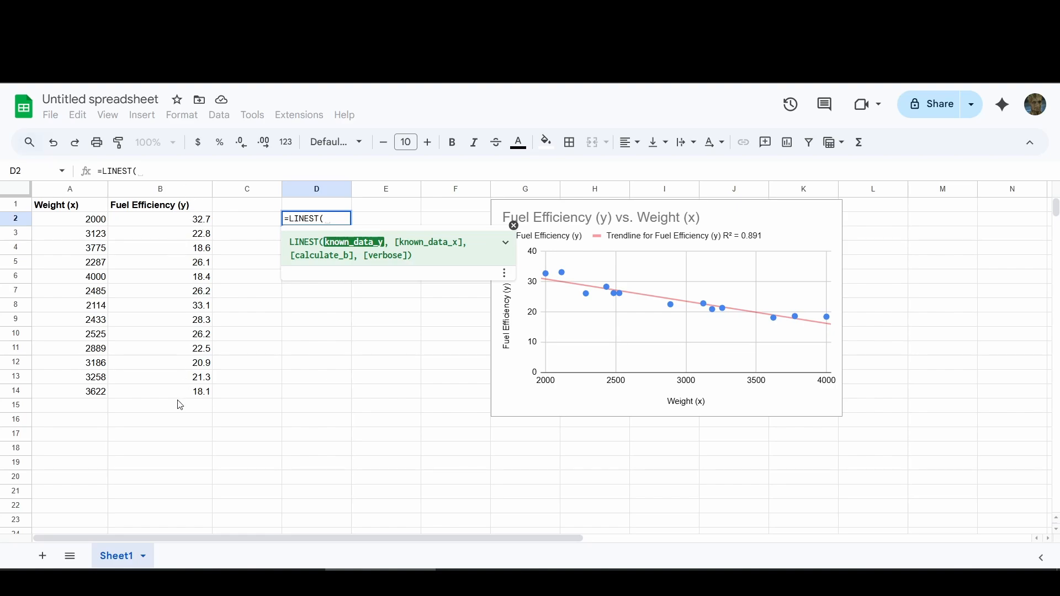
{"action": "type", "text": "B"}
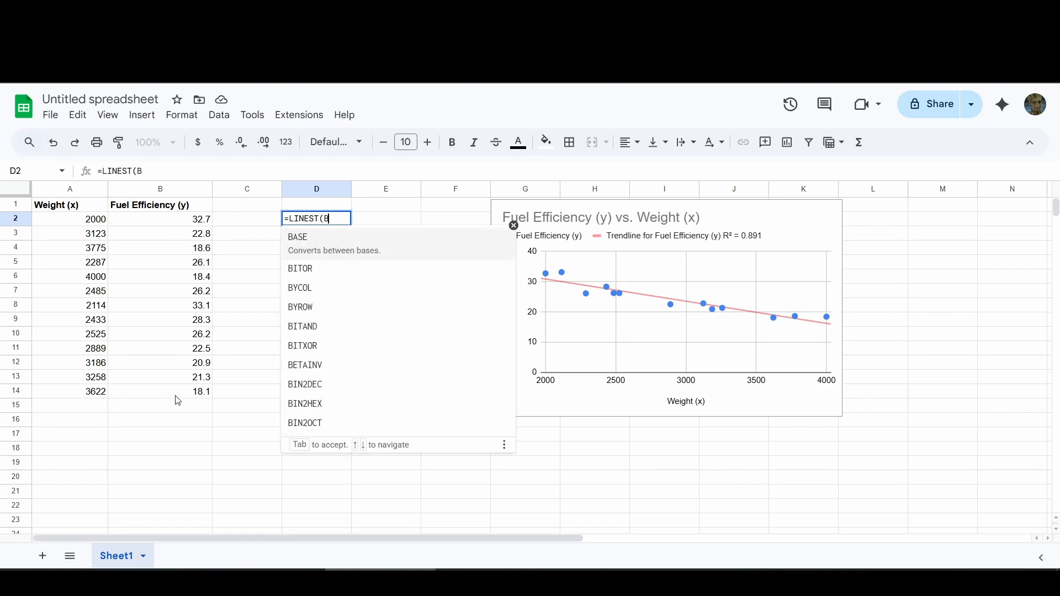
{"action": "type", "text": "2:B14,"}
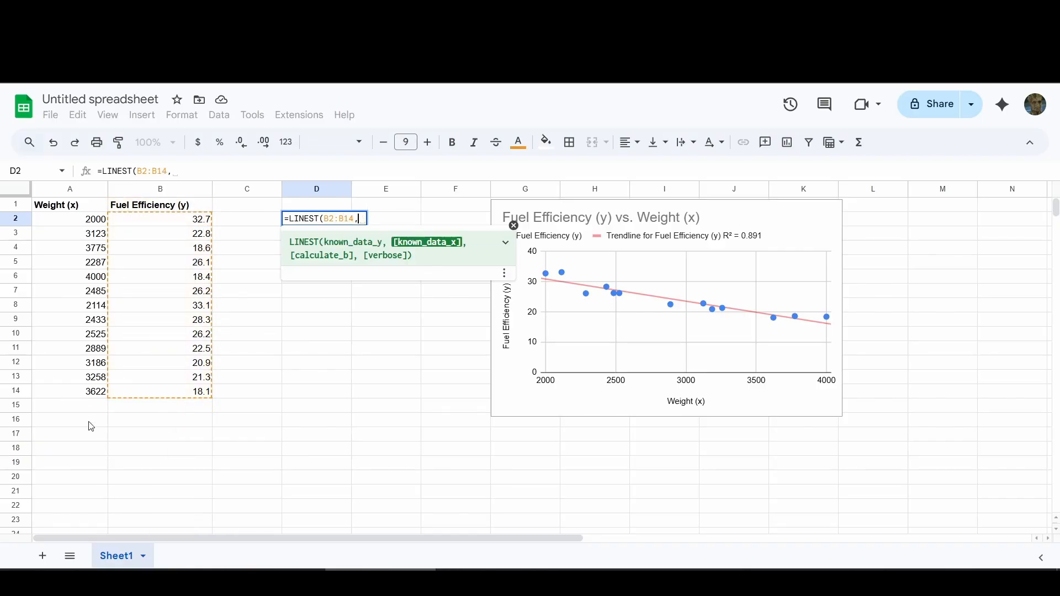
{"action": "type", "text": "A2"}
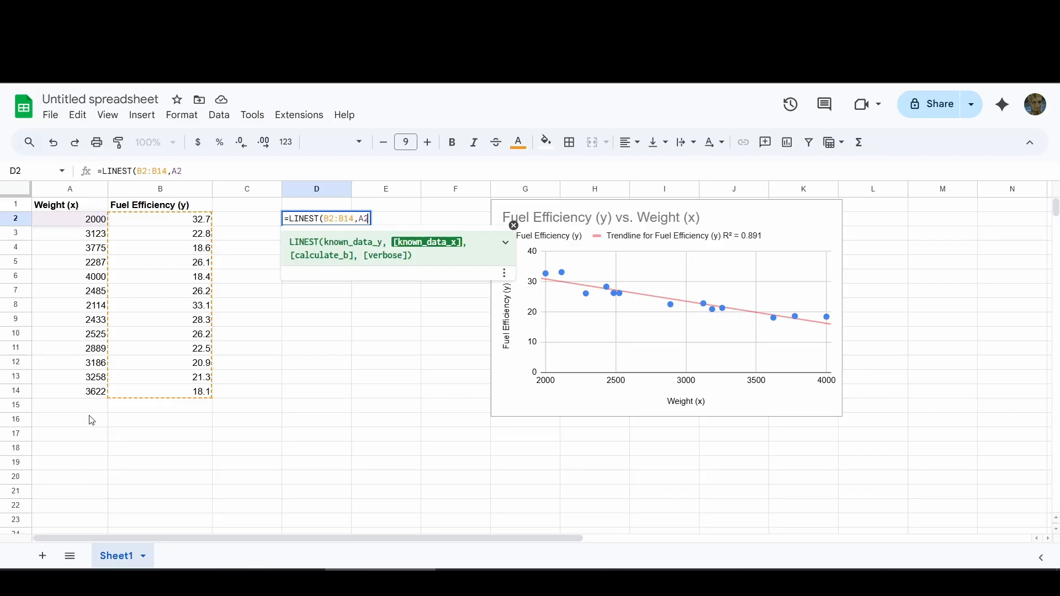
{"action": "type", "text": ":A14"}
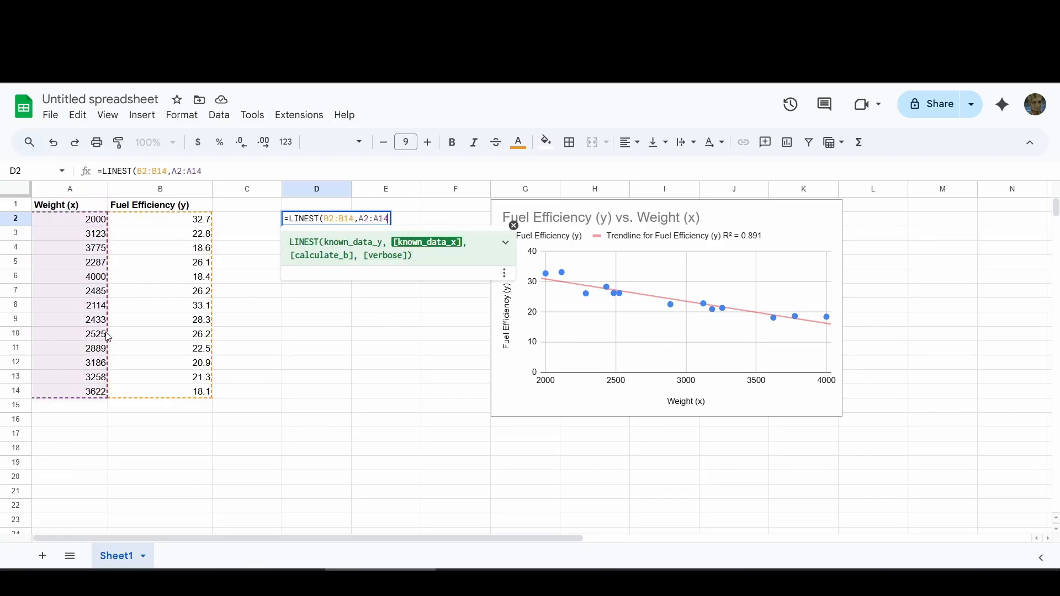
{"action": "type", "text": ")"}
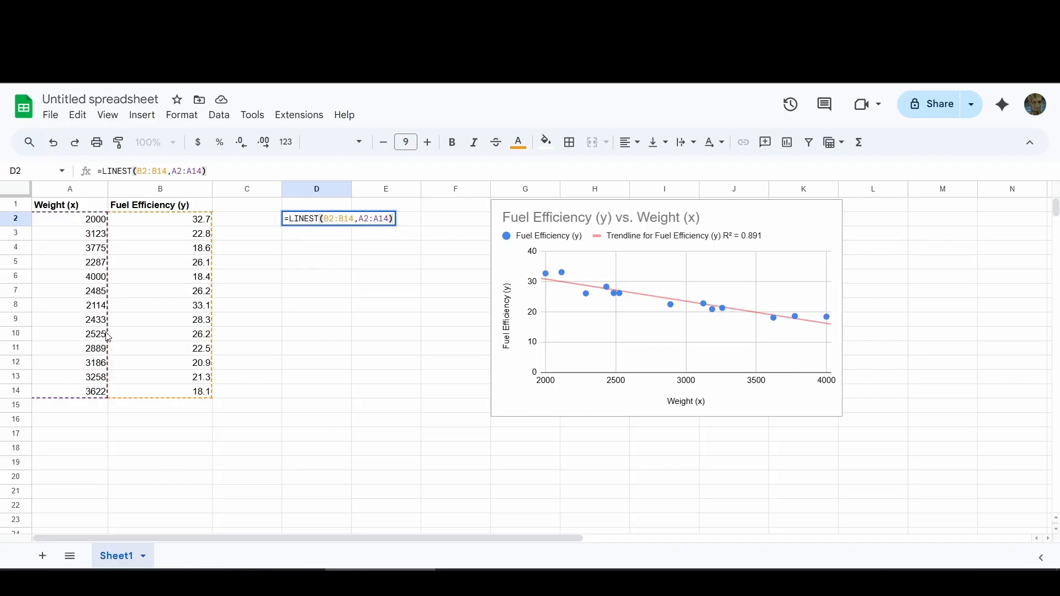
{"action": "key", "text": "Return"}
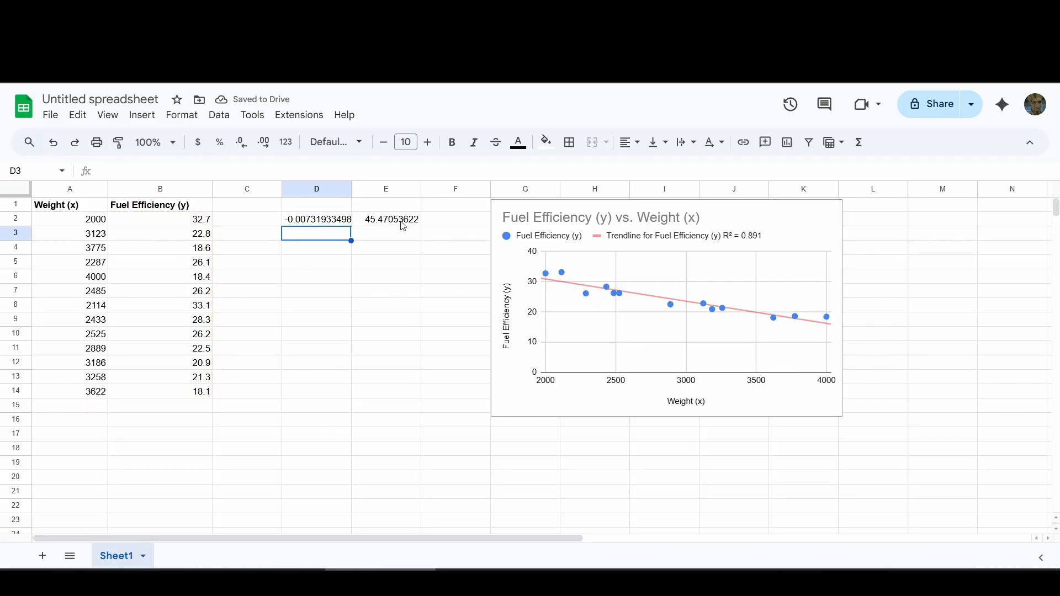
Step: Add bold headers above the regression results: "Slope" in D1 and "Y-int" in E1
{"action": "left_click", "coordinate": [339, 208]}
{"action": "type", "text": "Slope"}
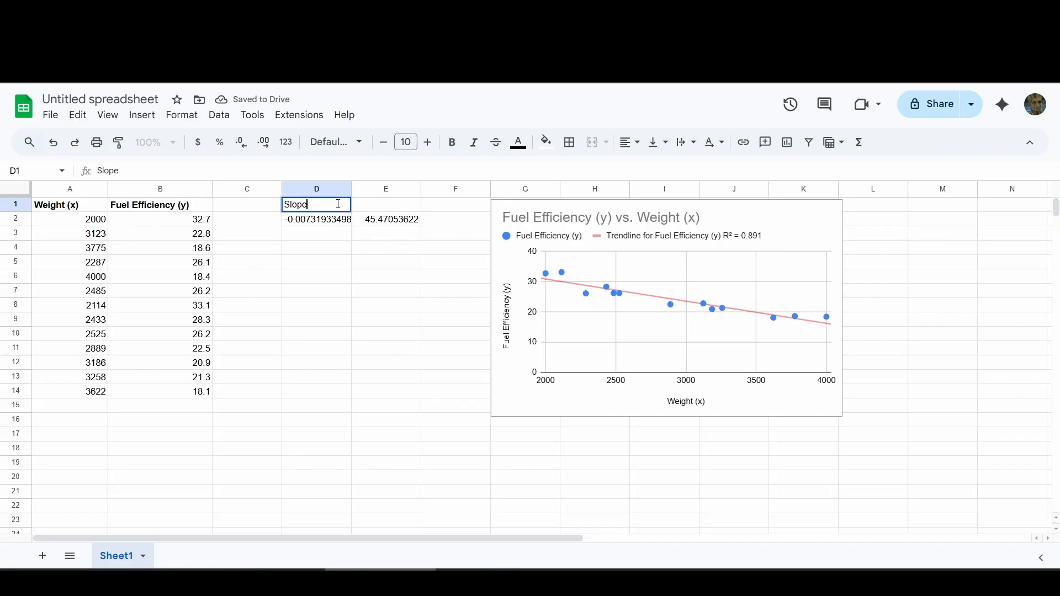
{"action": "key", "text": "Return"}
{"action": "left_click", "coordinate": [339, 208]}
{"action": "key", "text": "ctrl+b"}
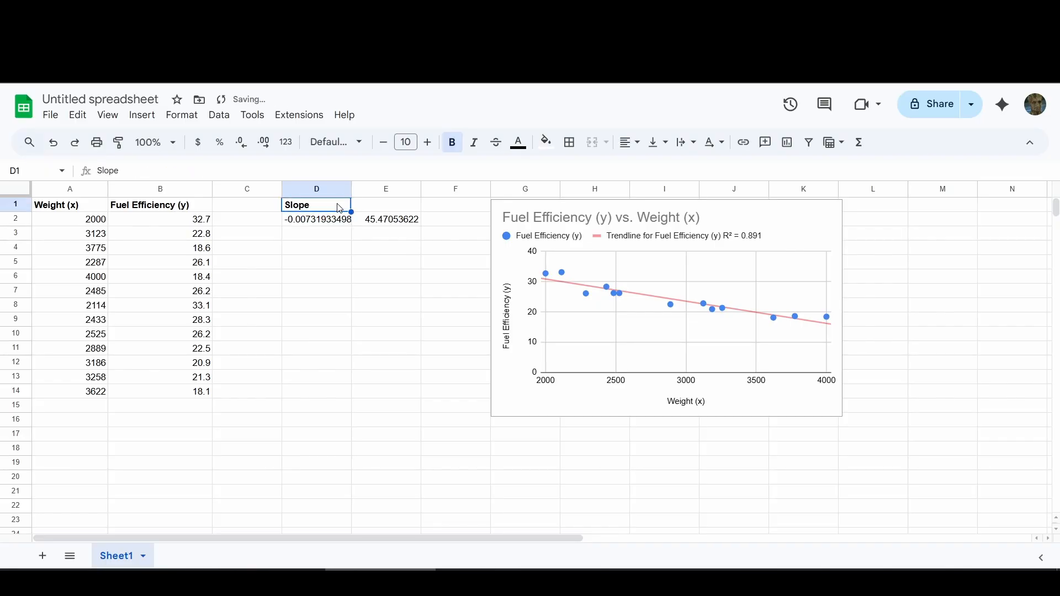
{"action": "left_click", "coordinate": [388, 208]}
{"action": "type", "text": "Y-int"}
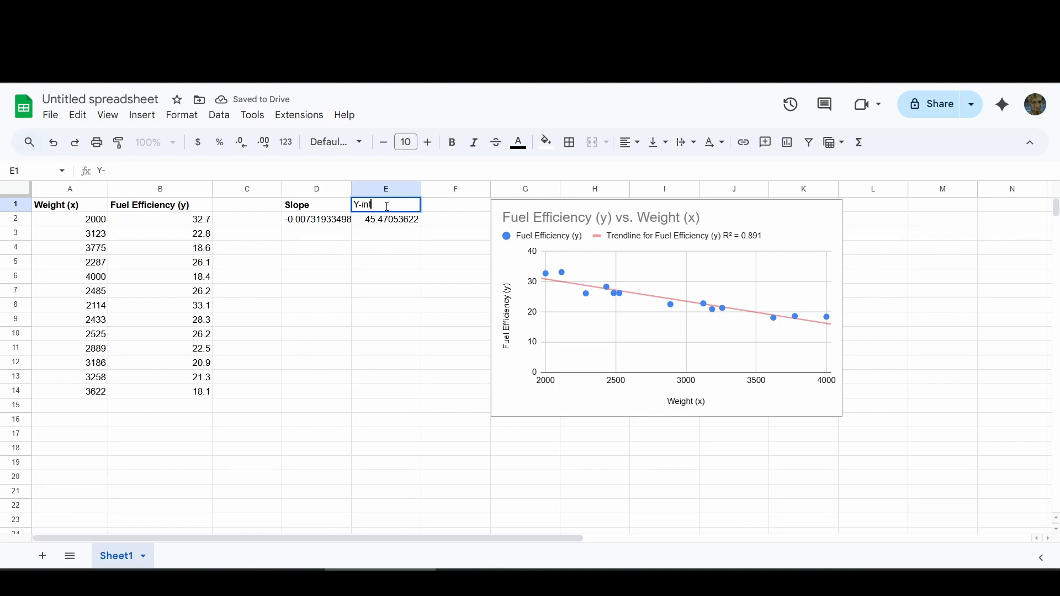
{"action": "key", "text": "Return"}
{"action": "left_click", "coordinate": [388, 210]}
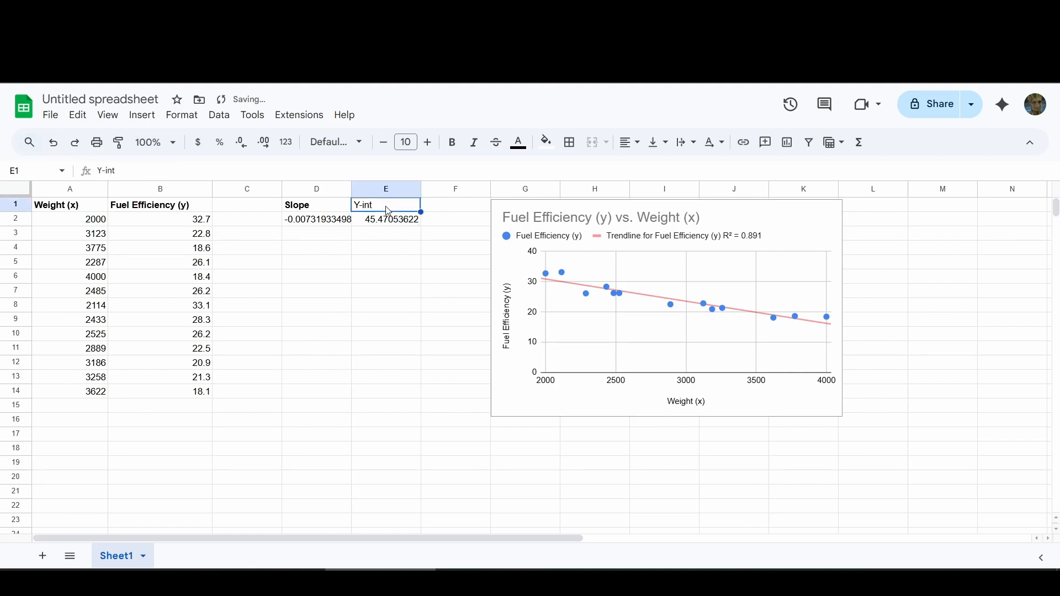
{"action": "key", "text": "ctrl+b"}
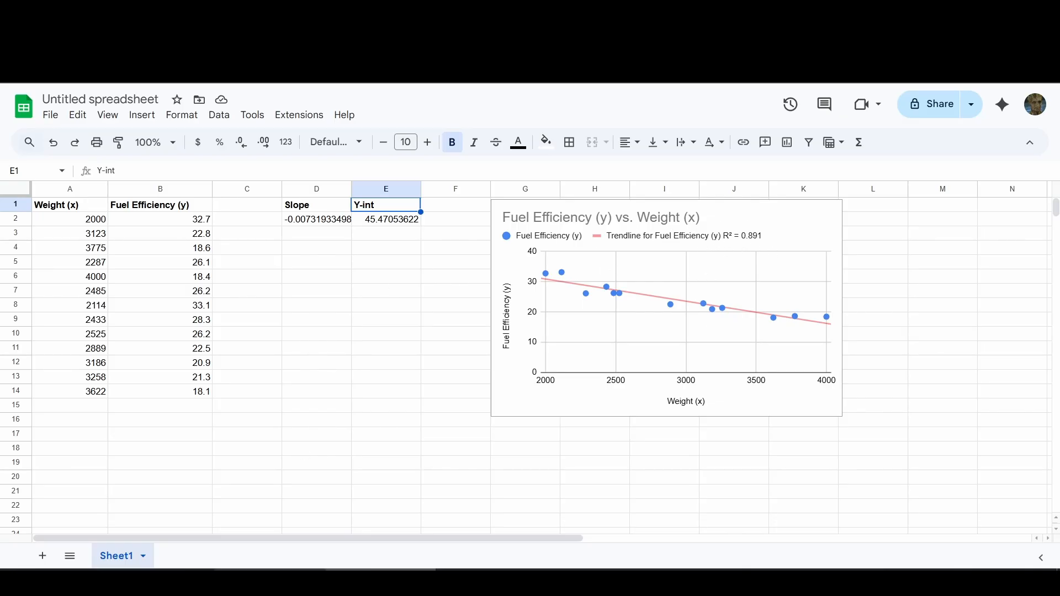
Step: Arrange the spreadsheet and the 03.05 Re-expressing Data worksheet side by side, with the worksheet in the right half
{"action": "left_click", "coordinate": [269, 579]}
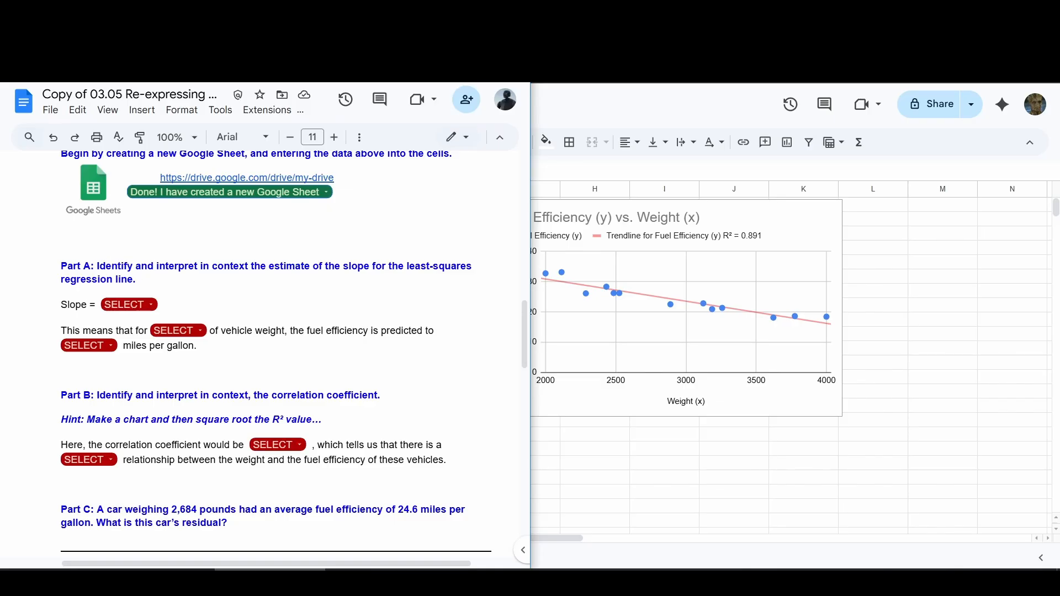
{"action": "left_click_drag", "start_coordinate": [449, 10], "coordinate": [1059, 69]}
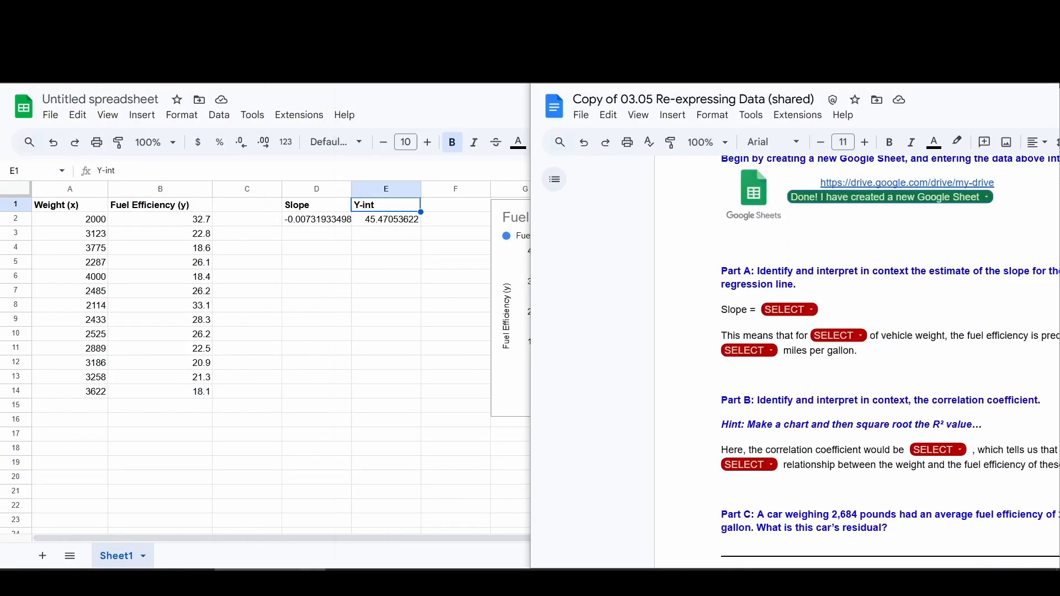
{"action": "left_click", "coordinate": [437, 197]}
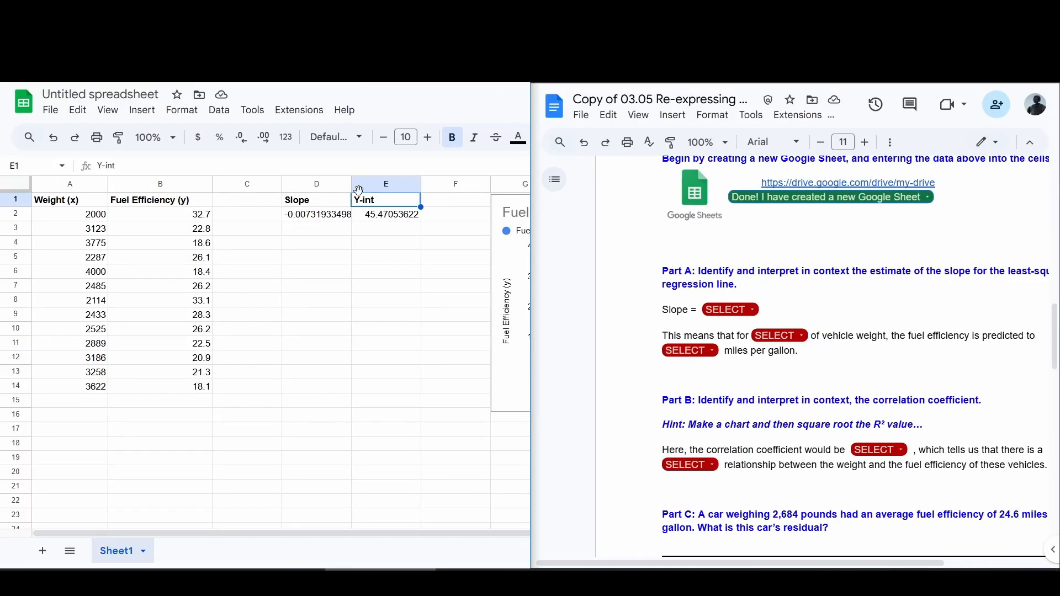
Step: Check the slope result in D2 and choose – 0.007 as the Part A slope in the worksheet
{"action": "left_click", "coordinate": [285, 220]}
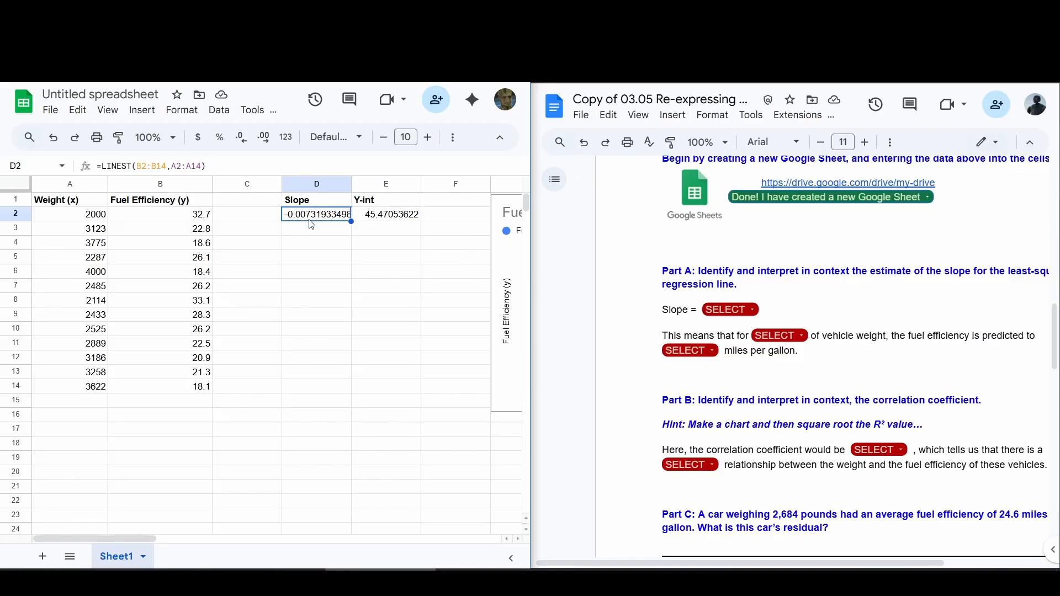
{"action": "left_click", "coordinate": [754, 314]}
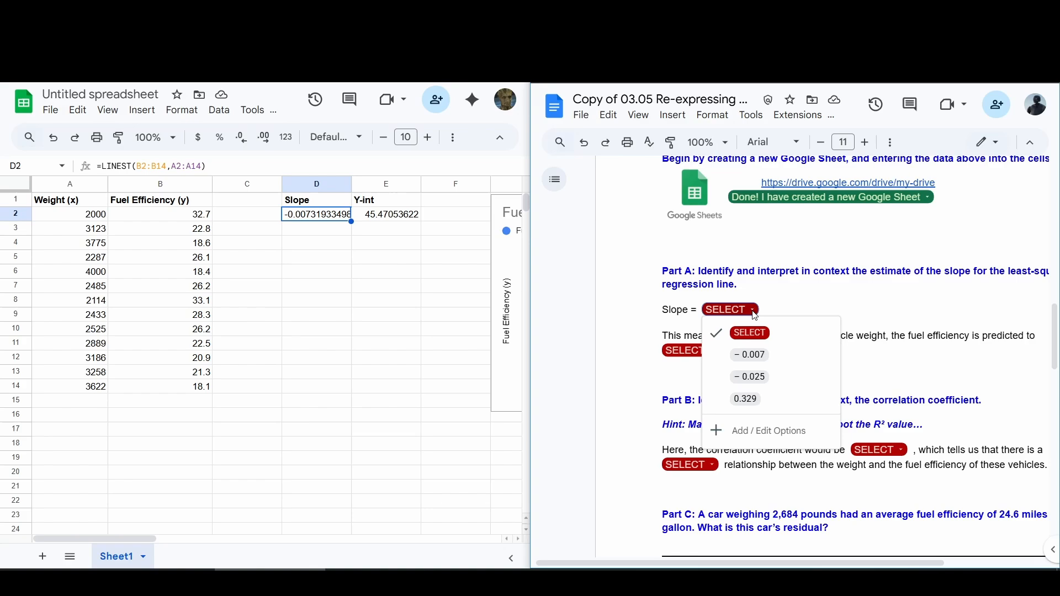
{"action": "left_click", "coordinate": [749, 354]}
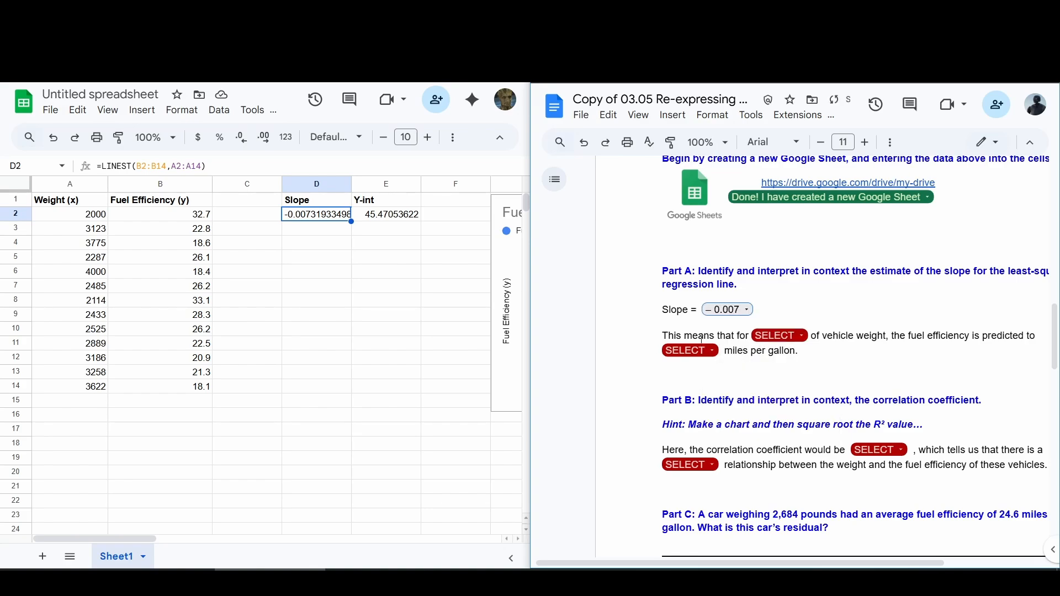
Step: Complete the Part A interpretation with "each additional 1 pound" of vehicle weight and "decrease 0.007" miles per gallon
{"action": "scroll", "coordinate": [724, 342], "scroll_direction": "right", "scroll_amount": 3}
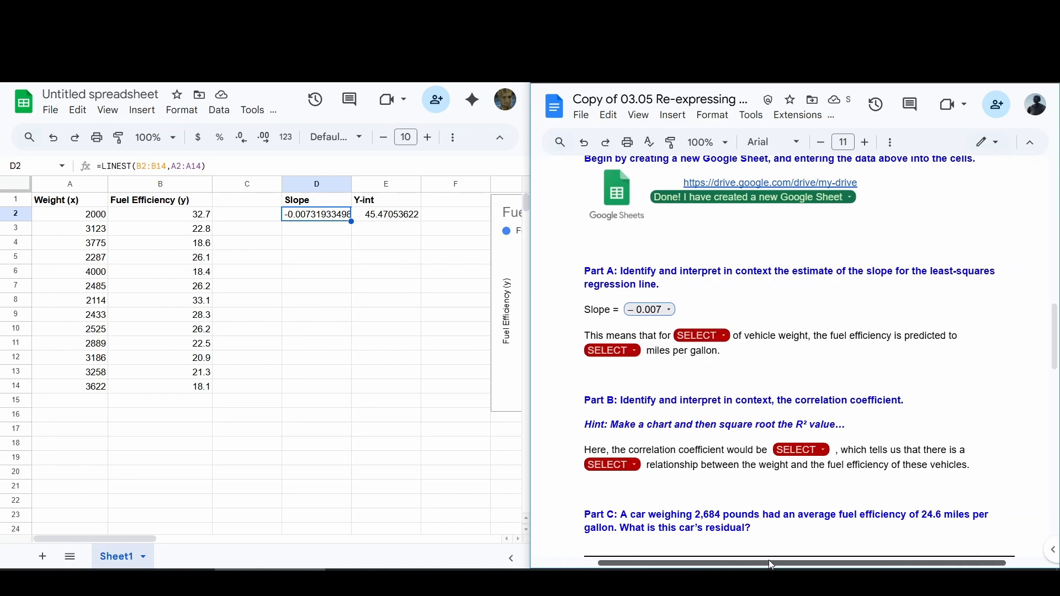
{"action": "left_click", "coordinate": [723, 338]}
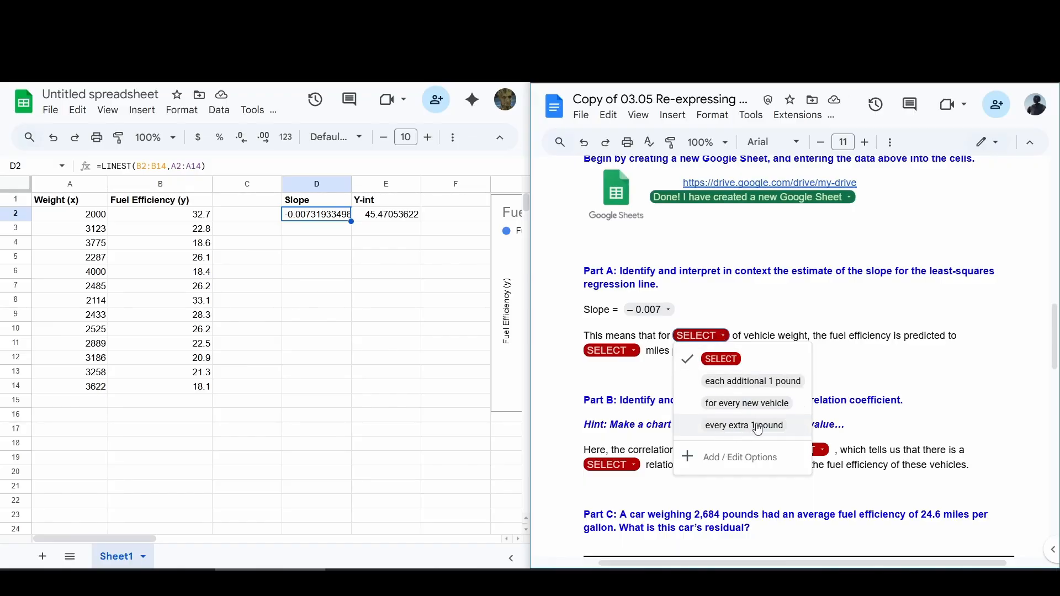
{"action": "left_click", "coordinate": [767, 382]}
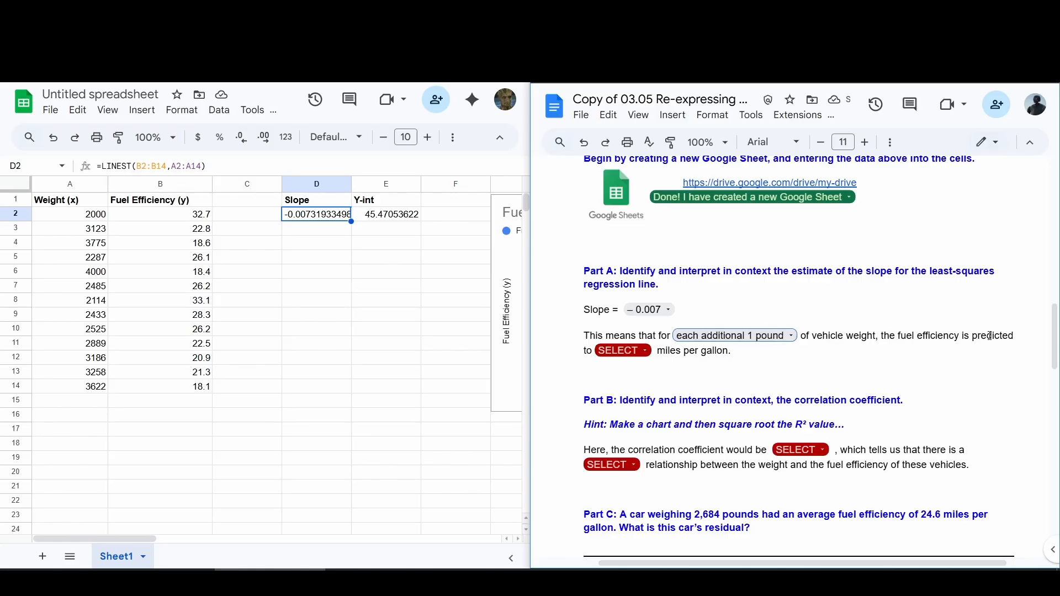
{"action": "left_click", "coordinate": [617, 351]}
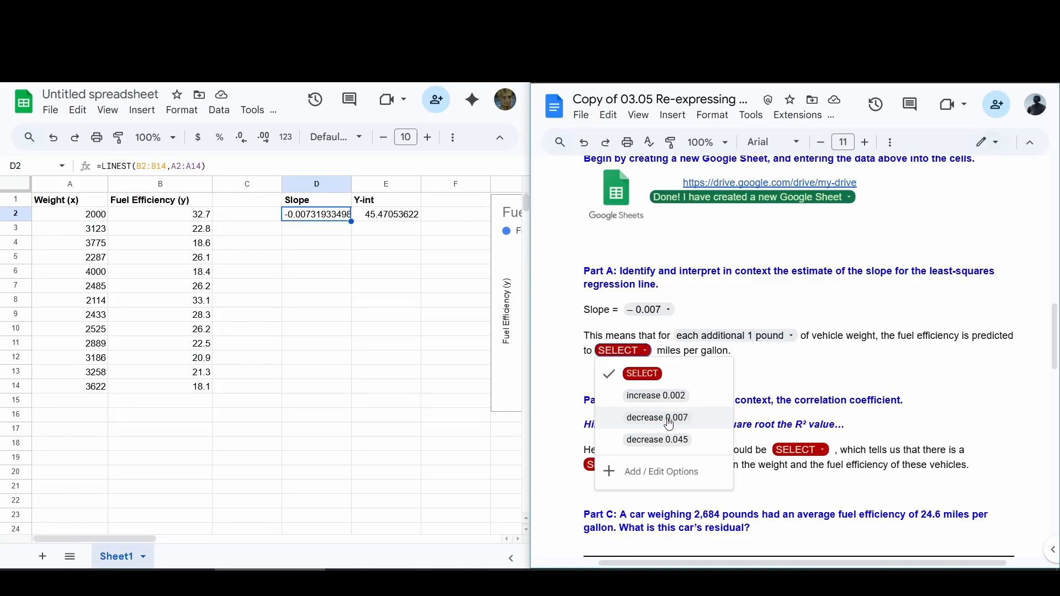
{"action": "left_click", "coordinate": [667, 422]}
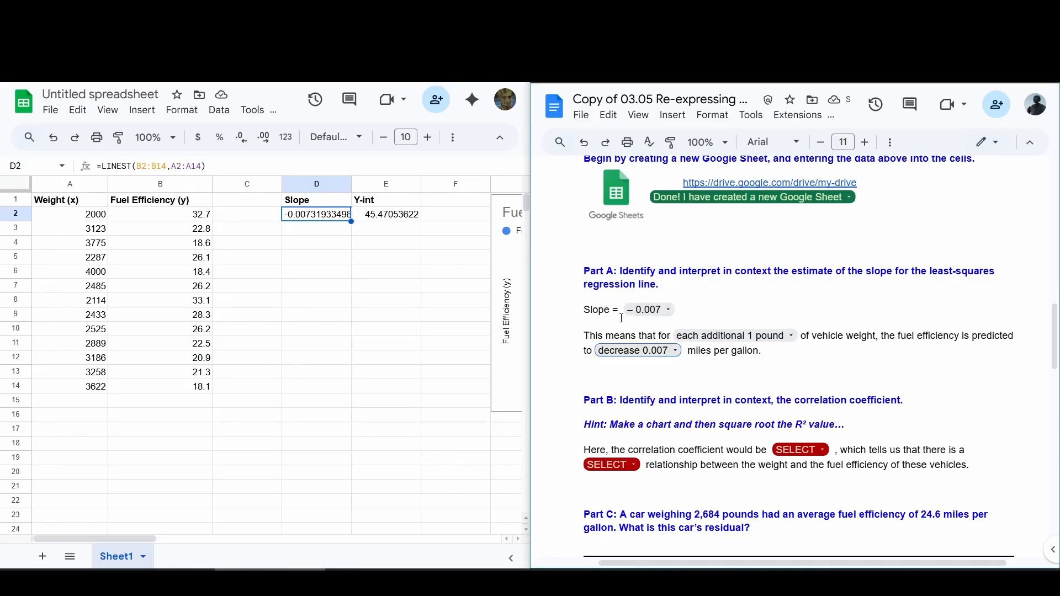
{"action": "left_click", "coordinate": [659, 385]}
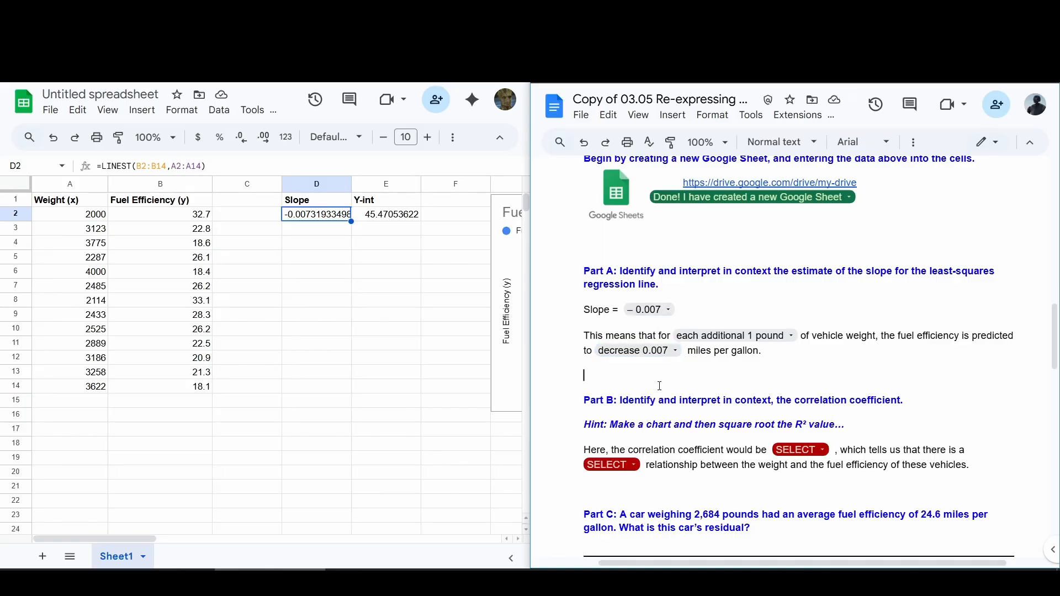
Step: Follow the Part B hint by taking the R² value from the chart and computing the square root of 0.891 in Calculator
{"action": "scroll", "coordinate": [659, 375], "scroll_direction": "down", "scroll_amount": 3}
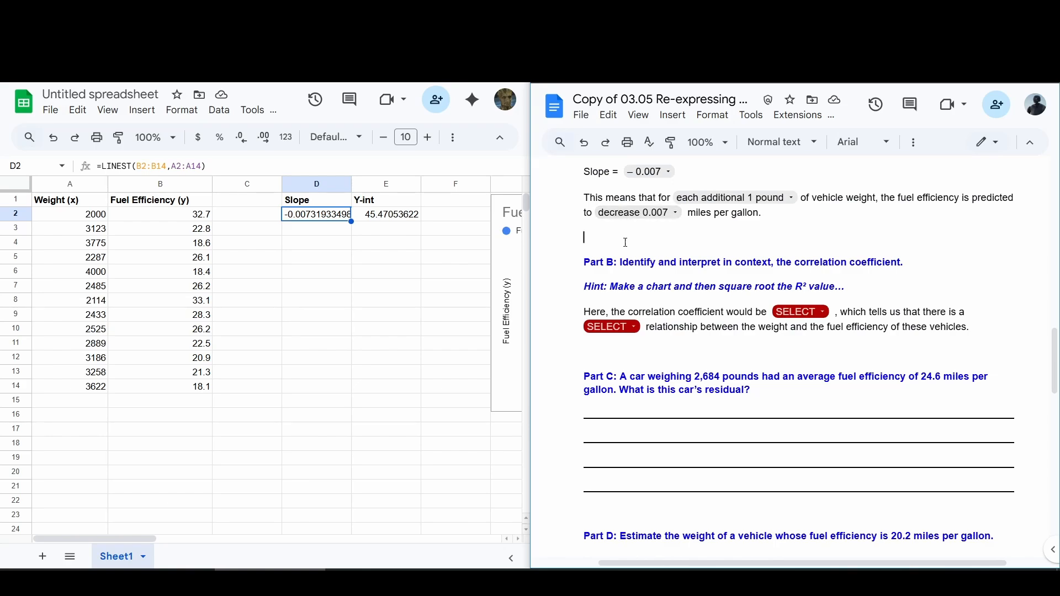
{"action": "left_click_drag", "start_coordinate": [623, 261], "coordinate": [904, 271]}
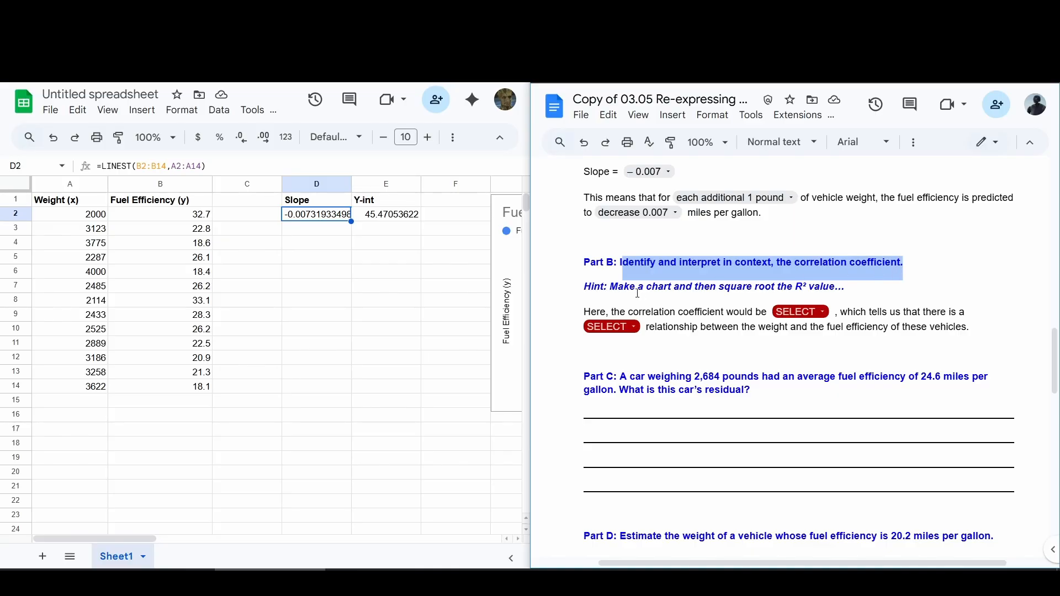
{"action": "left_click_drag", "start_coordinate": [584, 287], "coordinate": [837, 286]}
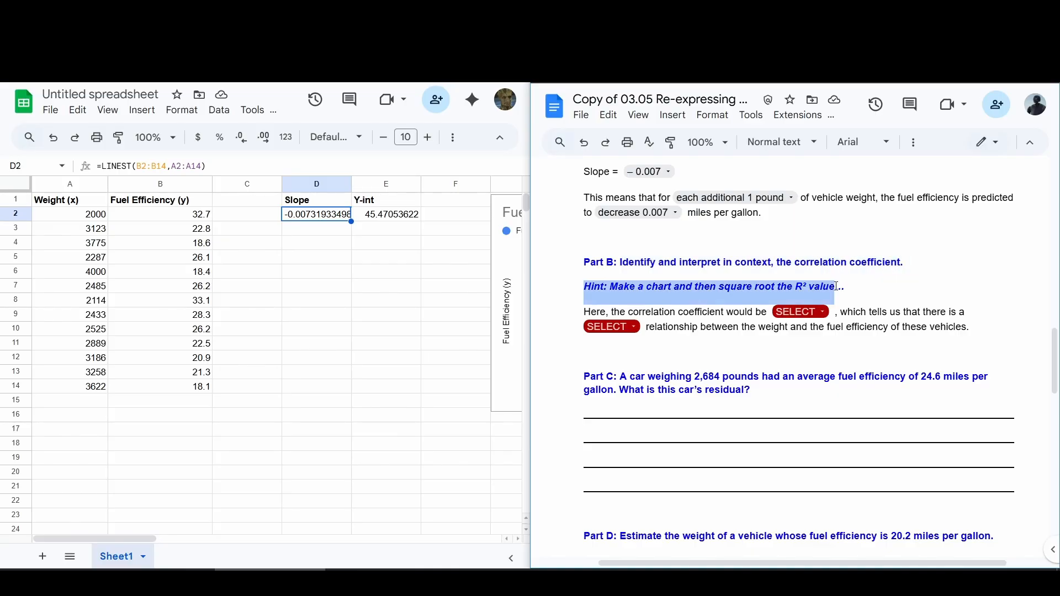
{"action": "left_click", "coordinate": [98, 539]}
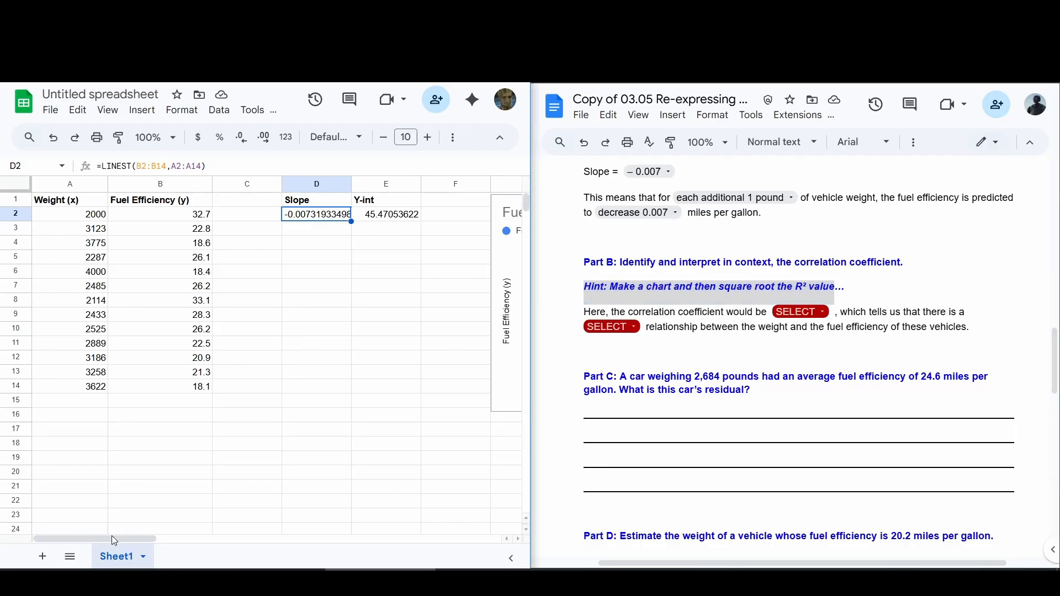
{"action": "left_click", "coordinate": [189, 462]}
{"action": "left_click_drag", "start_coordinate": [142, 547], "coordinate": [243, 546]}
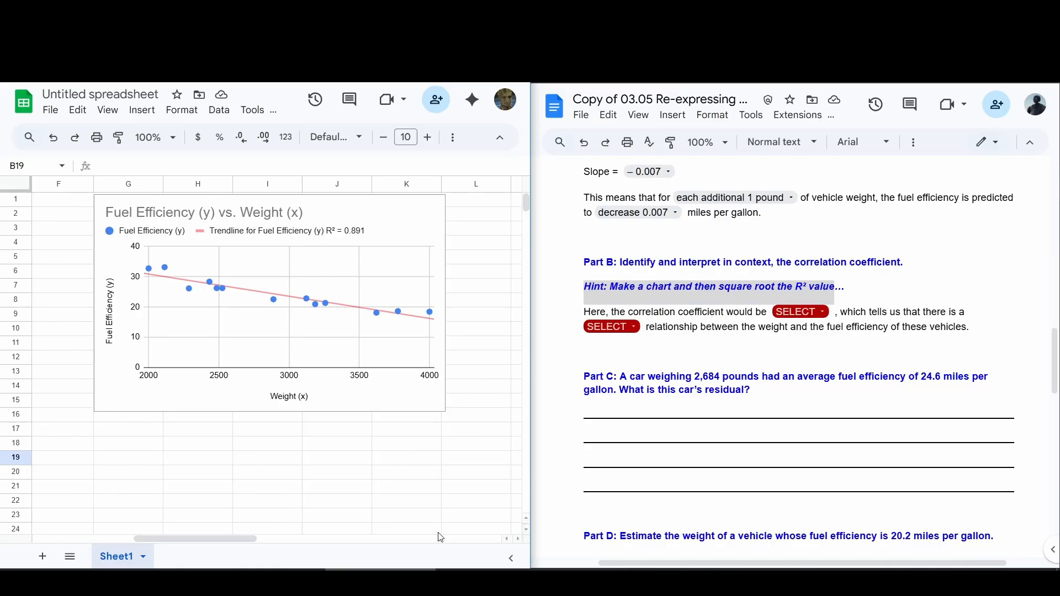
{"action": "left_click", "coordinate": [452, 578]}
{"action": "left_click_drag", "start_coordinate": [658, 161], "coordinate": [599, 179]}
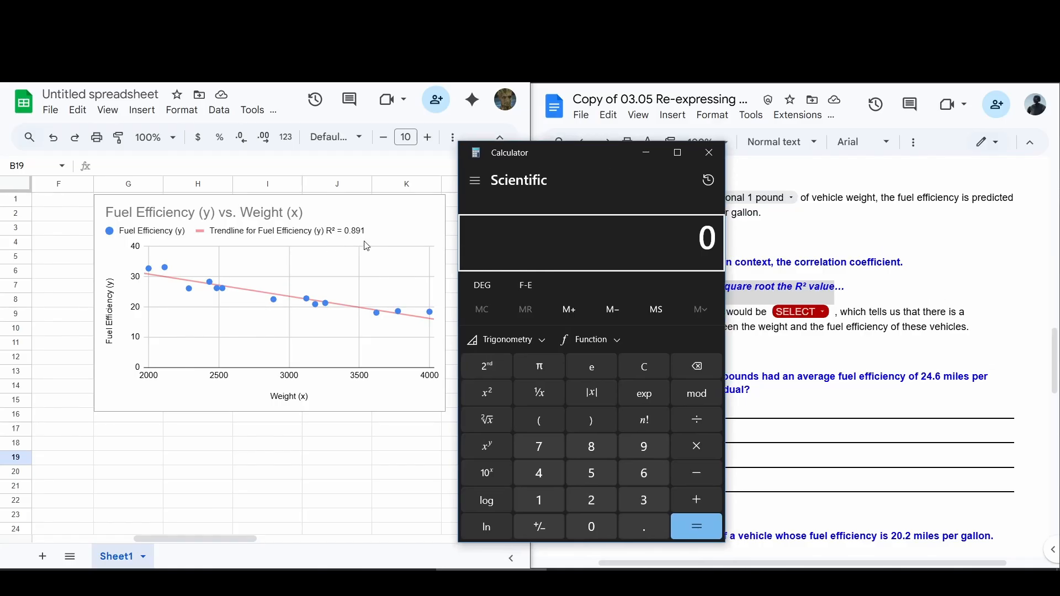
{"action": "type", "text": ".891"}
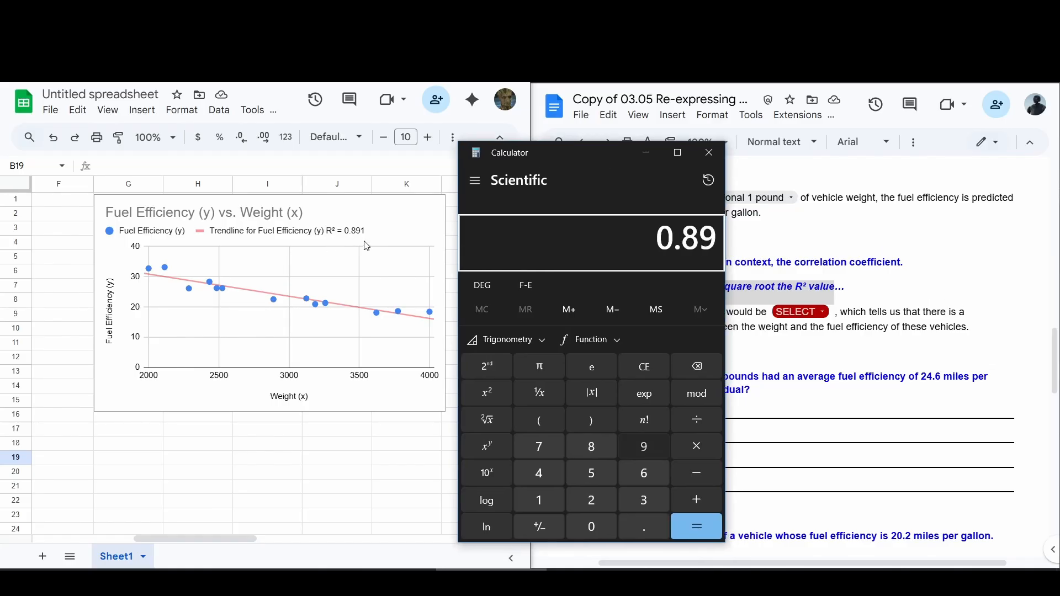
{"action": "left_click", "coordinate": [501, 420]}
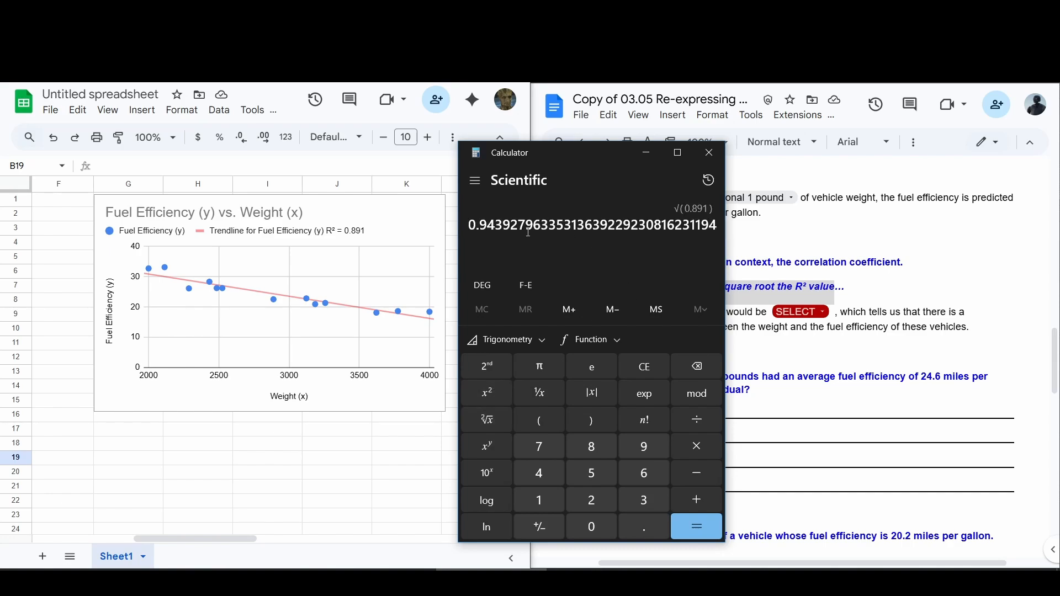
Step: Complete Part B in the worksheet with a correlation coefficient of – 0.944 and a "strong negative" relationship
{"action": "left_click_drag", "start_coordinate": [470, 227], "coordinate": [479, 226]}
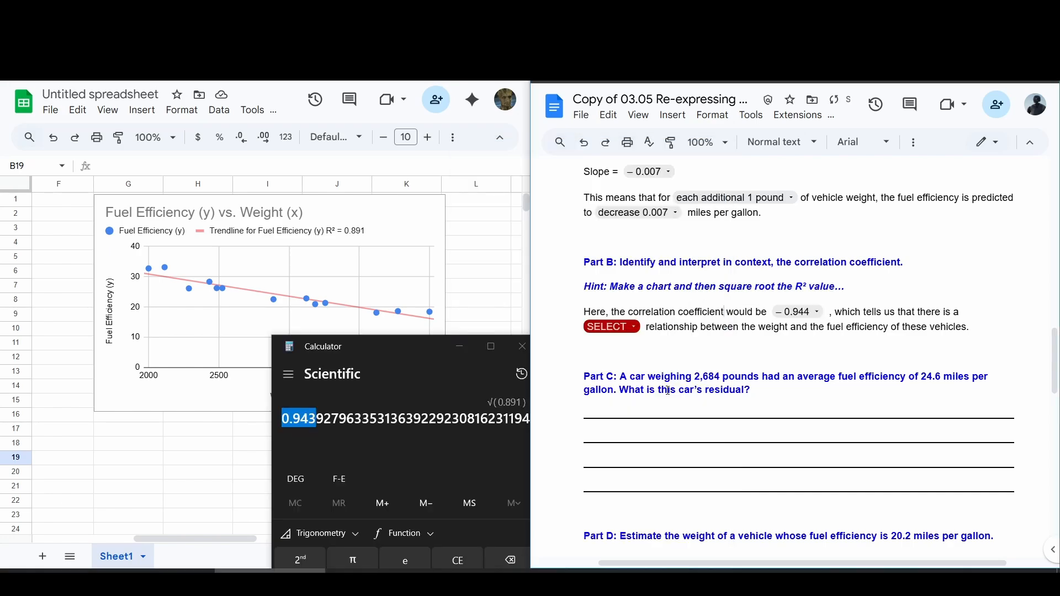
{"action": "left_click", "coordinate": [459, 346]}
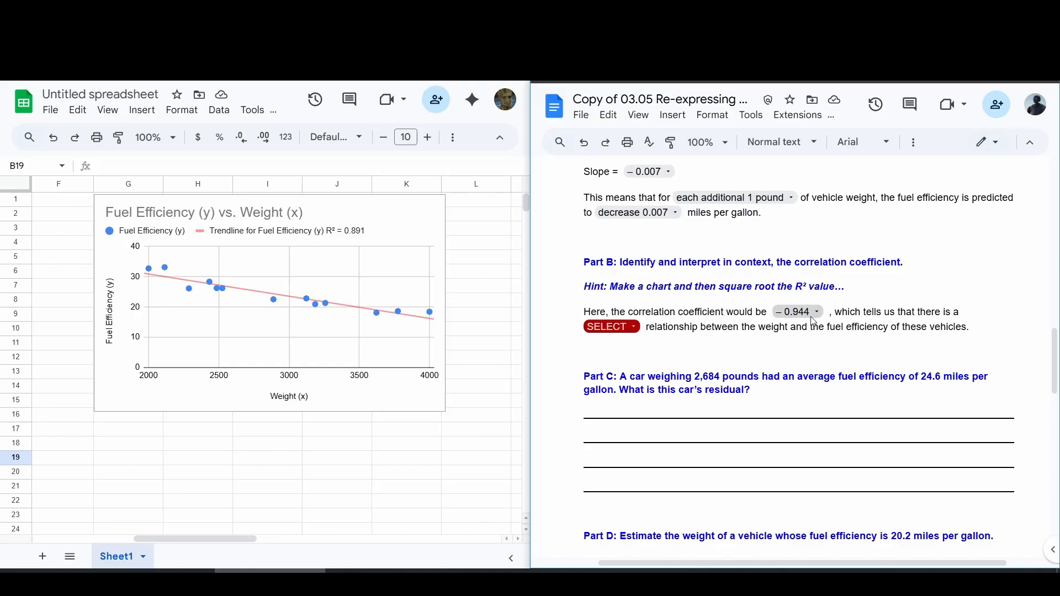
{"action": "left_click", "coordinate": [834, 313]}
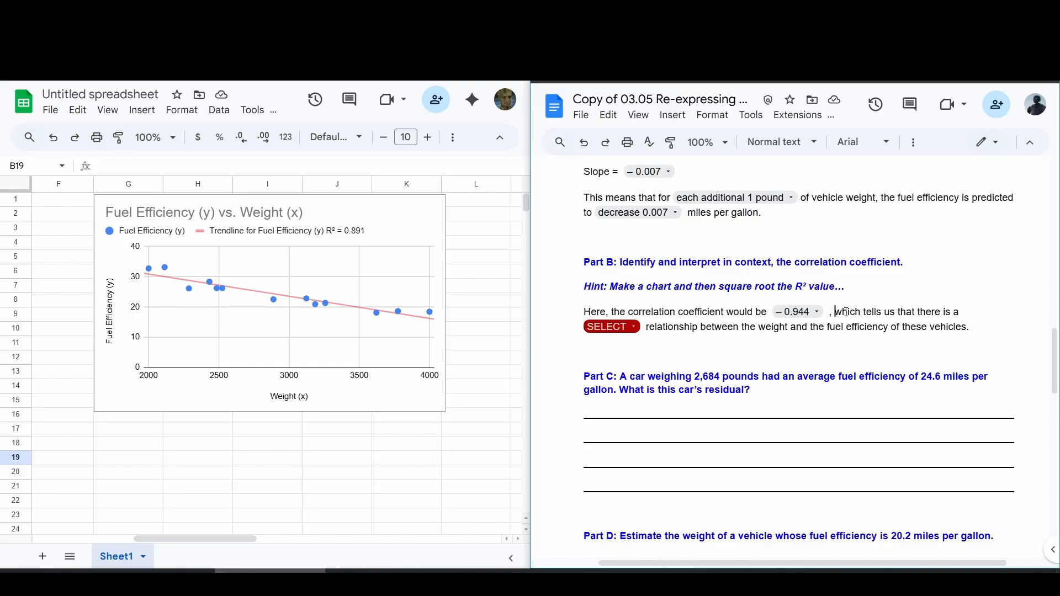
{"action": "left_click", "coordinate": [632, 328]}
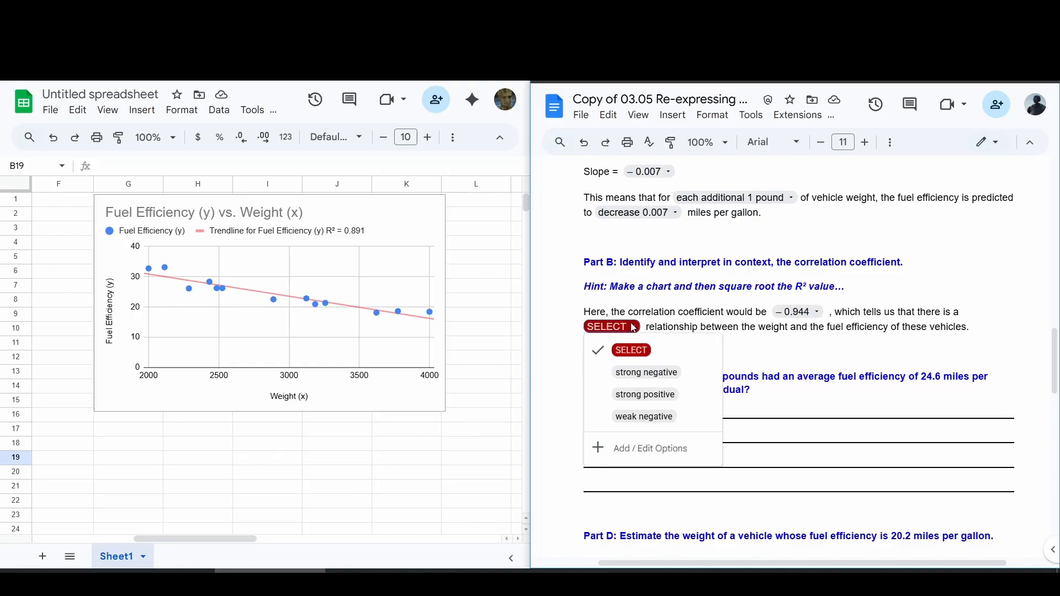
{"action": "left_click", "coordinate": [629, 379]}
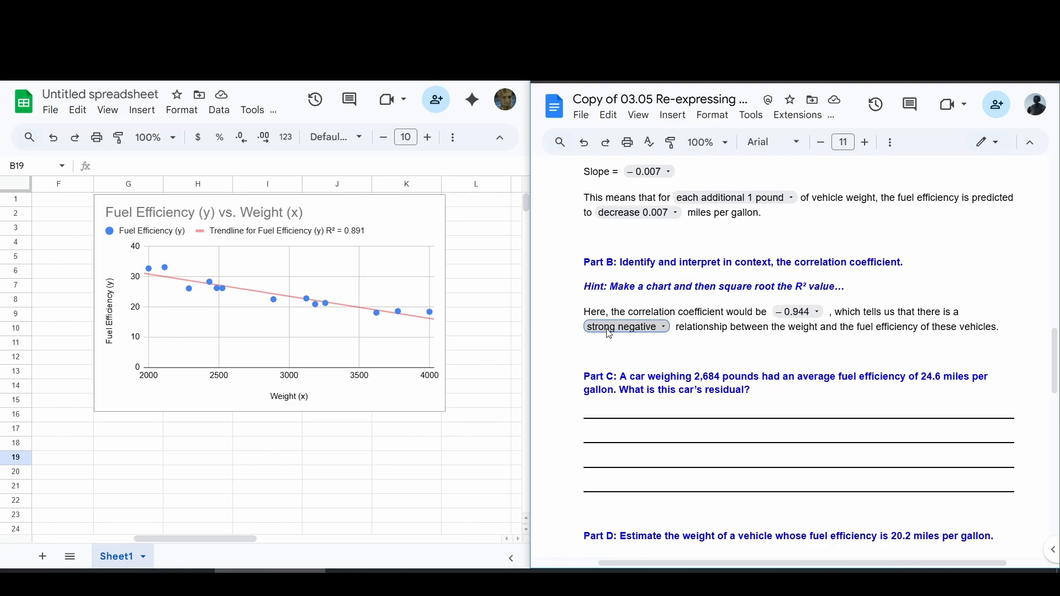
Step: Read the Part C question about the 2,684-pound car's residual and return to the slope and y-intercept results in the spreadsheet
{"action": "scroll", "coordinate": [609, 335], "scroll_direction": "down", "scroll_amount": 1}
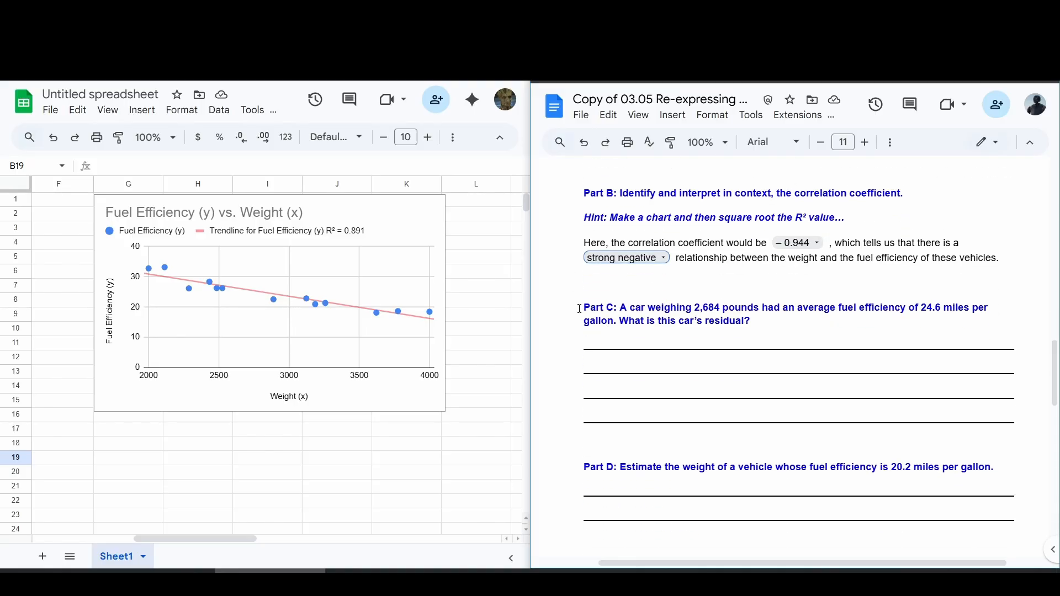
{"action": "left_click_drag", "start_coordinate": [584, 312], "coordinate": [620, 308]}
{"action": "left_click", "coordinate": [657, 294]}
{"action": "left_click_drag", "start_coordinate": [694, 303], "coordinate": [937, 310]}
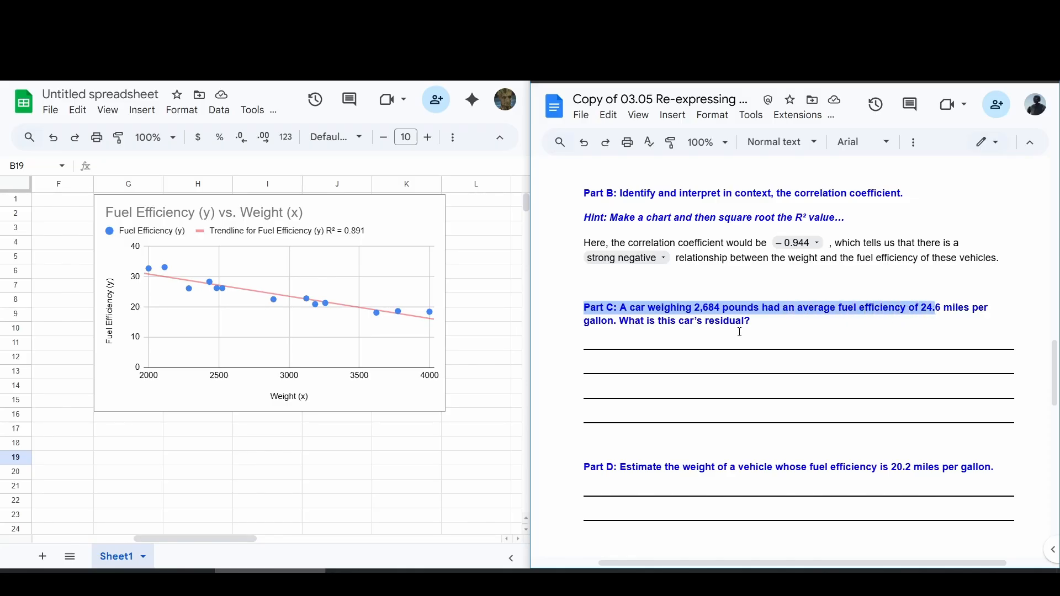
{"action": "left_click_drag", "start_coordinate": [749, 320], "coordinate": [622, 314]}
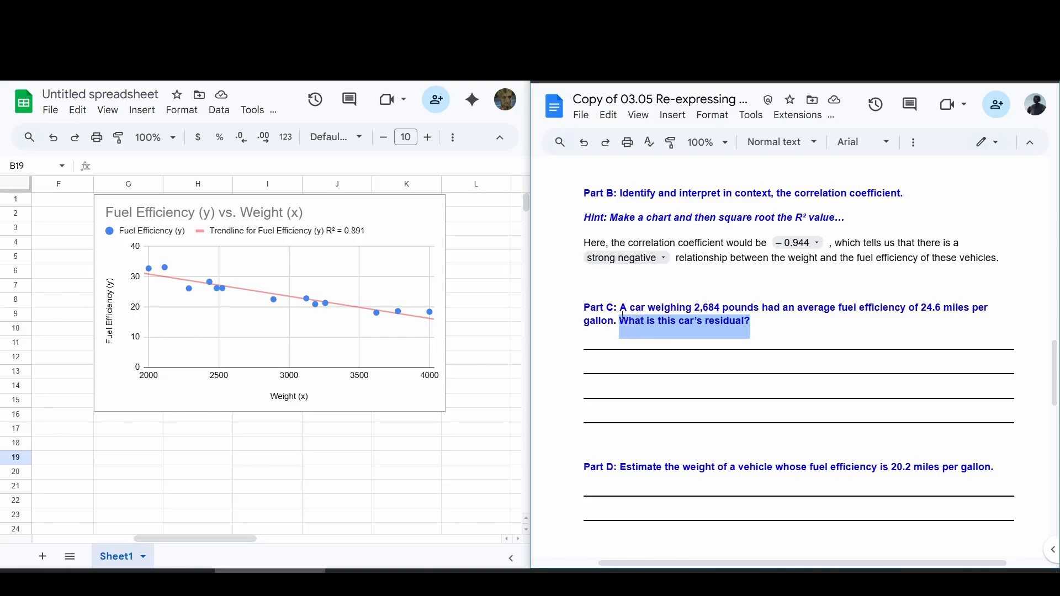
{"action": "left_click", "coordinate": [764, 324]}
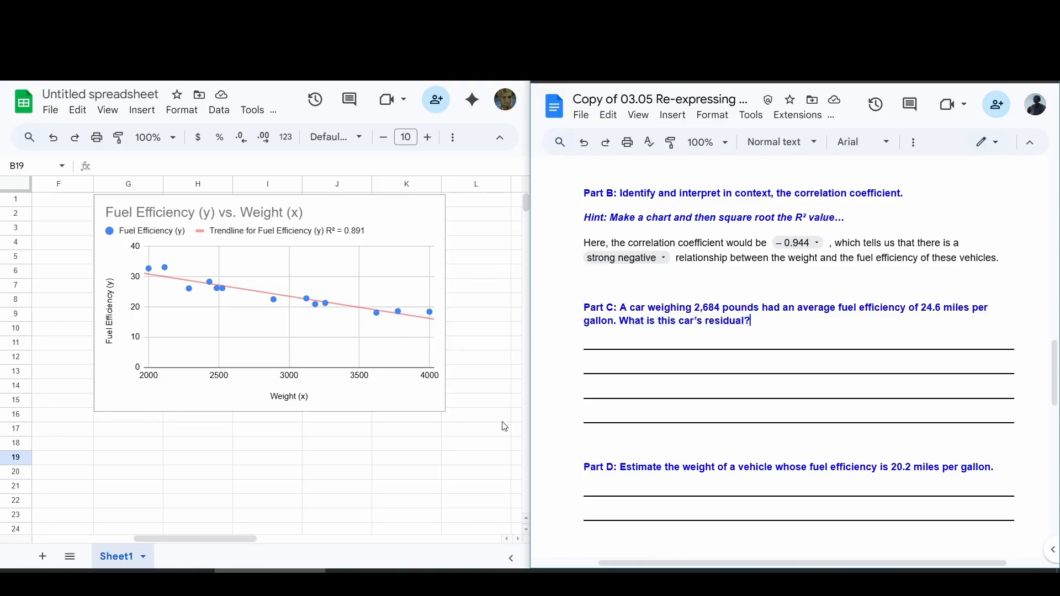
{"action": "left_click_drag", "start_coordinate": [197, 538], "coordinate": [95, 535]}
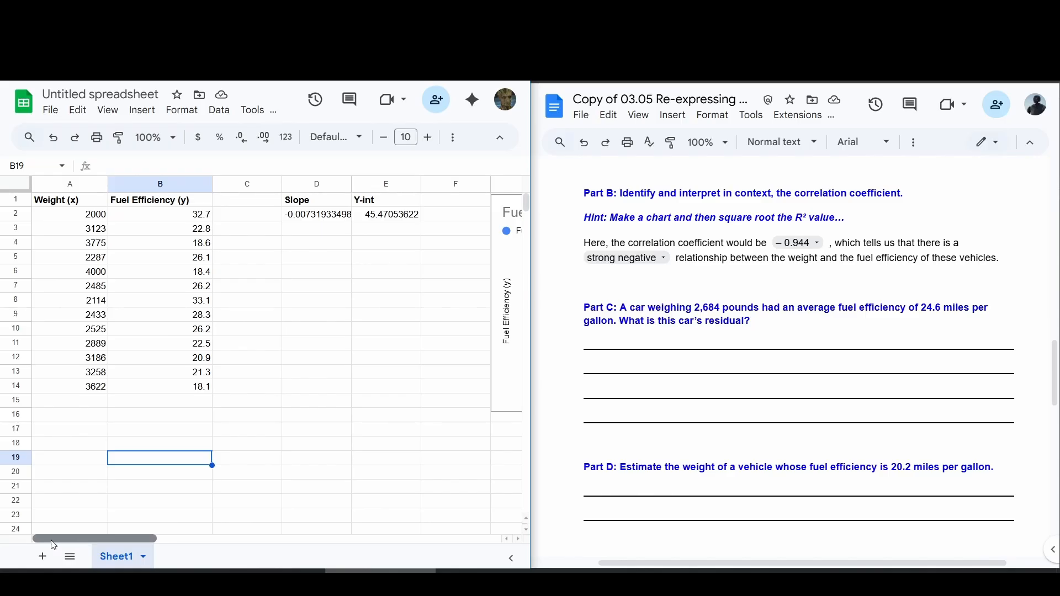
Step: Enter the Part C prediction equation "y-hat = 45.47 - 0.007(2684)" in cell D5
{"action": "left_click", "coordinate": [323, 260]}
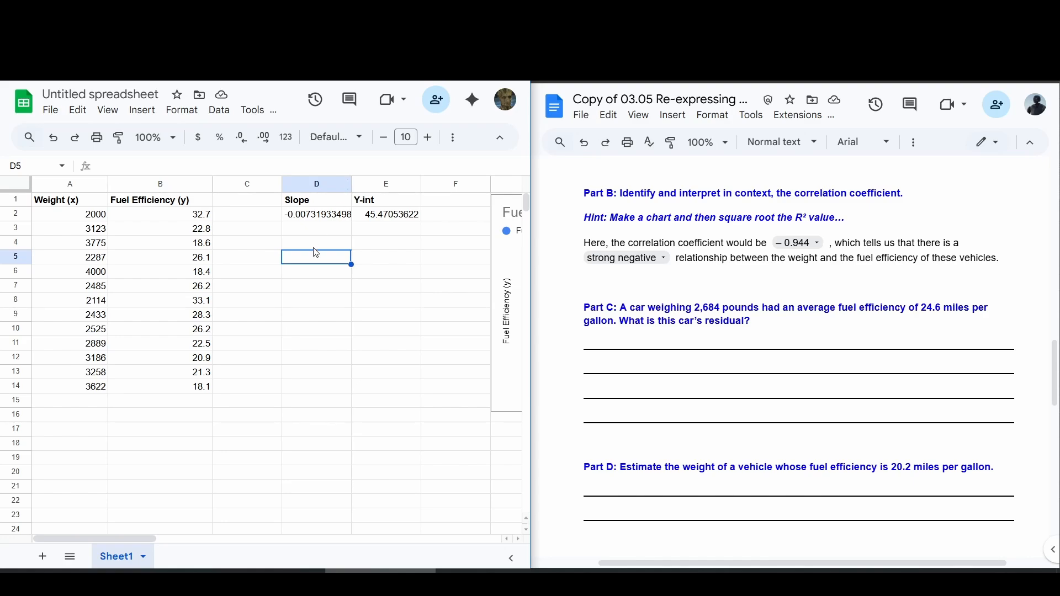
{"action": "type", "text": "y-hat ="}
{"action": "type", "text": "45.47"}
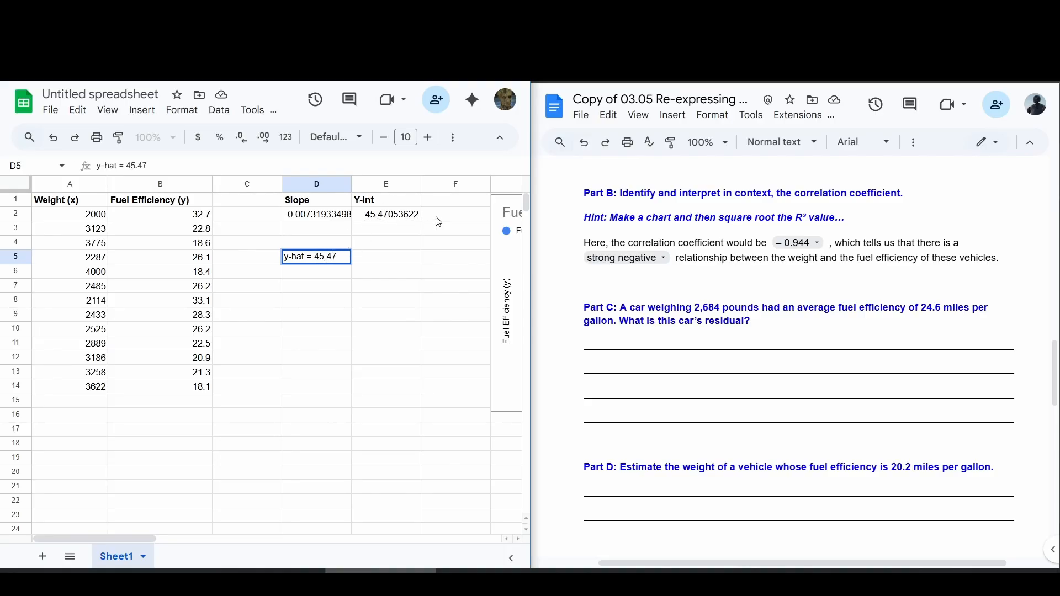
{"action": "type", "text": " - 0.007"}
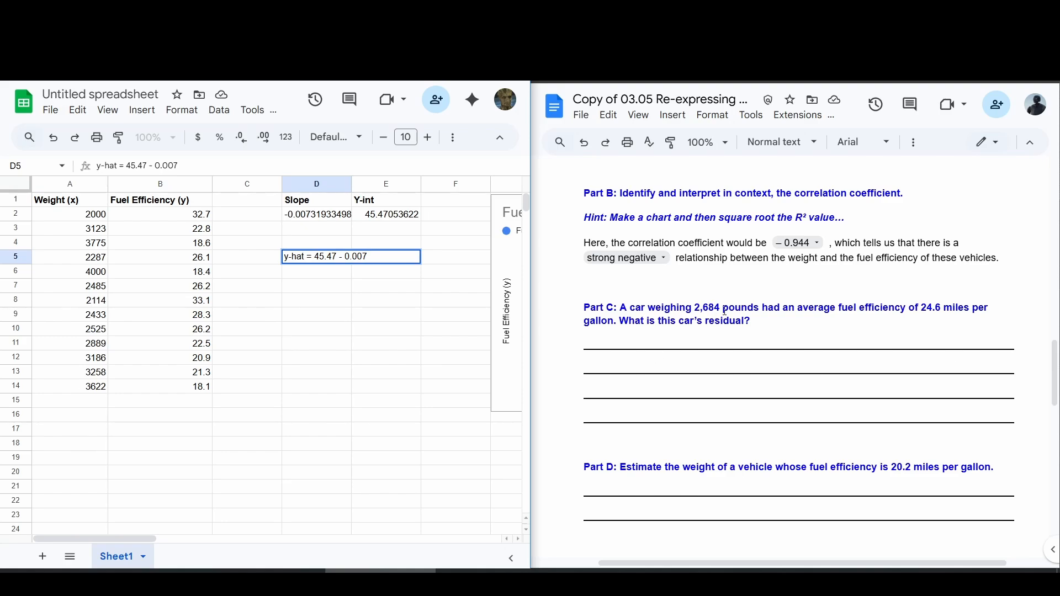
{"action": "type", "text": "(2684)"}
{"action": "key", "text": "Return"}
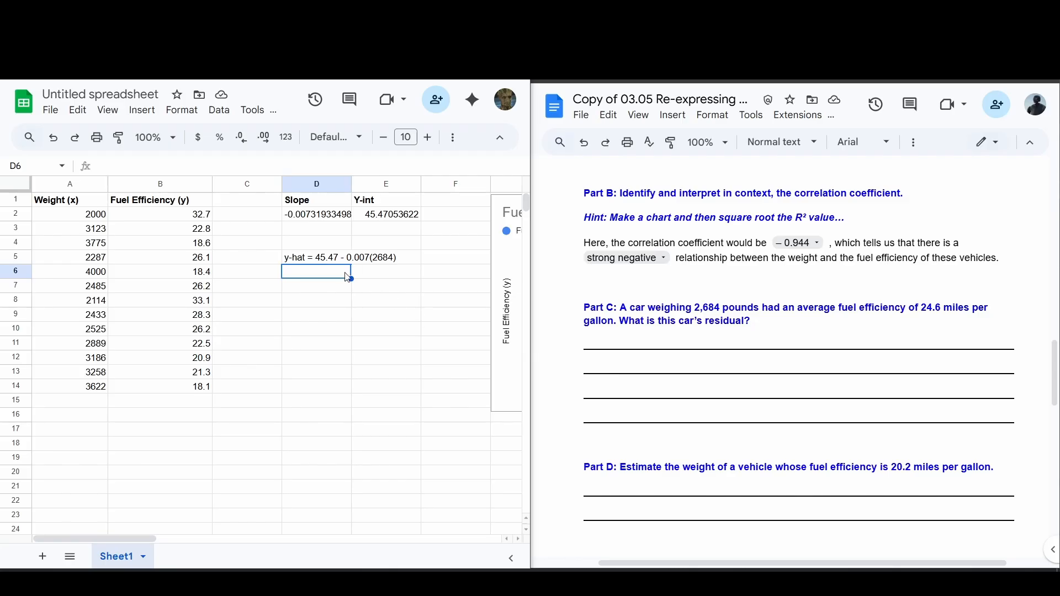
Step: Enter the predicted fuel efficiency 26.682 in cell D6 and make it bold
{"action": "type", "text": "26"}
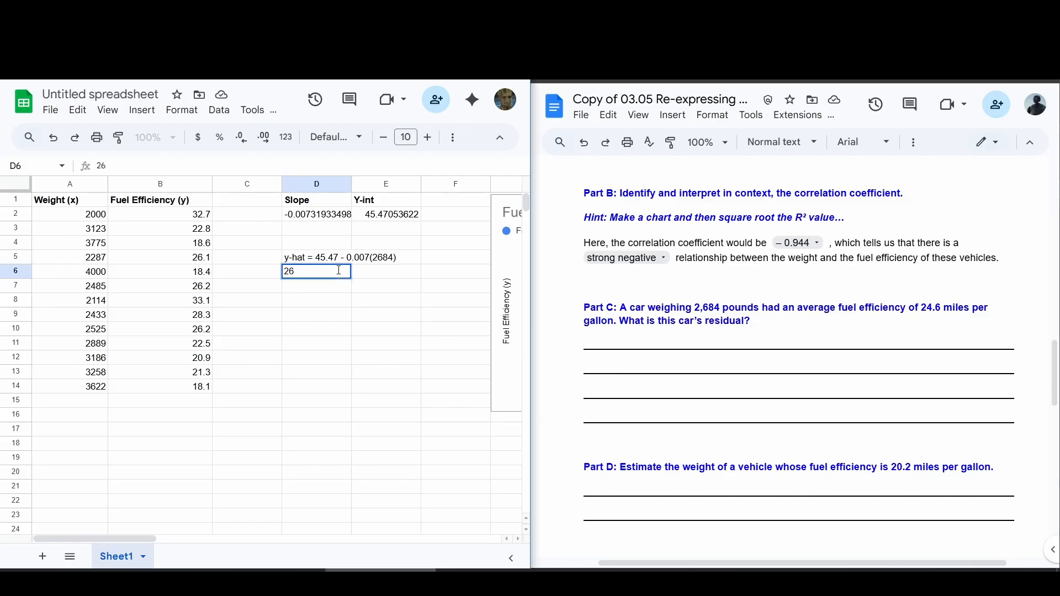
{"action": "type", "text": ".682"}
{"action": "key", "text": "Return"}
{"action": "left_click", "coordinate": [340, 275]}
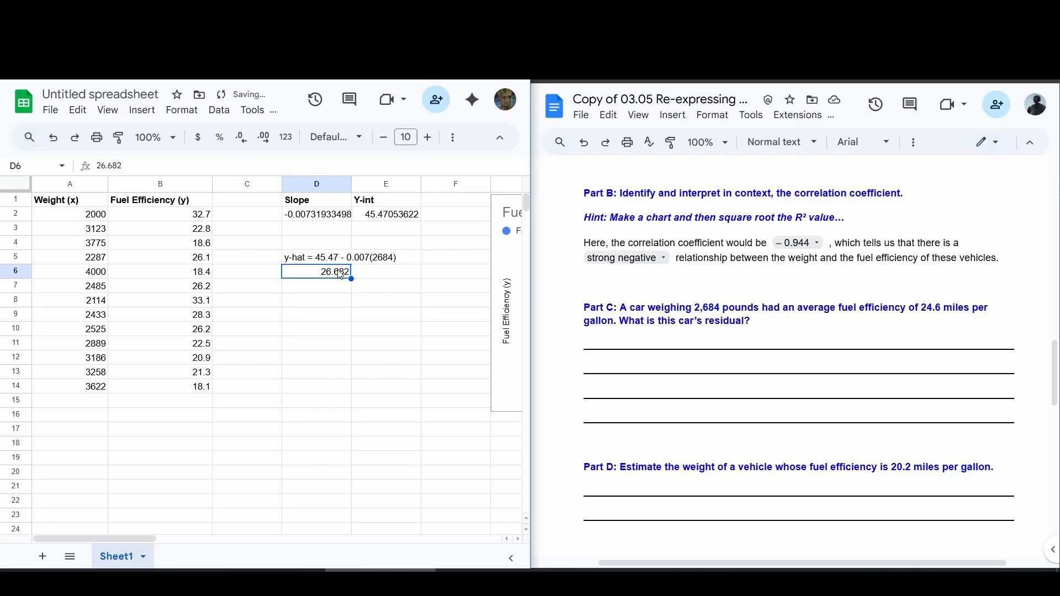
{"action": "key", "text": "ctrl+b"}
{"action": "key", "text": "Down"}
{"action": "key", "text": "Up"}
Step: Write "Answer this in your OWN words!" on the second answer line of Part C in the worksheet
{"action": "left_click_drag", "start_coordinate": [617, 348], "coordinate": [880, 417]}
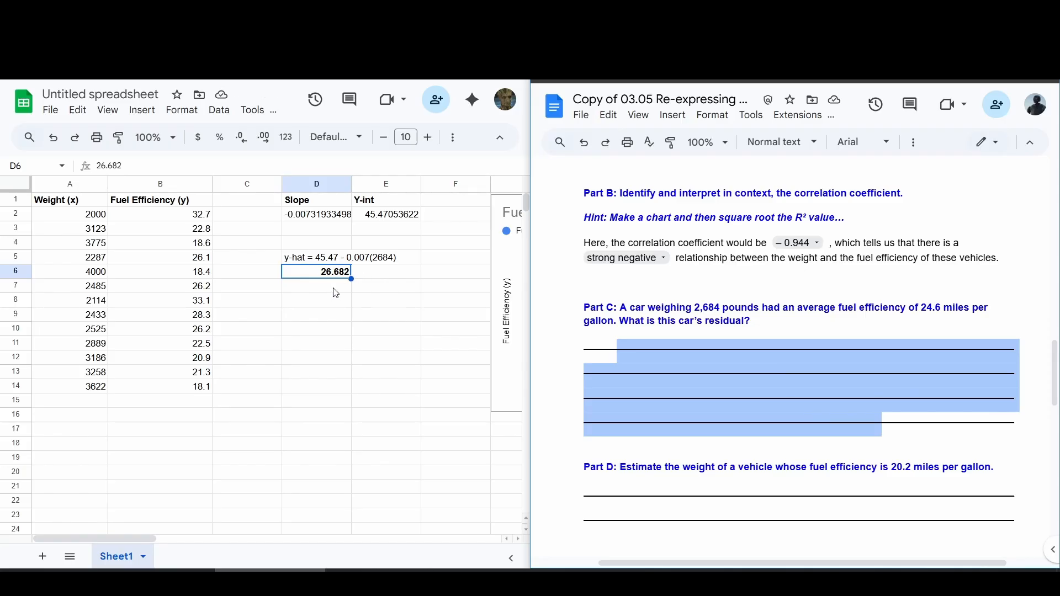
{"action": "left_click", "coordinate": [674, 367]}
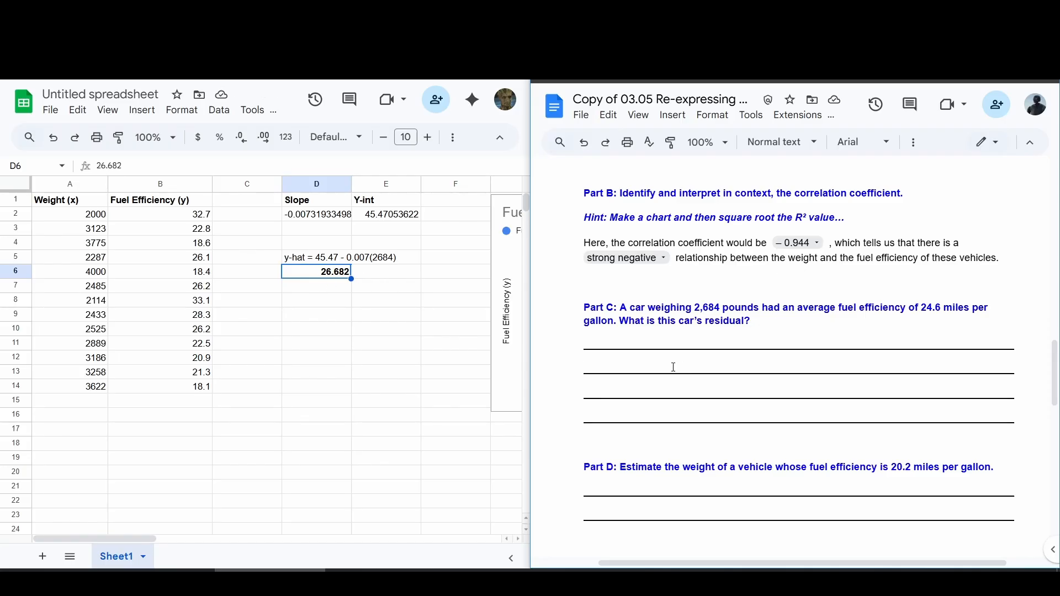
{"action": "type", "text": "Answer thi"}
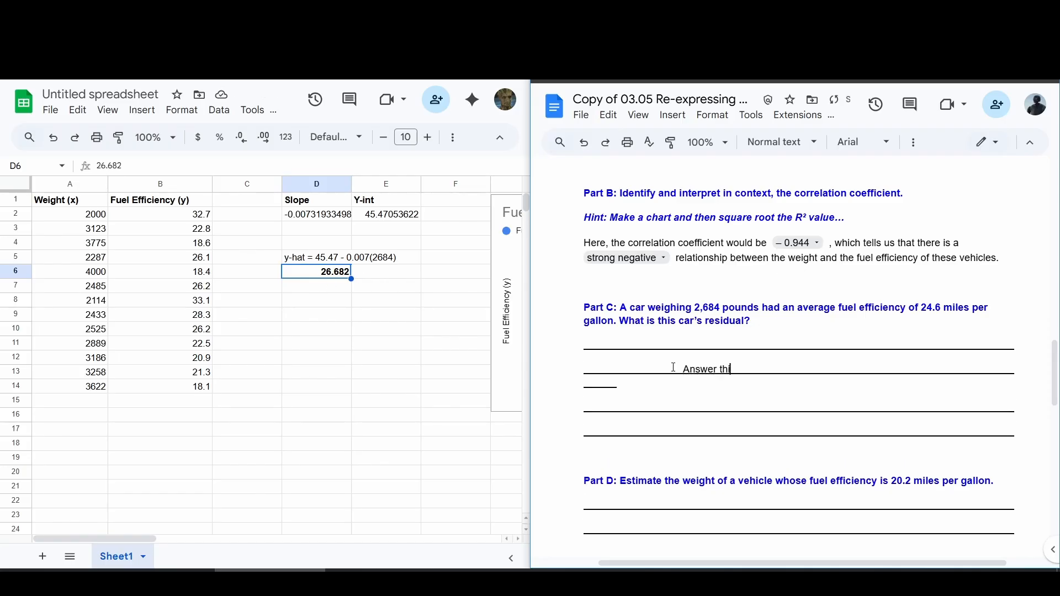
{"action": "type", "text": "s in your OWN"}
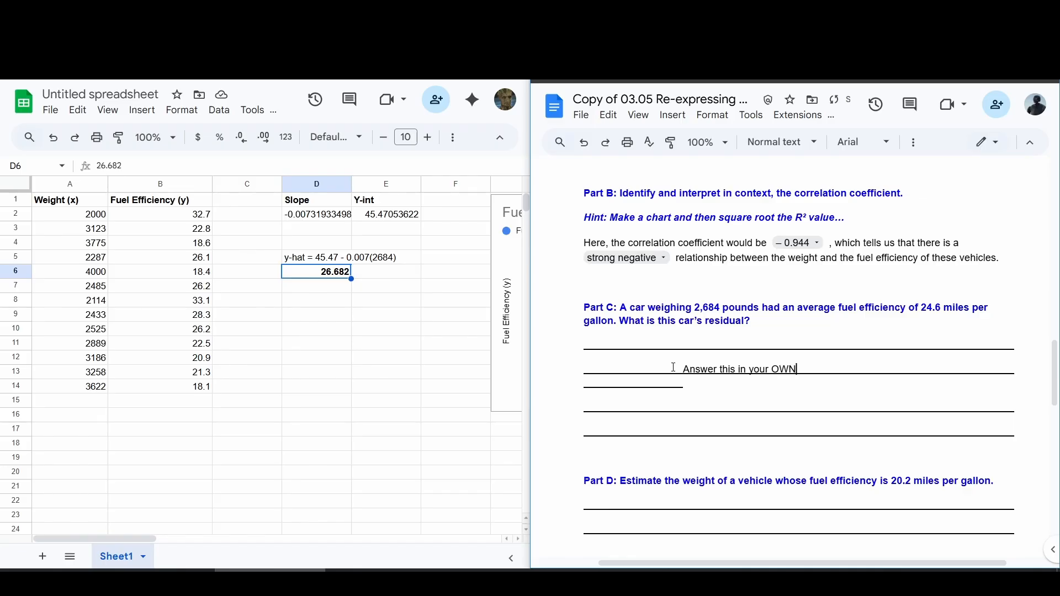
{"action": "type", "text": " words!"}
Step: Work out the Part C residual in D10 through D12 with "actual - predicted", "24.6 - 26.682" and a bold -2.082
{"action": "left_click_drag", "start_coordinate": [619, 321], "coordinate": [755, 320]}
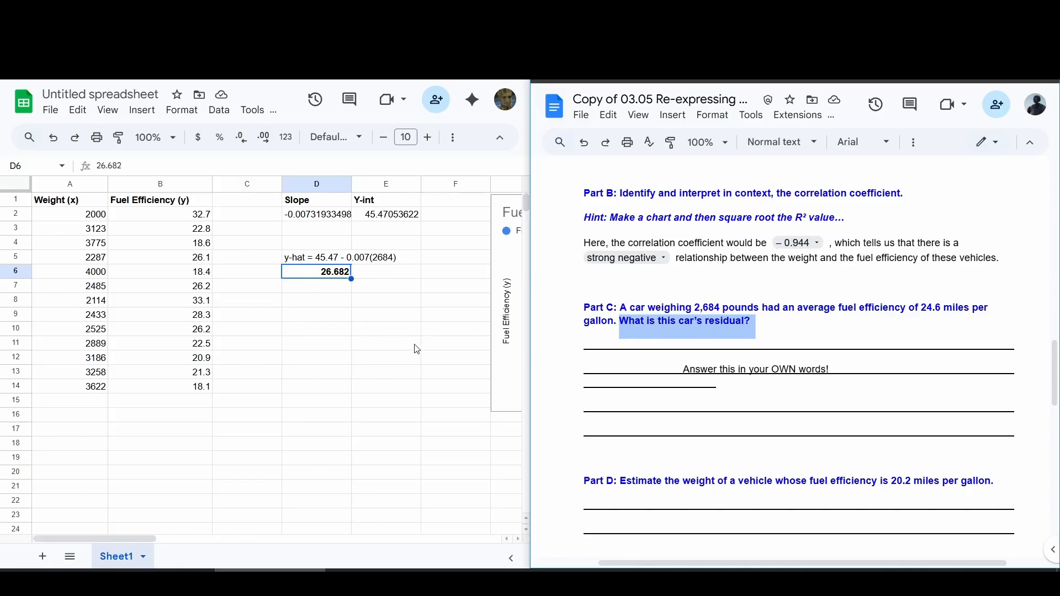
{"action": "left_click", "coordinate": [334, 330]}
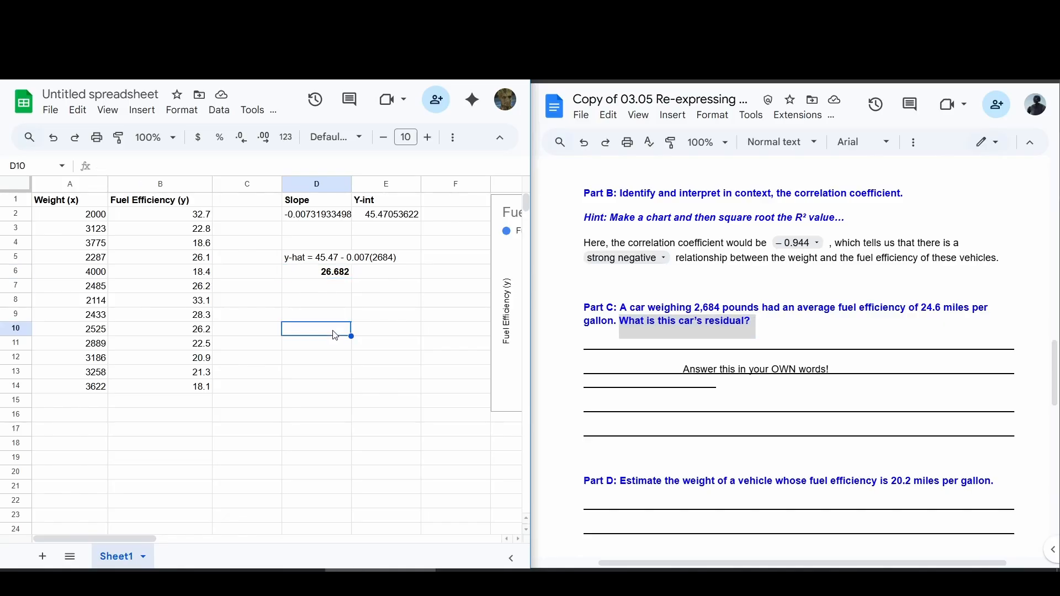
{"action": "type", "text": "actual "}
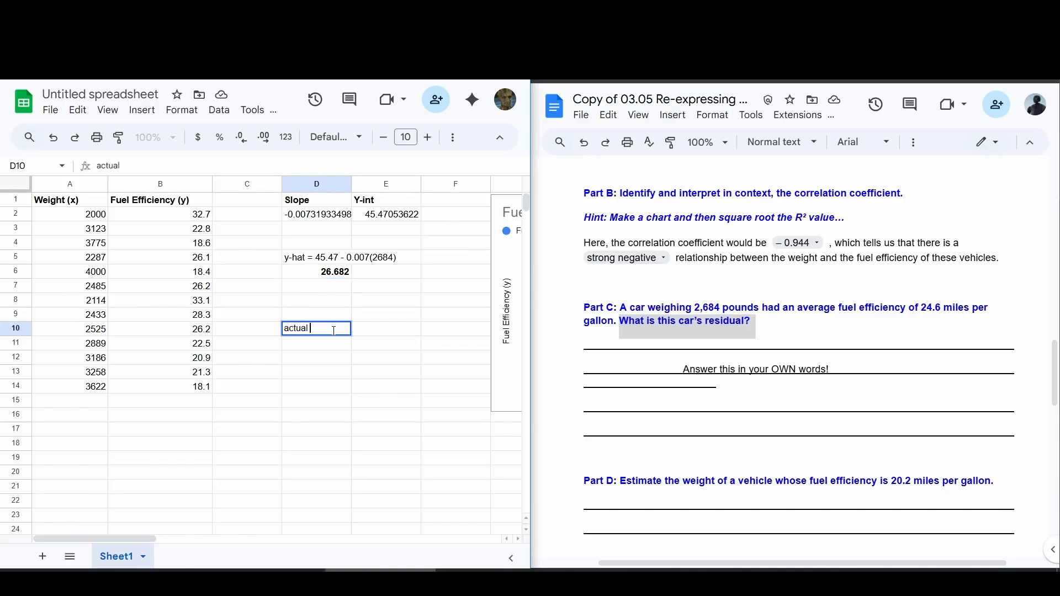
{"action": "type", "text": "- predicted"}
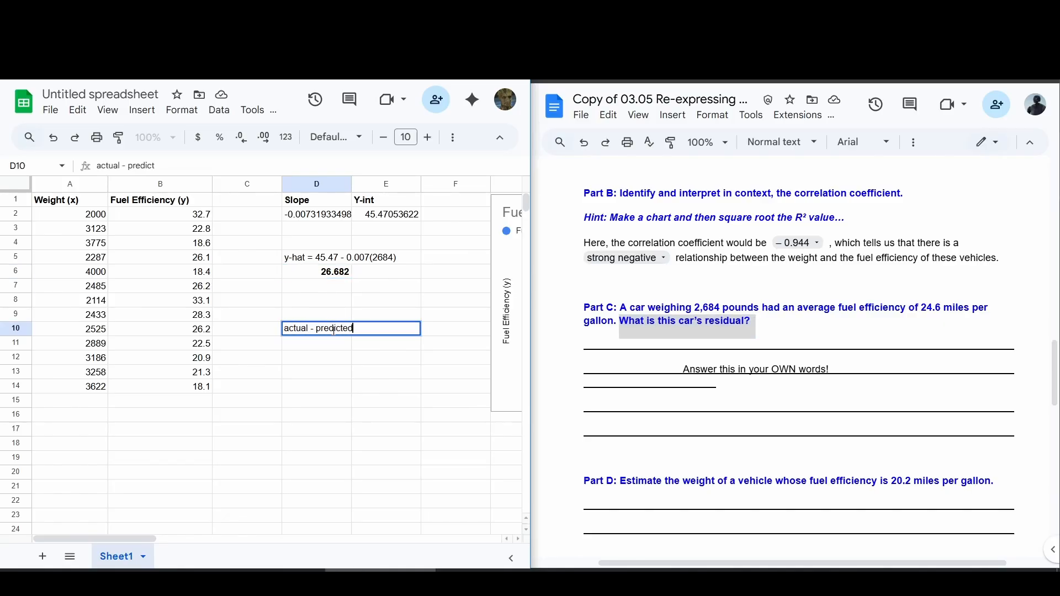
{"action": "key", "text": "Return"}
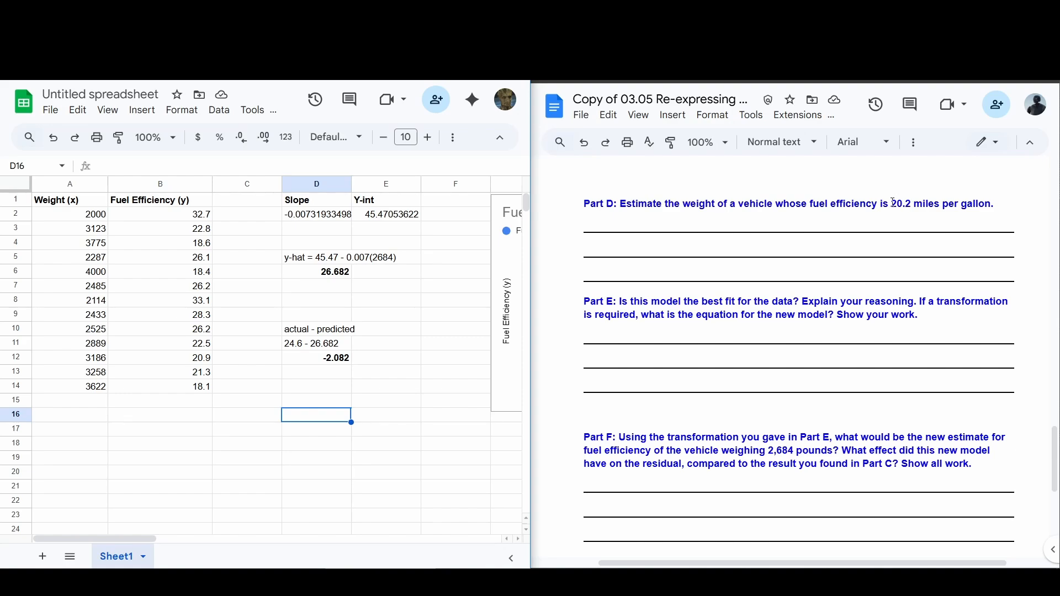
Step: Set up the Part D weight estimate for 20.2 miles per gallon by entering "20.2 = 45.47 - 0.007(weight)" in cell D17
{"action": "left_click_drag", "start_coordinate": [892, 202], "coordinate": [997, 205]}
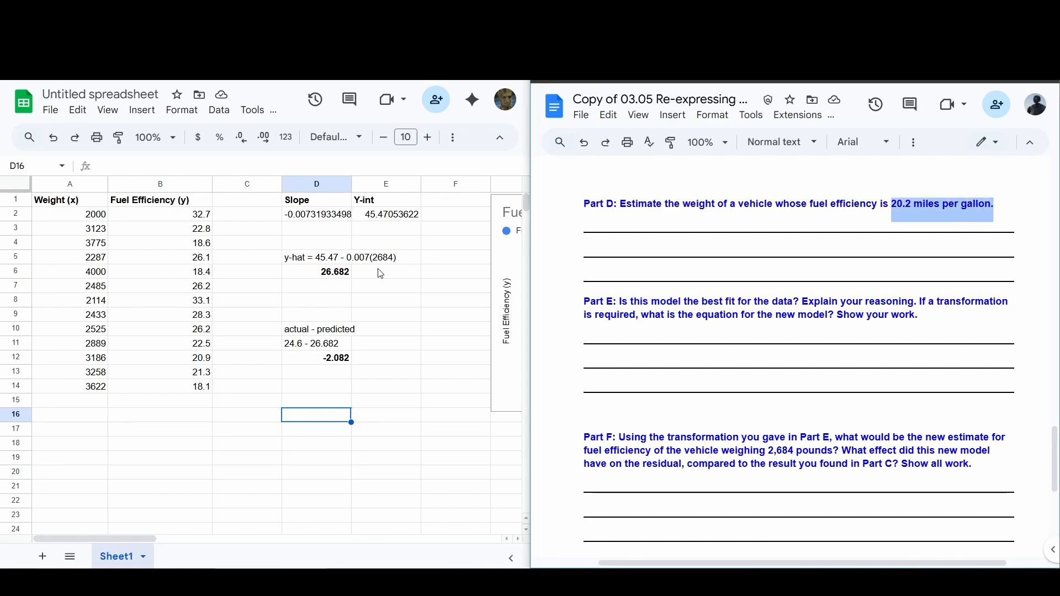
{"action": "left_click", "coordinate": [326, 428]}
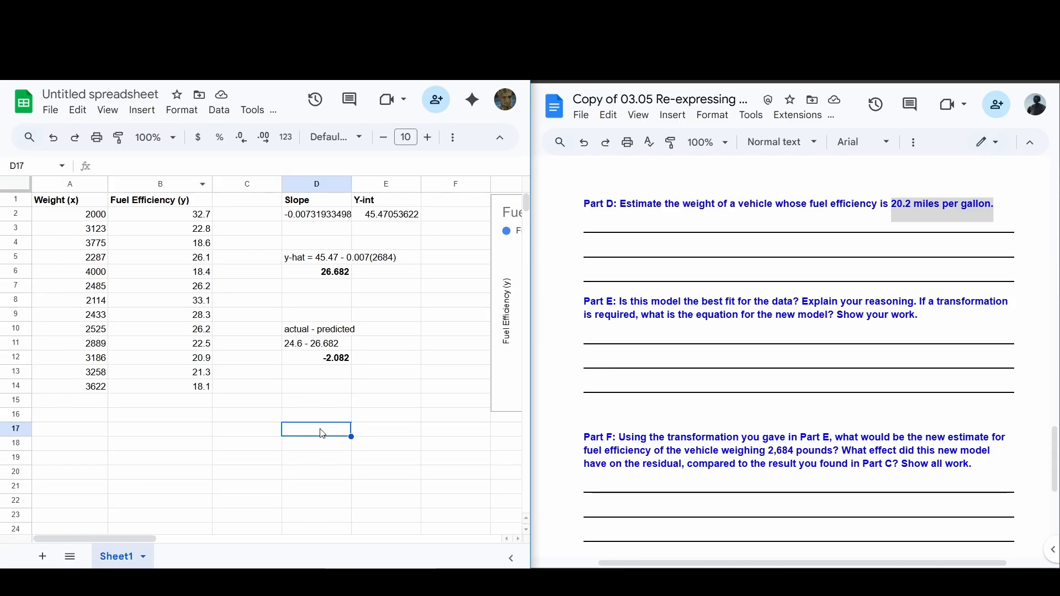
{"action": "left_click", "coordinate": [716, 227]}
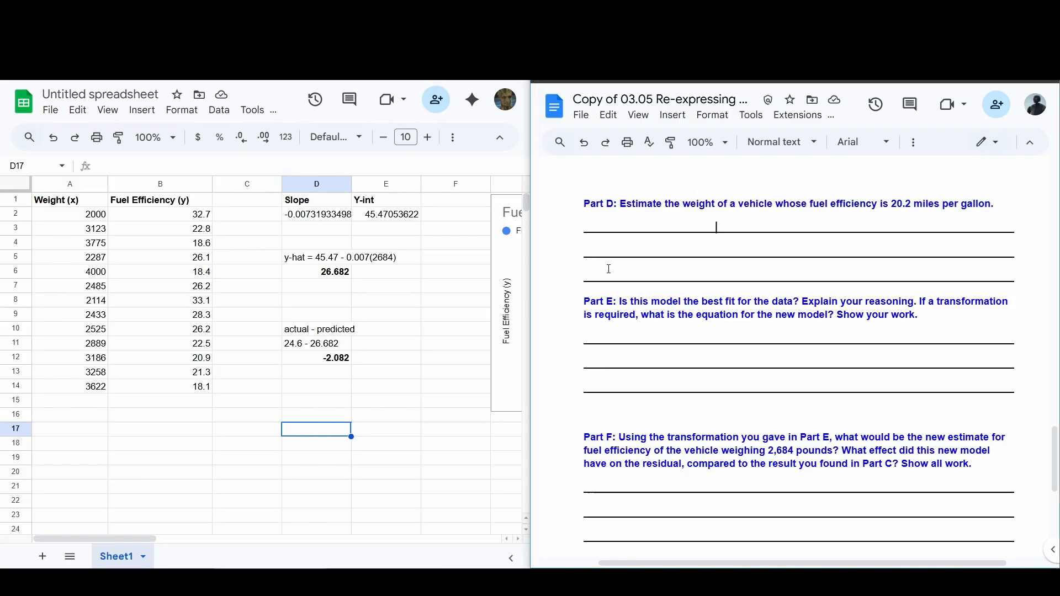
{"action": "left_click", "coordinate": [304, 432]}
{"action": "type", "text": "20"}
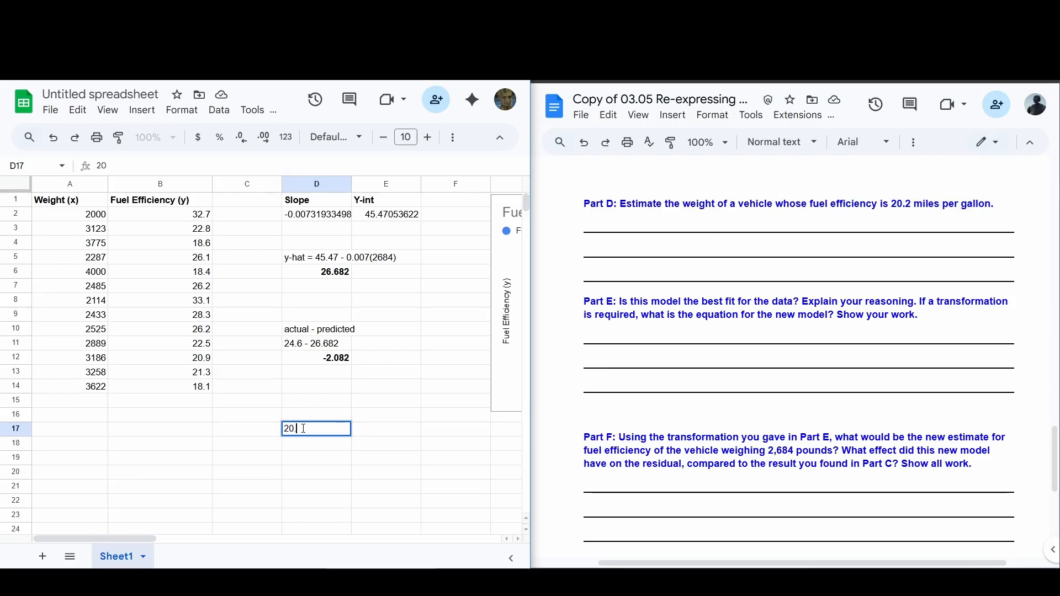
{"action": "type", "text": ".2 = 45.47 - 0.0"}
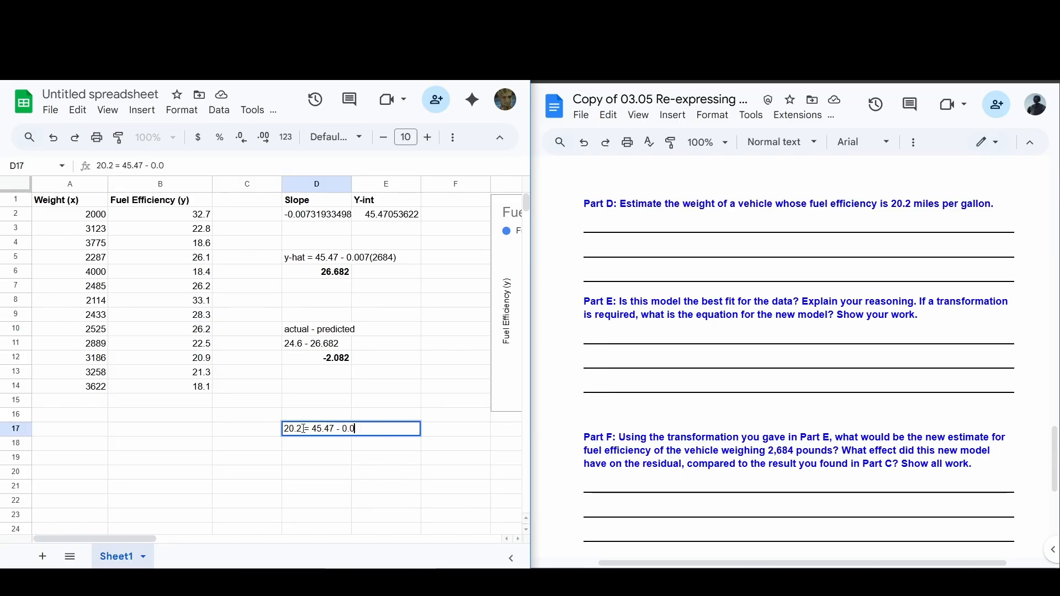
{"action": "type", "text": "07(weight)"}
{"action": "key", "text": "Return"}
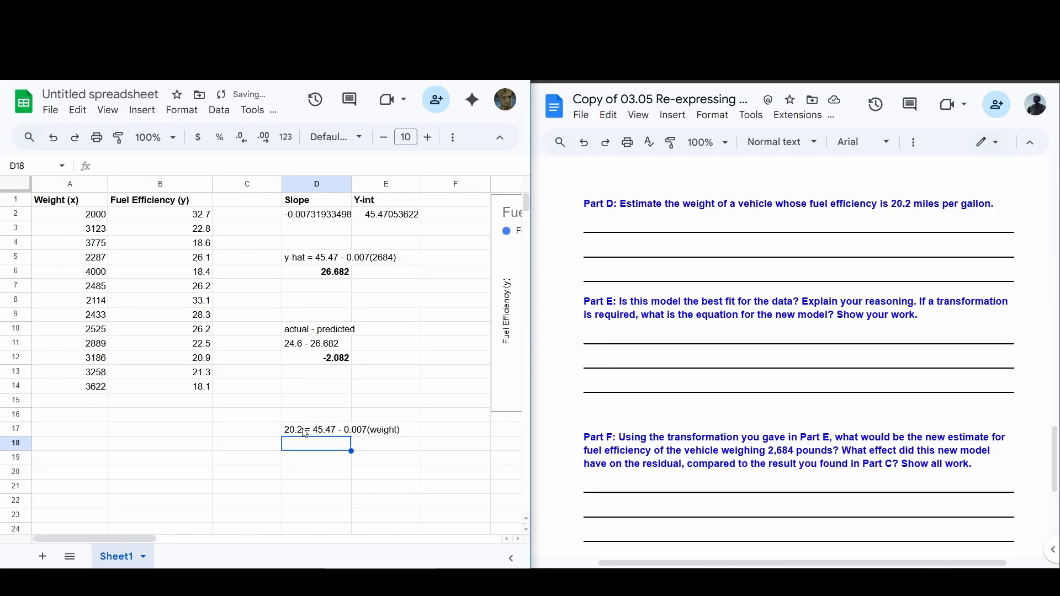
Step: Enter the Part D weight estimate 3610 in cell D18, directly below the equation
{"action": "left_click", "coordinate": [312, 458]}
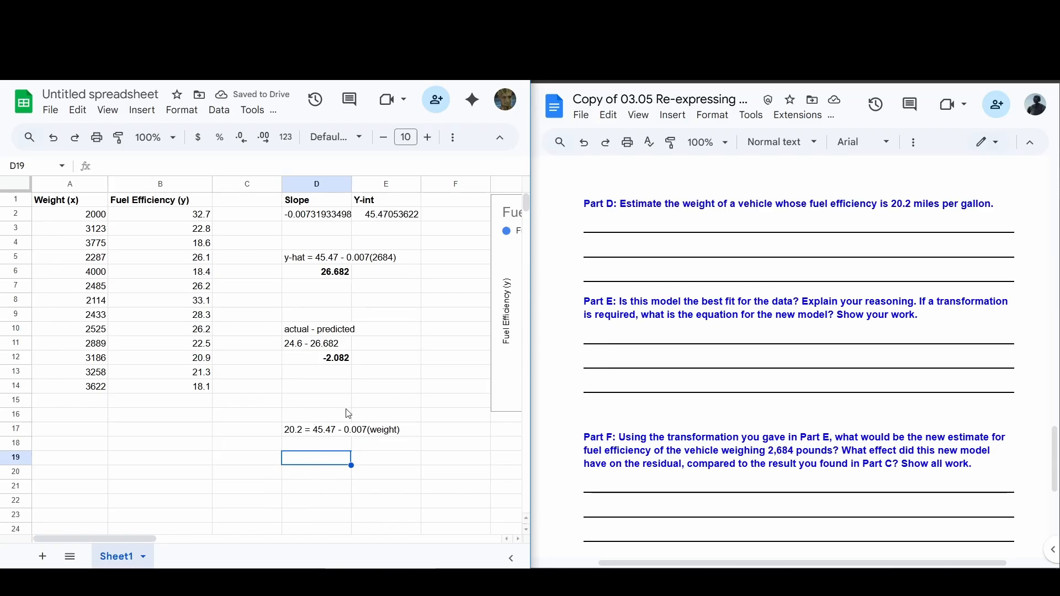
{"action": "left_click", "coordinate": [298, 431]}
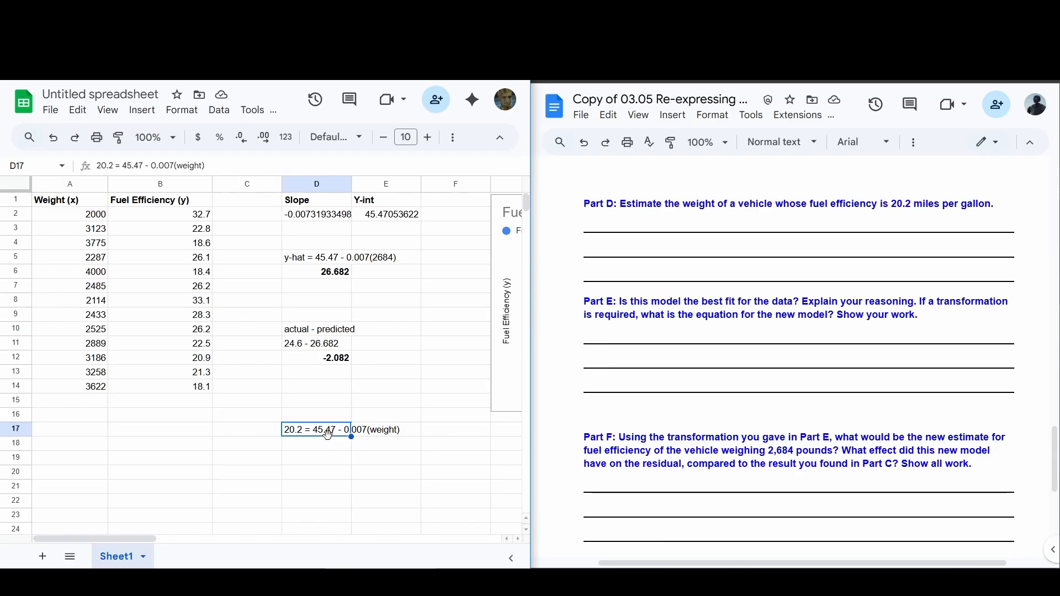
{"action": "left_click", "coordinate": [313, 452]}
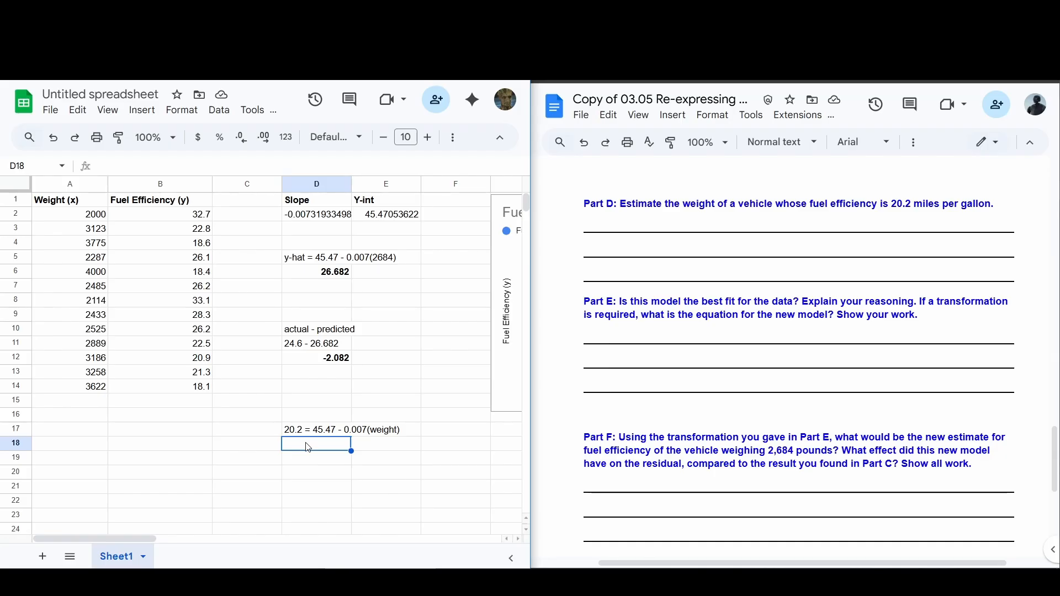
{"action": "type", "text": "361"}
{"action": "key", "text": "Tab"}
{"action": "left_click", "coordinate": [308, 447]}
{"action": "double_click", "coordinate": [308, 446]}
{"action": "type", "text": "0"}
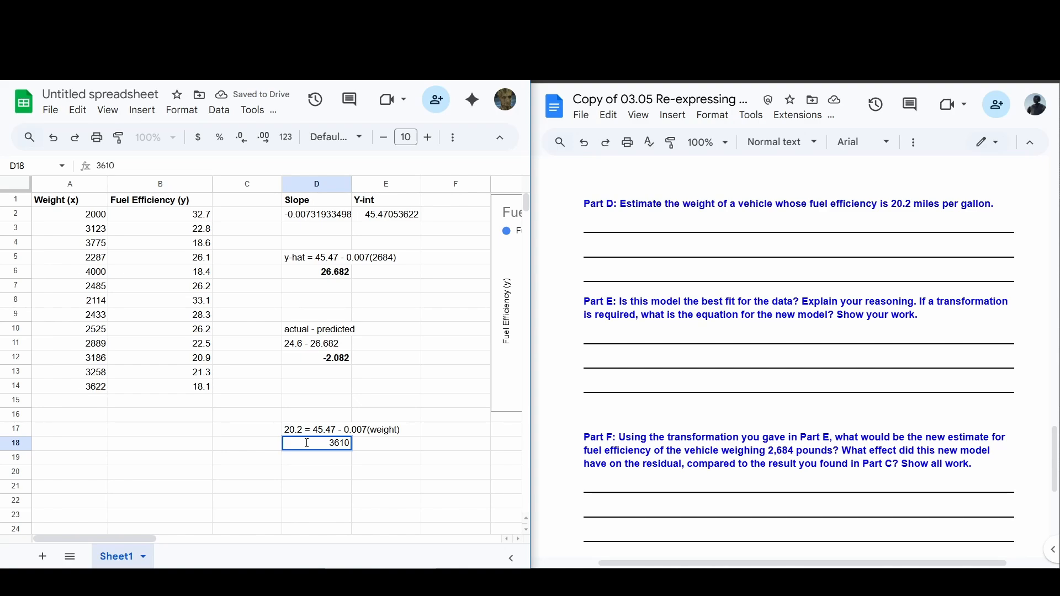
{"action": "key", "text": "Return"}
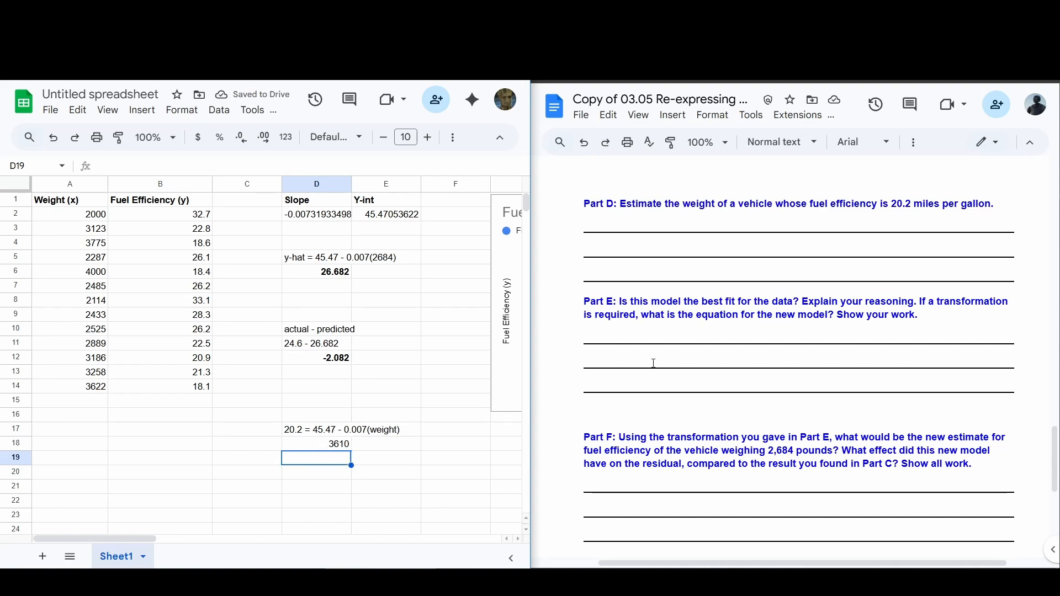
Step: Write "Answer that in your own words" on Part D's second answer line in the worksheet and make the weight estimate in D18 bold
{"action": "left_click", "coordinate": [655, 254]}
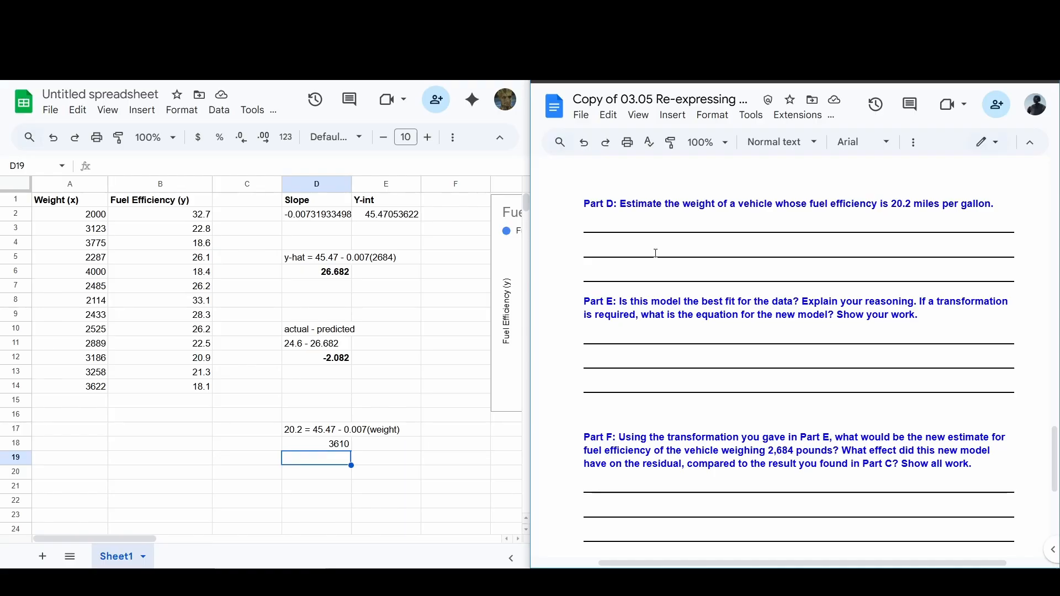
{"action": "type", "text": "Answer th"}
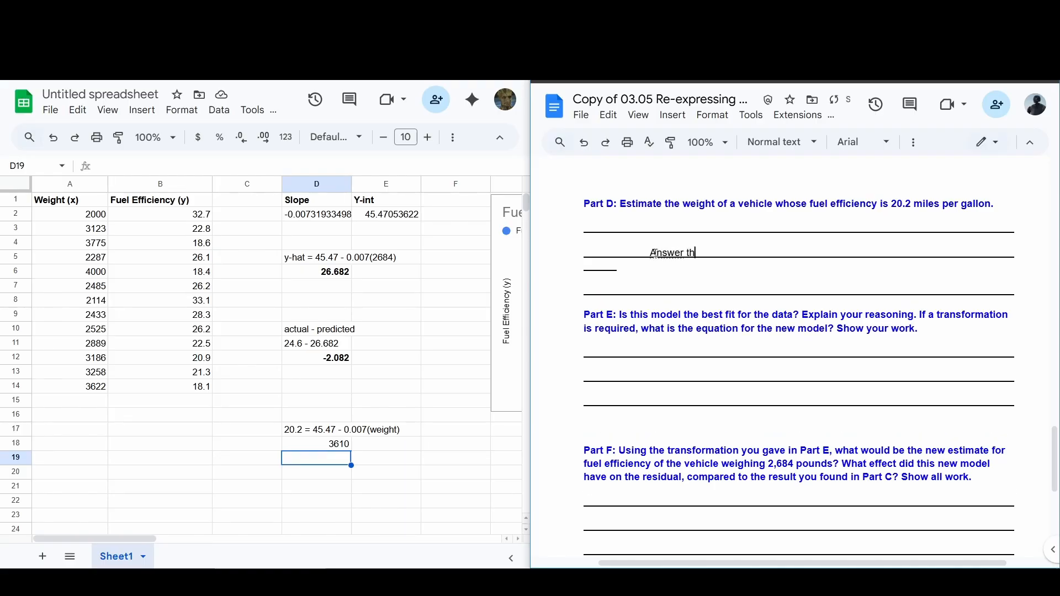
{"action": "type", "text": "at in your own words"}
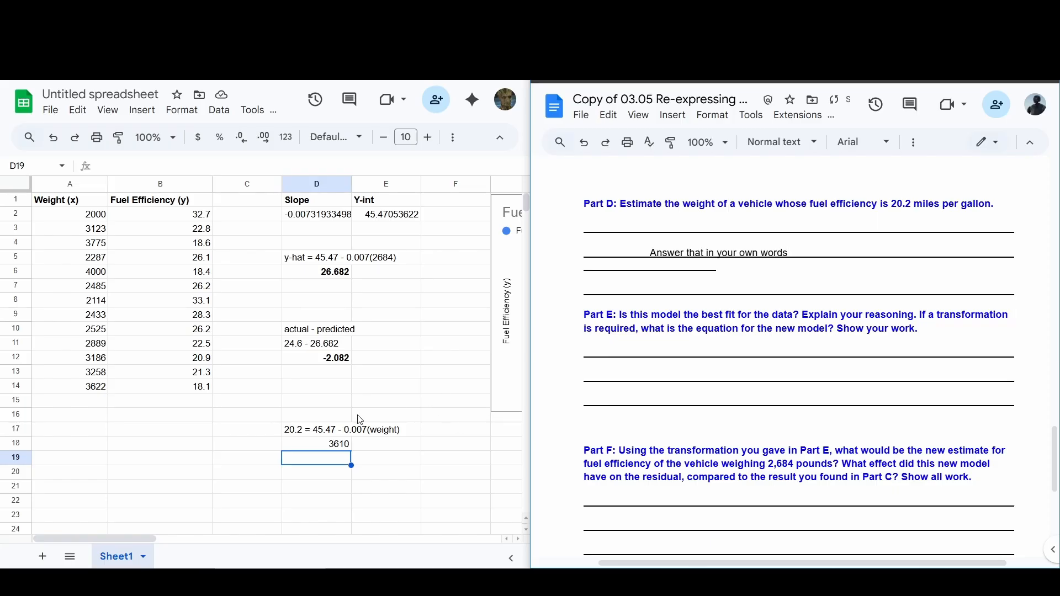
{"action": "left_click", "coordinate": [333, 448]}
{"action": "key", "text": "ctrl+b"}
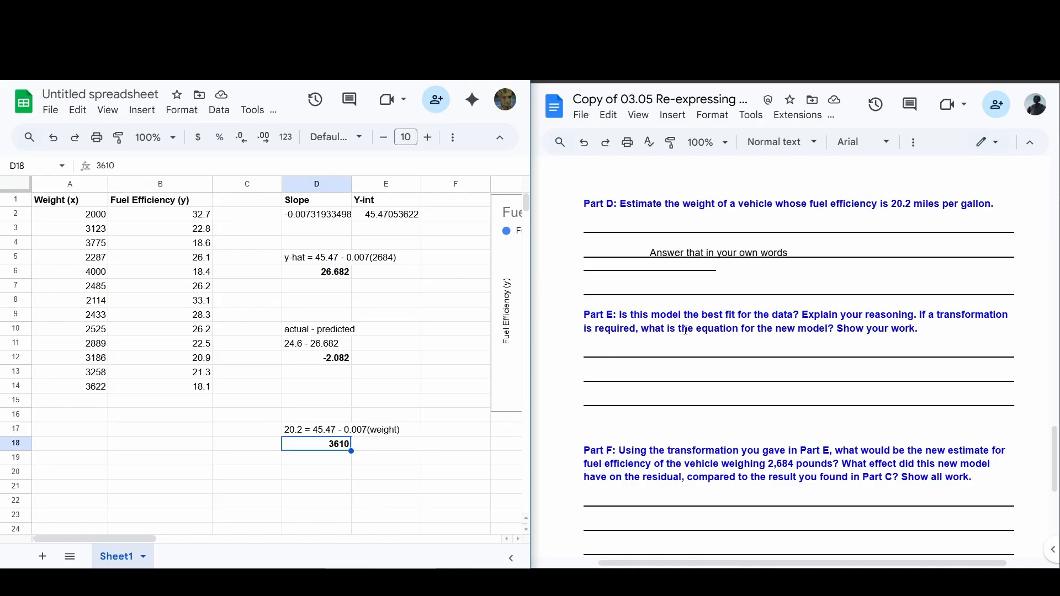
Step: Read the Part E question, enlarge both windows to full size and examine the scatter chart with its trendline in the spreadsheet
{"action": "left_click_drag", "start_coordinate": [684, 330], "coordinate": [838, 340]}
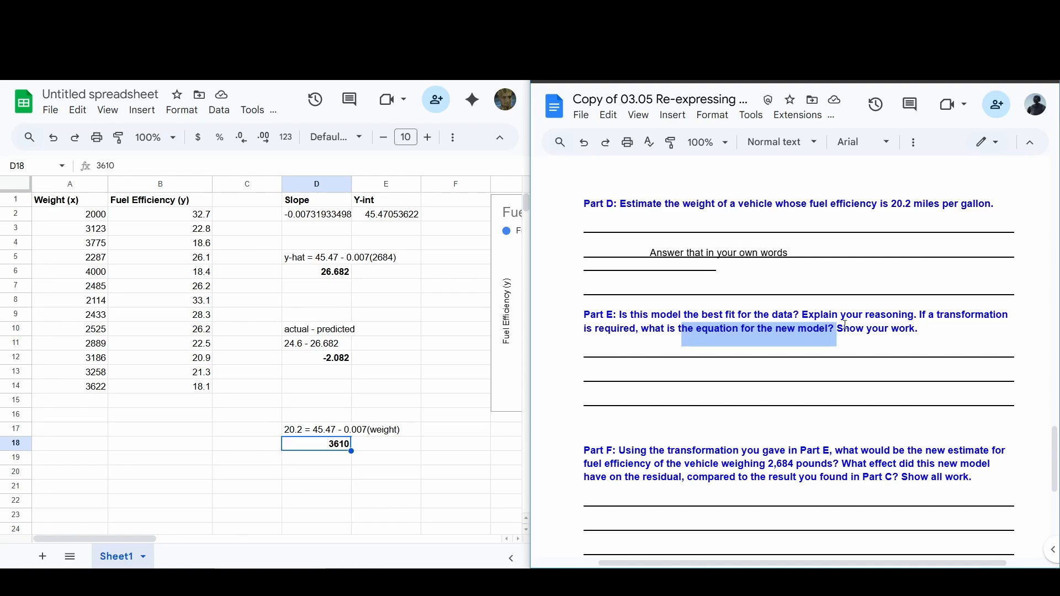
{"action": "left_click", "coordinate": [845, 325]}
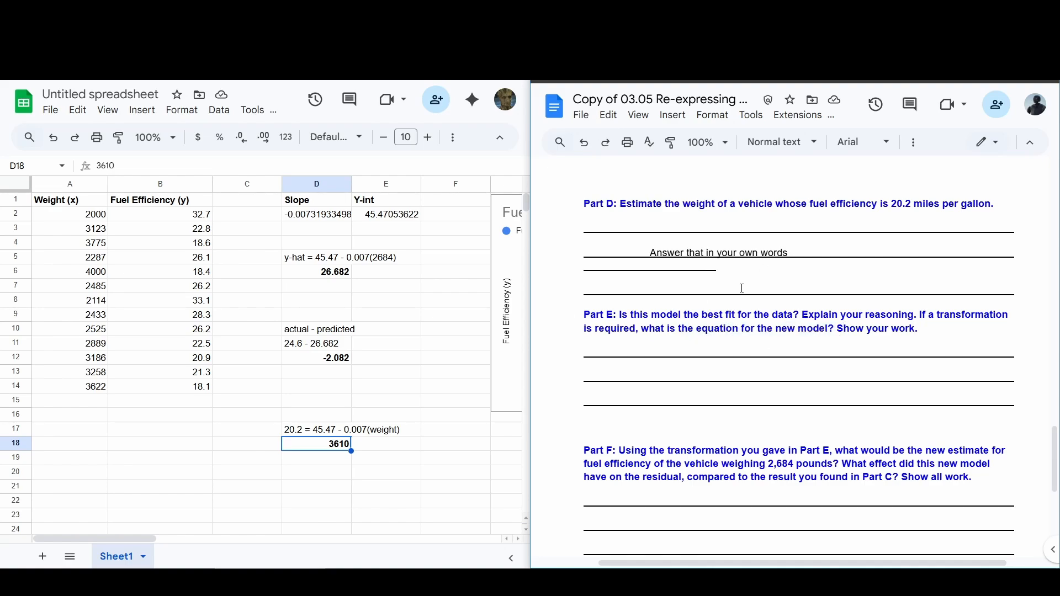
{"action": "left_click", "coordinate": [883, 67]}
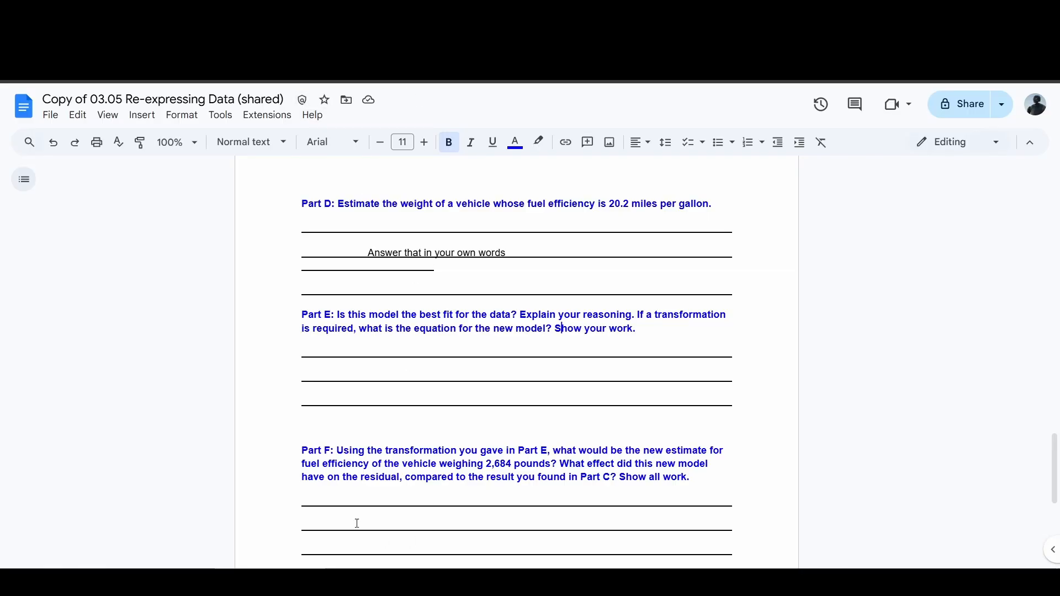
{"action": "left_click", "coordinate": [358, 581]}
{"action": "key", "text": "super+Up"}
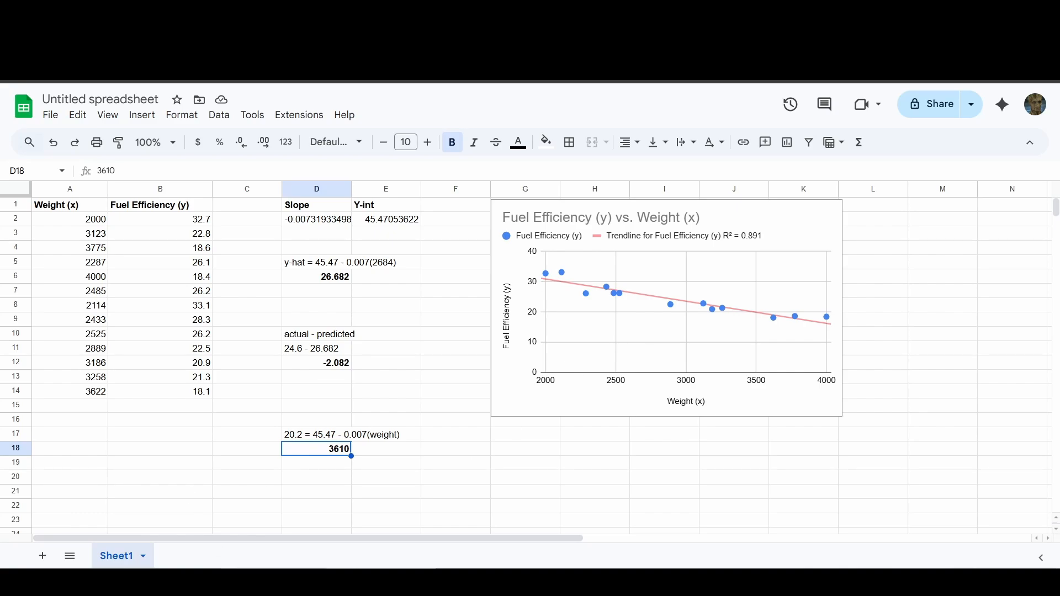
Step: Switch back to the worksheet in Google Docs and write "Hint: no, not the best model" on Part E's first answer line
{"action": "left_click", "coordinate": [223, 583]}
{"action": "left_click", "coordinate": [374, 351]}
{"action": "type", "text": "Hint: "}
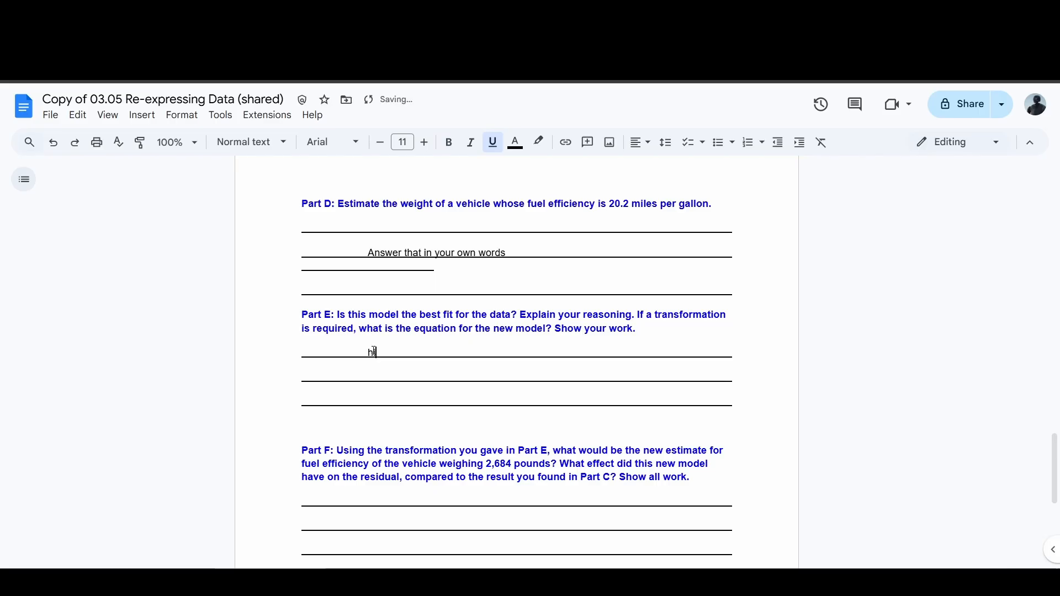
{"action": "type", "text": "no"}
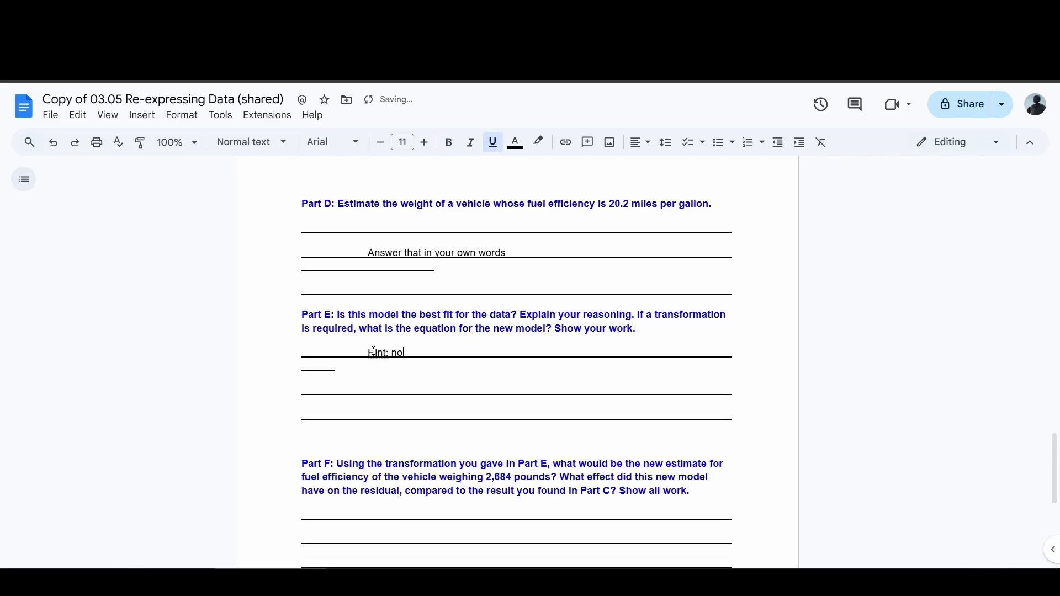
{"action": "type", "text": "."}
{"action": "key", "text": "BackSpace"}
{"action": "type", "text": ", not the best model"}
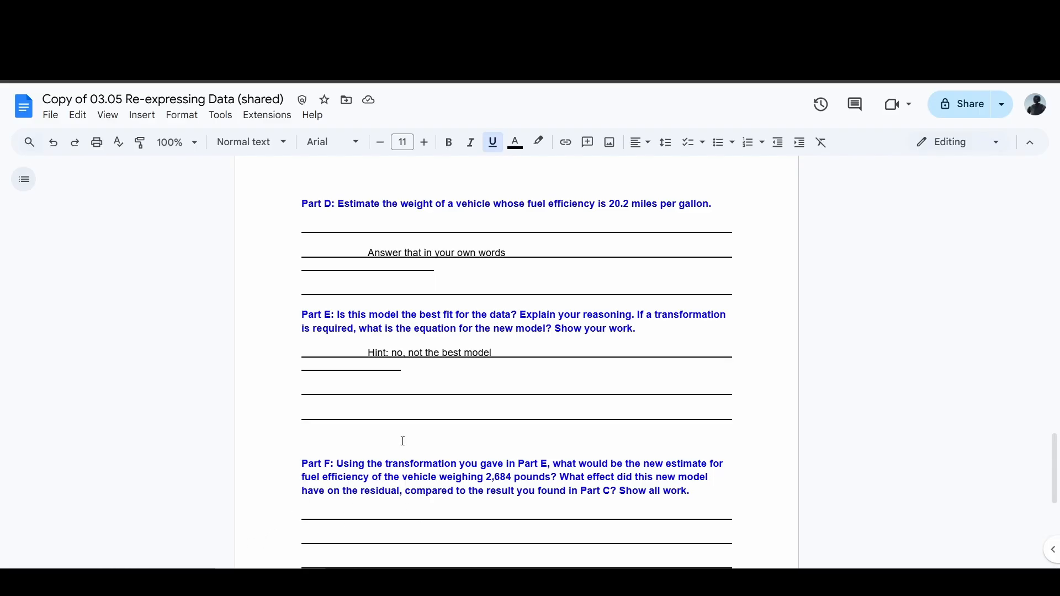
Step: Write "Hint: exponential model" on the second answer line of Part E
{"action": "left_click", "coordinate": [369, 390]}
{"action": "type", "text": "Hint: expon"}
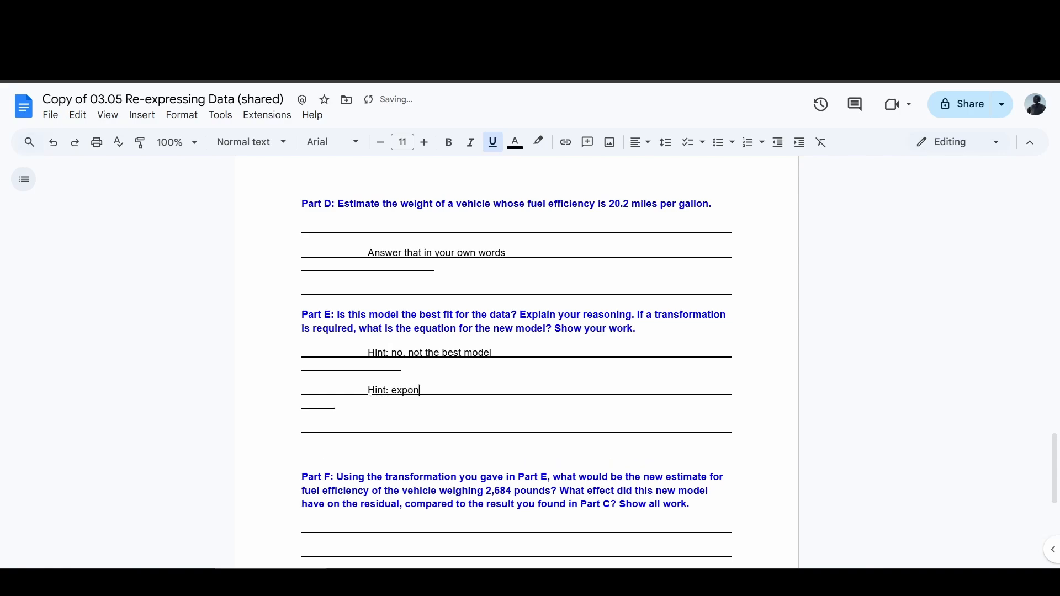
{"action": "type", "text": "ential model"}
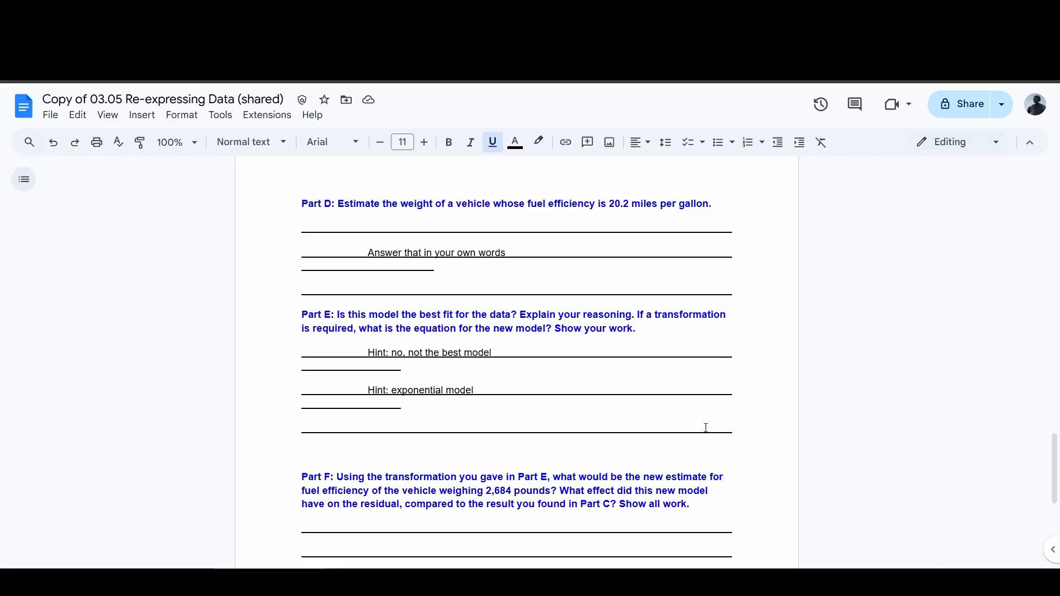
Step: Write "Answer in your OWN words!" on the third answer line of Part E
{"action": "left_click", "coordinate": [395, 430]}
{"action": "type", "text": "Answer in y"}
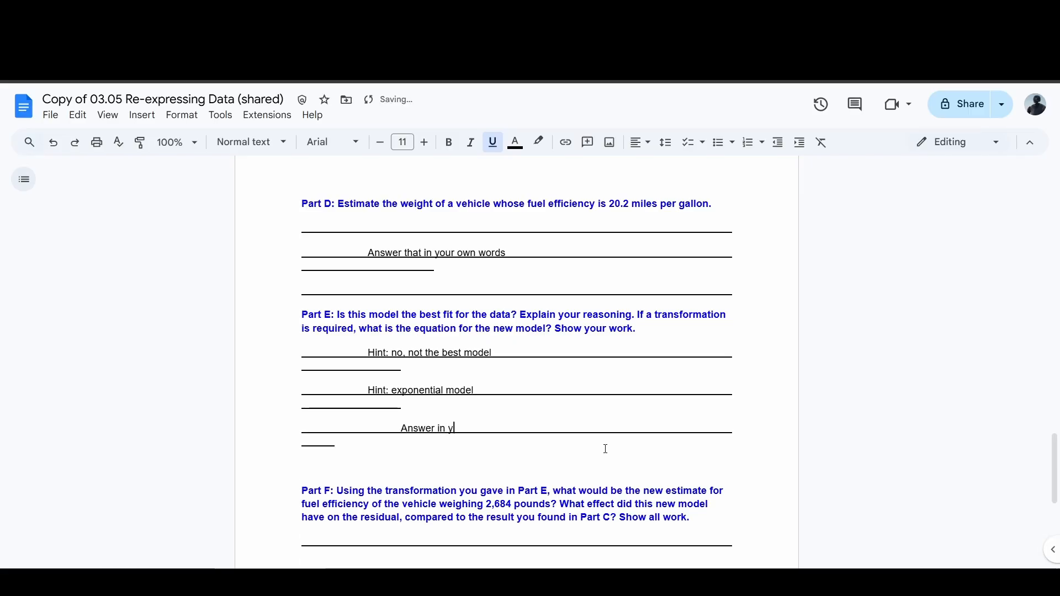
{"action": "type", "text": "our OWN words!"}
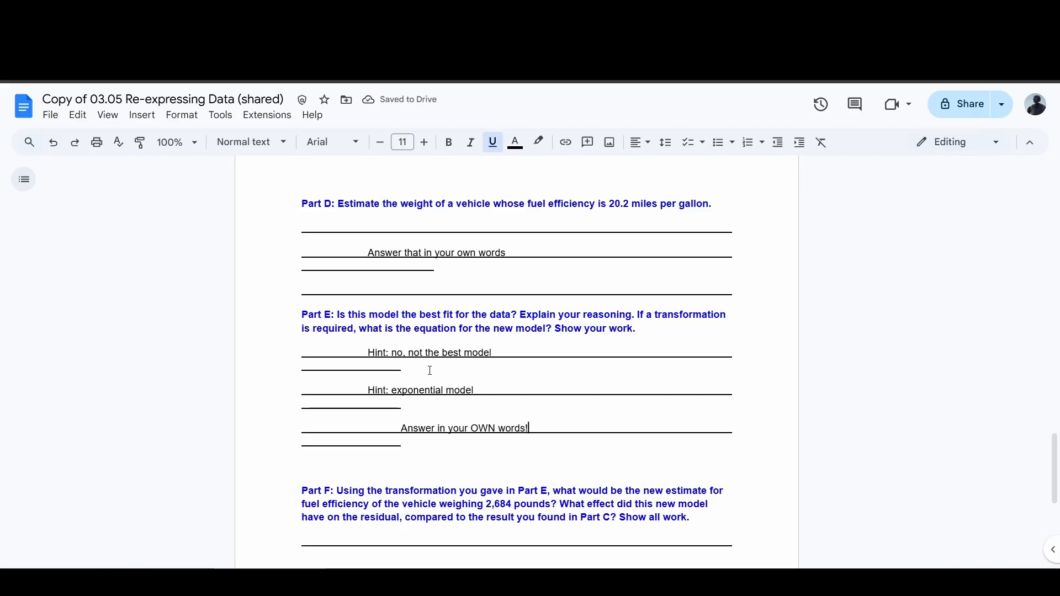
Step: Review the Part F question together with the exponential model hint in Part E and the residual question in Part C
{"action": "scroll", "coordinate": [418, 396], "scroll_direction": "down", "scroll_amount": 4}
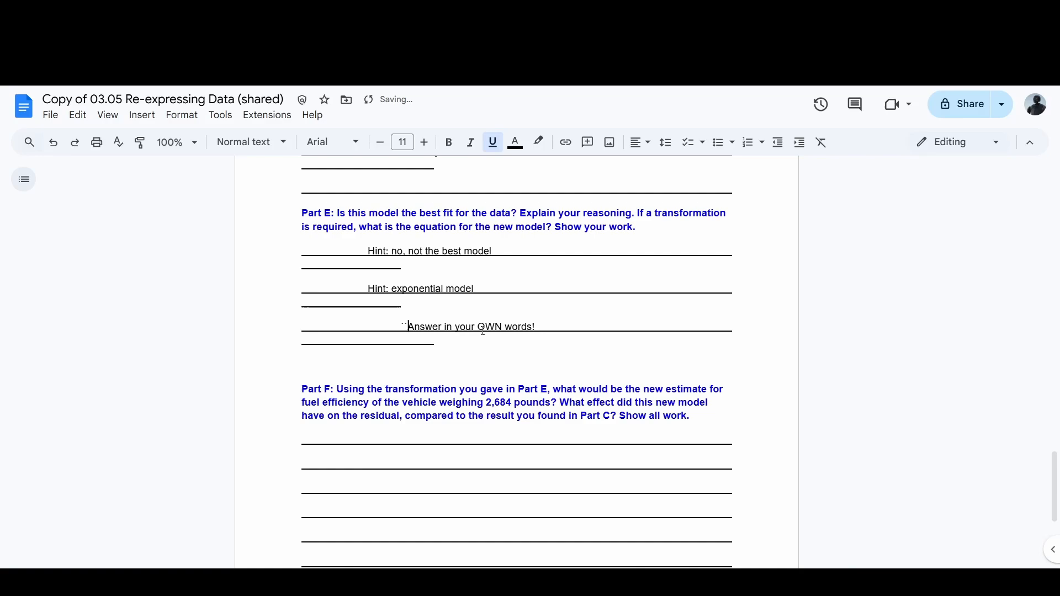
{"action": "scroll", "coordinate": [482, 330], "scroll_direction": "down", "scroll_amount": 4}
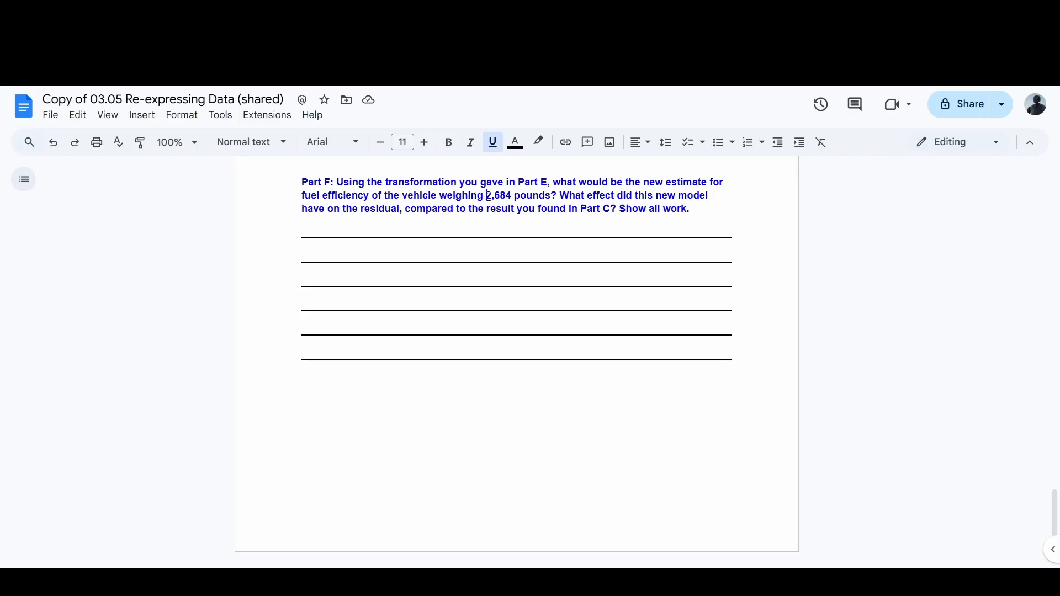
{"action": "left_click_drag", "start_coordinate": [486, 195], "coordinate": [551, 197]}
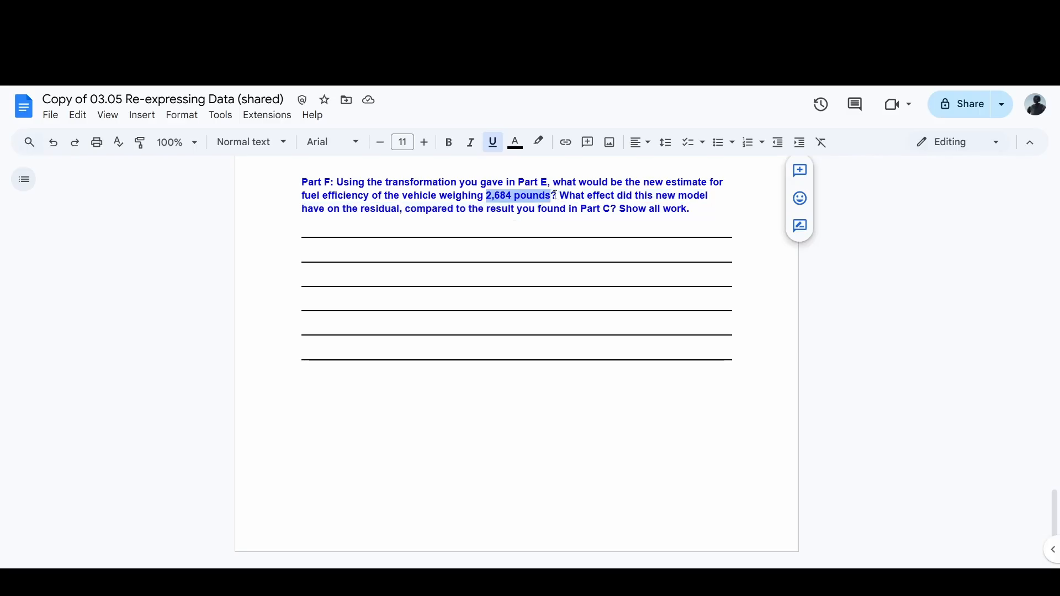
{"action": "left_click", "coordinate": [453, 188]}
{"action": "scroll", "coordinate": [454, 188], "scroll_direction": "up", "scroll_amount": 5}
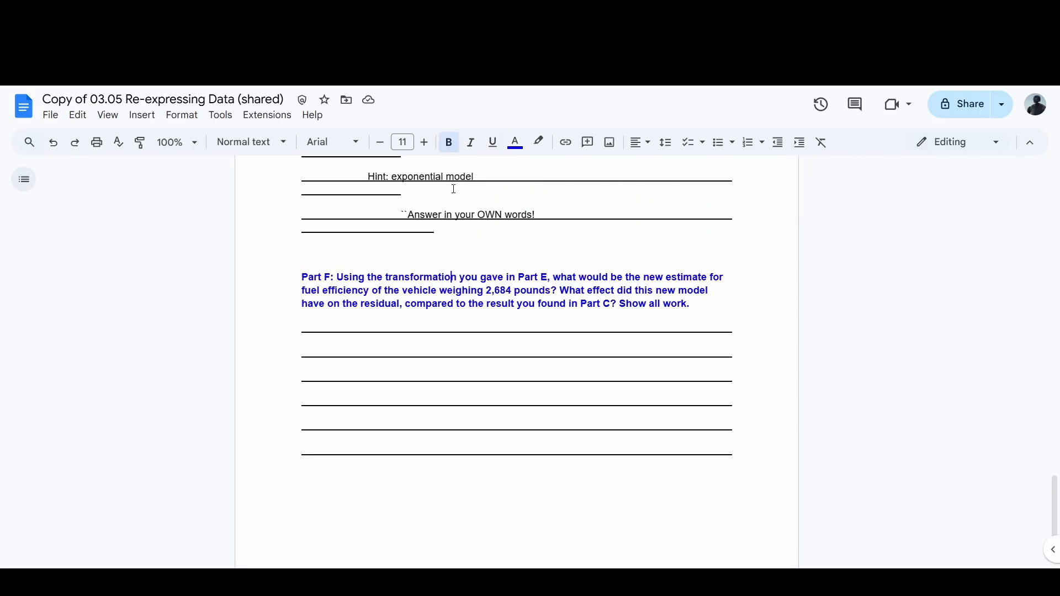
{"action": "scroll", "coordinate": [388, 288], "scroll_direction": "down", "scroll_amount": 1}
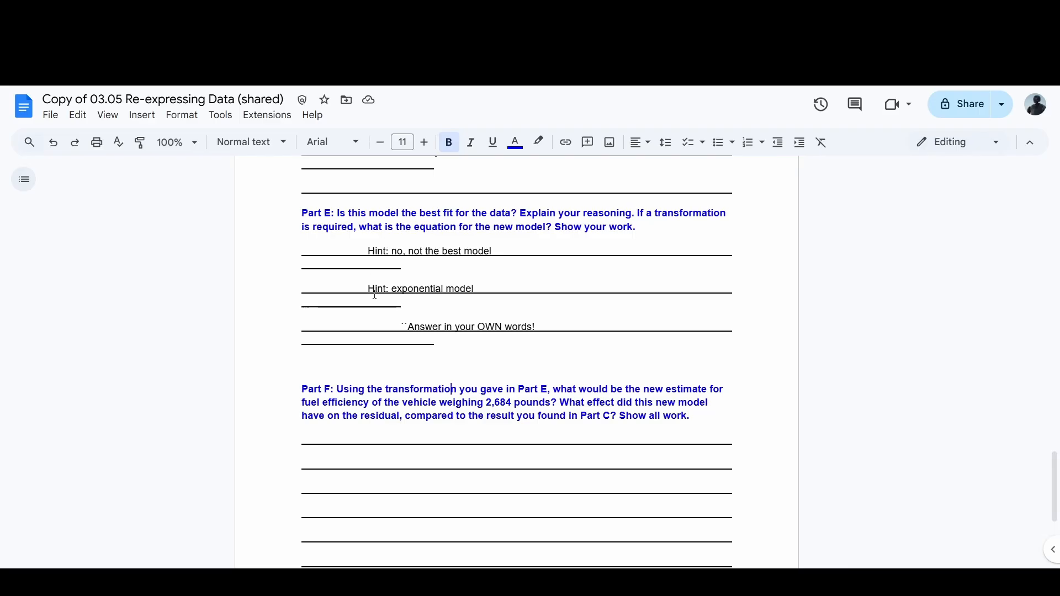
{"action": "left_click_drag", "start_coordinate": [368, 288], "coordinate": [475, 294]}
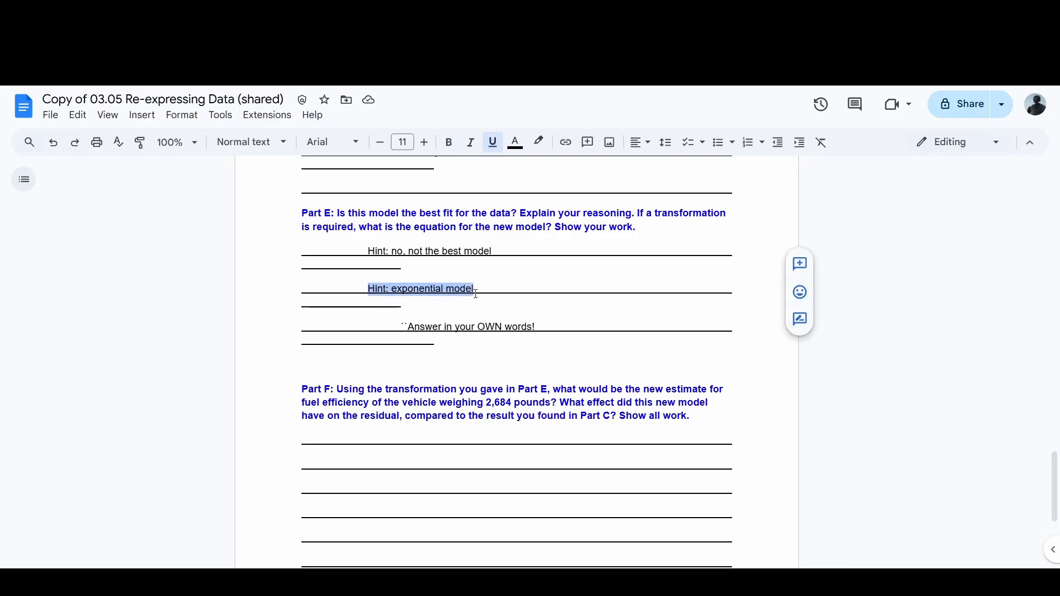
{"action": "left_click", "coordinate": [479, 284]}
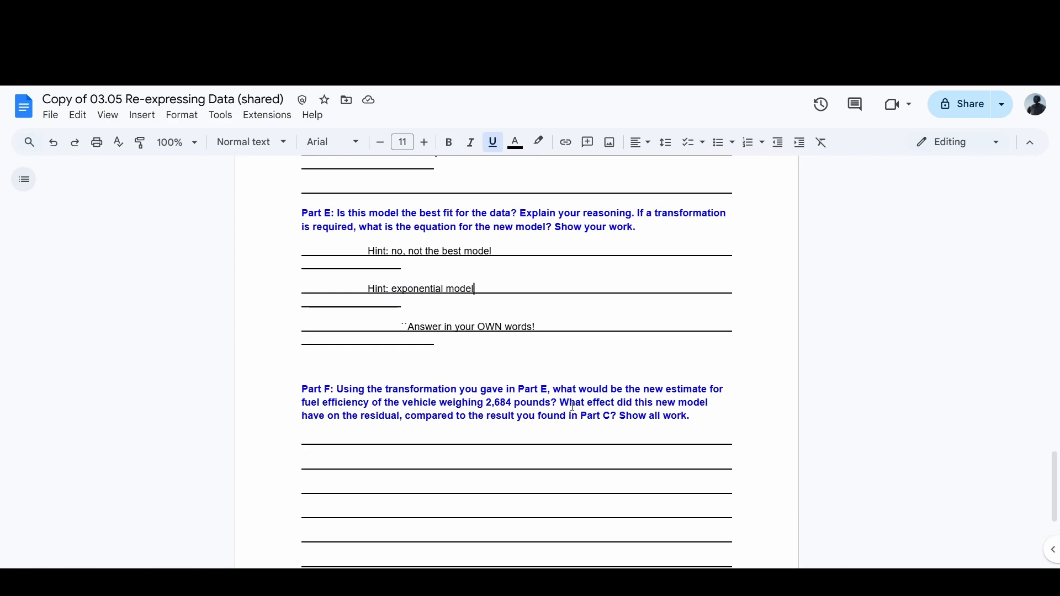
{"action": "scroll", "coordinate": [571, 404], "scroll_direction": "down", "scroll_amount": 3}
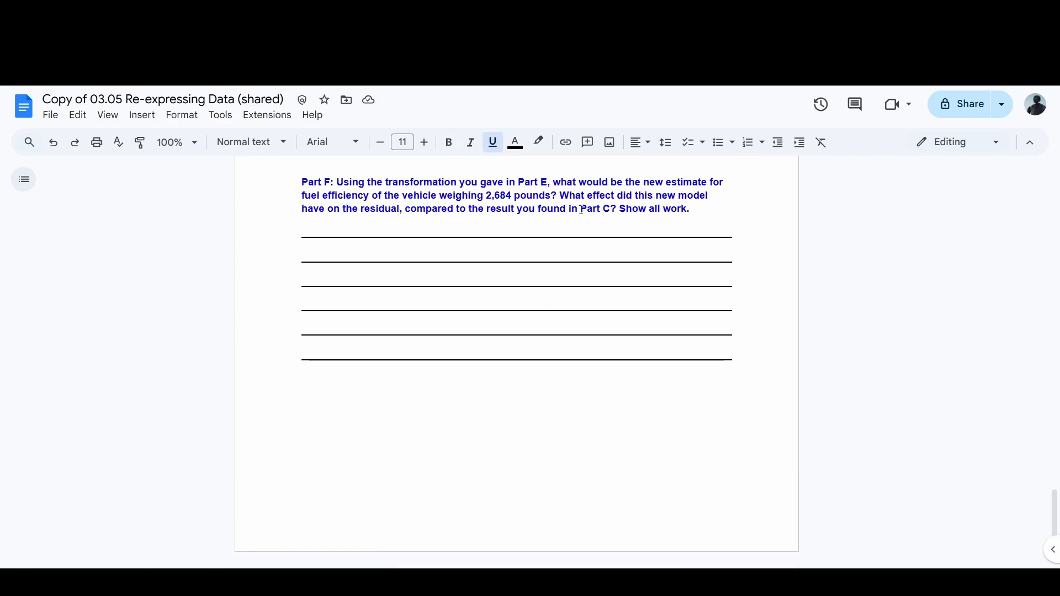
{"action": "left_click_drag", "start_coordinate": [581, 209], "coordinate": [610, 210]}
{"action": "scroll", "coordinate": [618, 226], "scroll_direction": "up", "scroll_amount": 6}
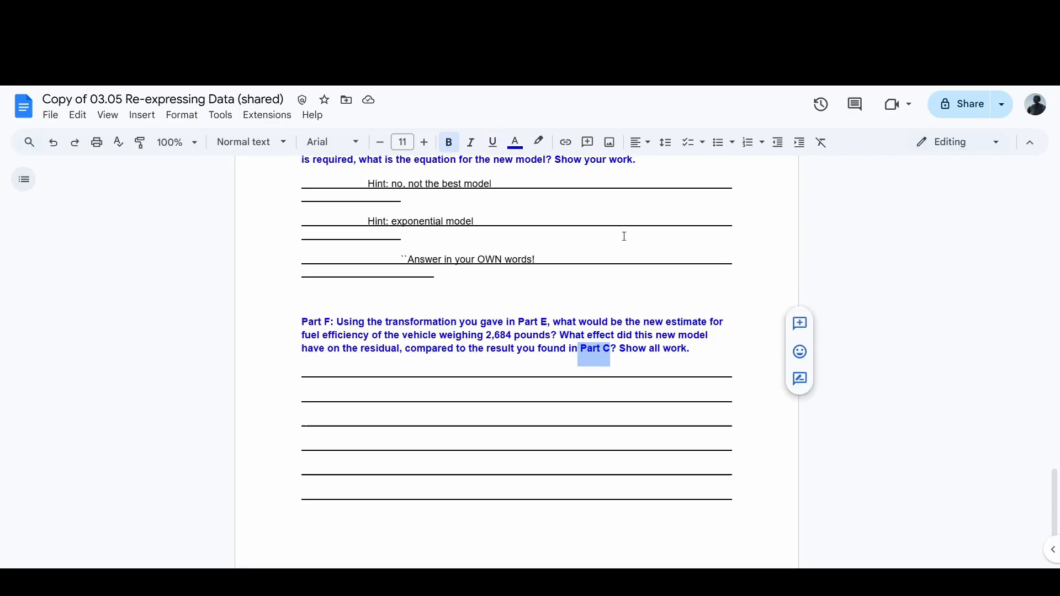
{"action": "scroll", "coordinate": [624, 237], "scroll_direction": "up", "scroll_amount": 10}
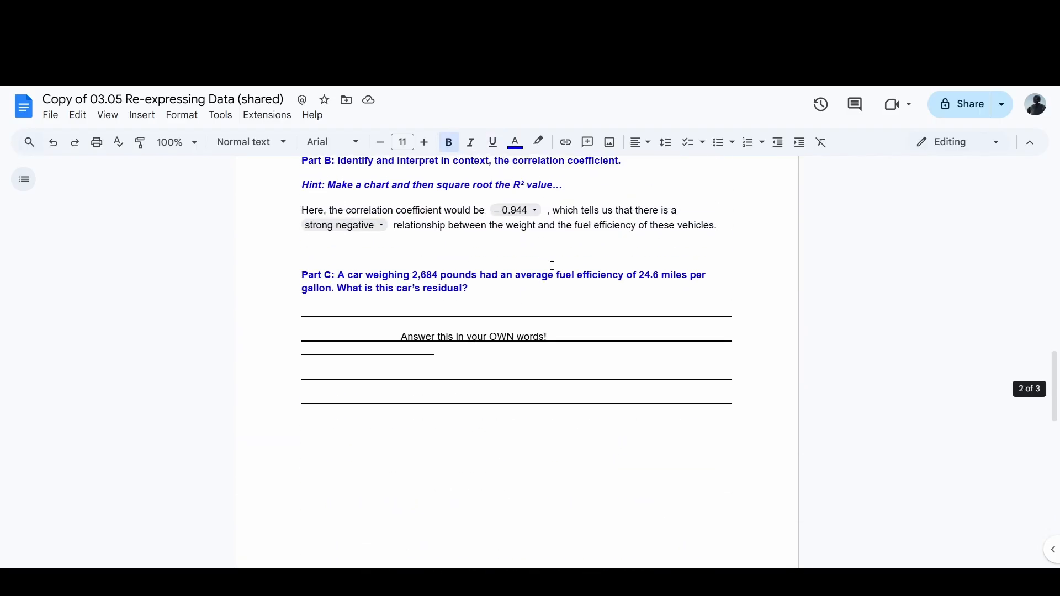
{"action": "left_click_drag", "start_coordinate": [306, 270], "coordinate": [760, 401]}
{"action": "scroll", "coordinate": [760, 401], "scroll_direction": "down", "scroll_amount": 12}
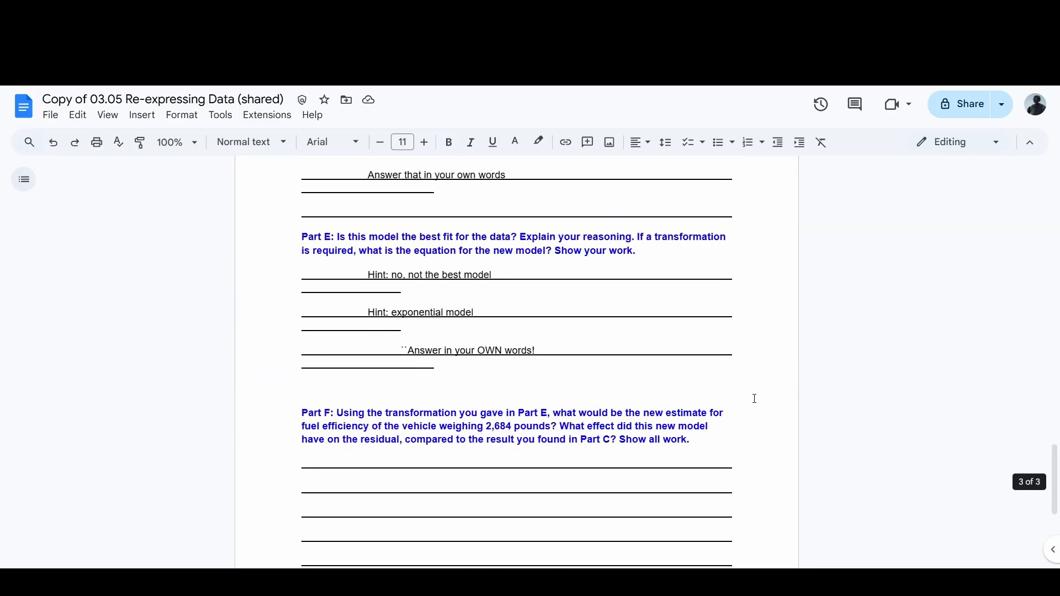
{"action": "scroll", "coordinate": [755, 395], "scroll_direction": "down", "scroll_amount": 2}
{"action": "scroll", "coordinate": [754, 394], "scroll_direction": "up", "scroll_amount": 1}
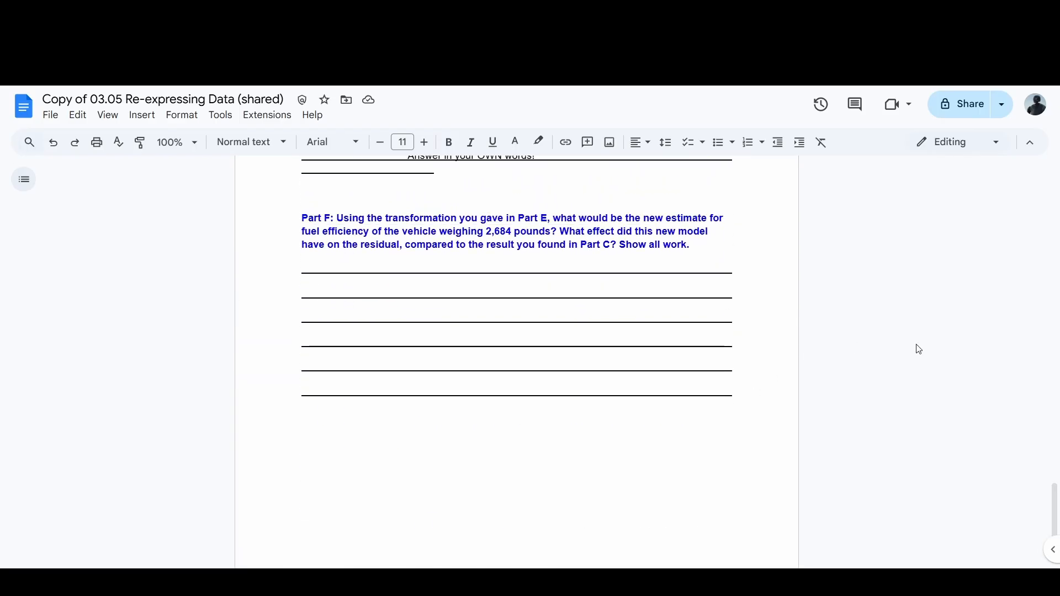
{"action": "left_click_drag", "start_coordinate": [1057, 510], "coordinate": [1059, 514]}
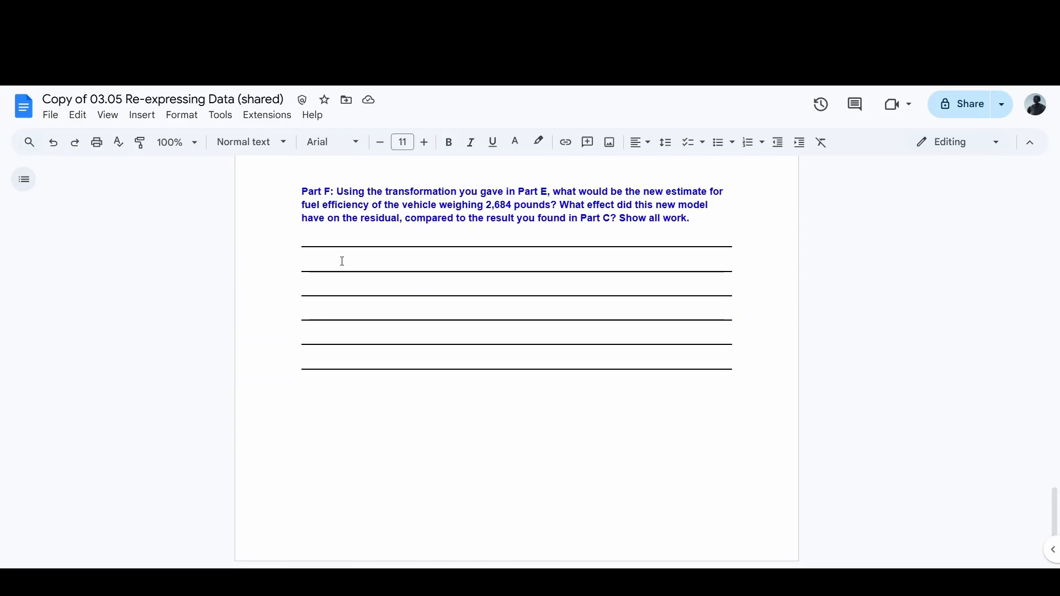
Step: Begin Part F's first answer line with "New estimate for vehicle weighing 2684 pounds is"
{"action": "left_click", "coordinate": [341, 245]}
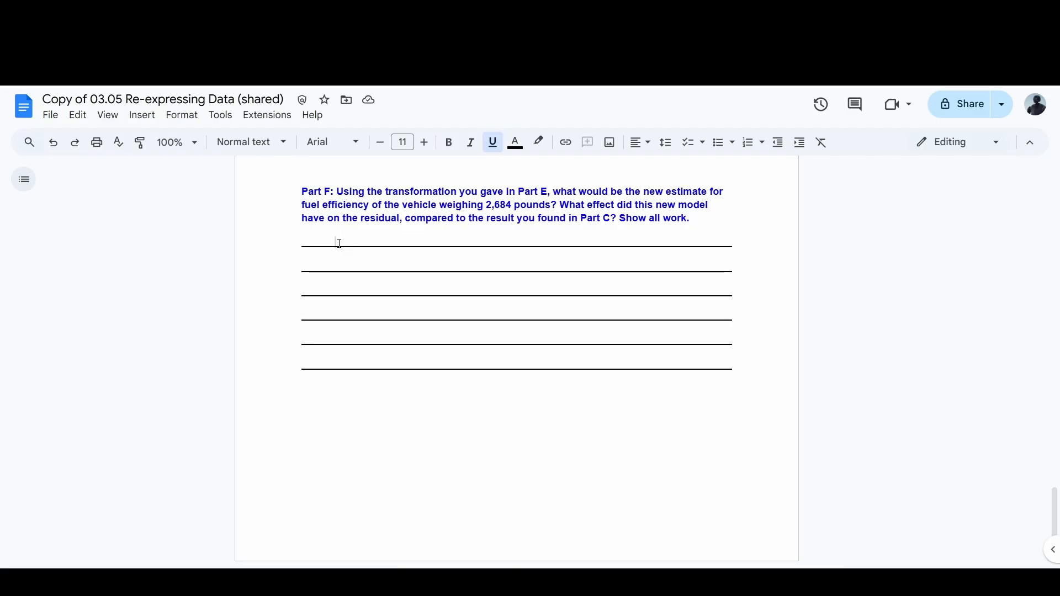
{"action": "type", "text": "New estimate for"}
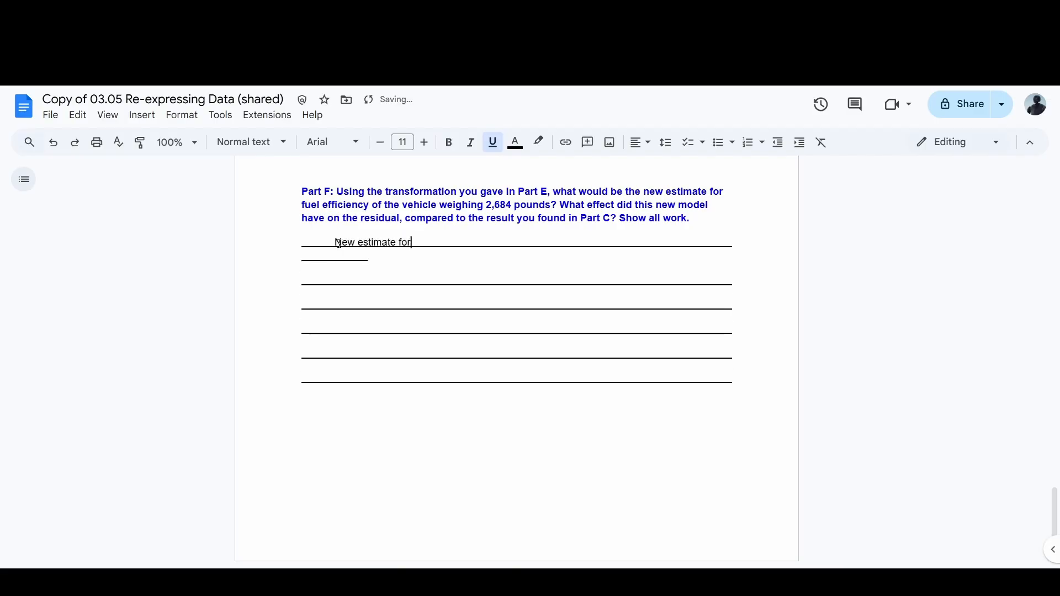
{"action": "type", "text": " vehicle weighing 2"}
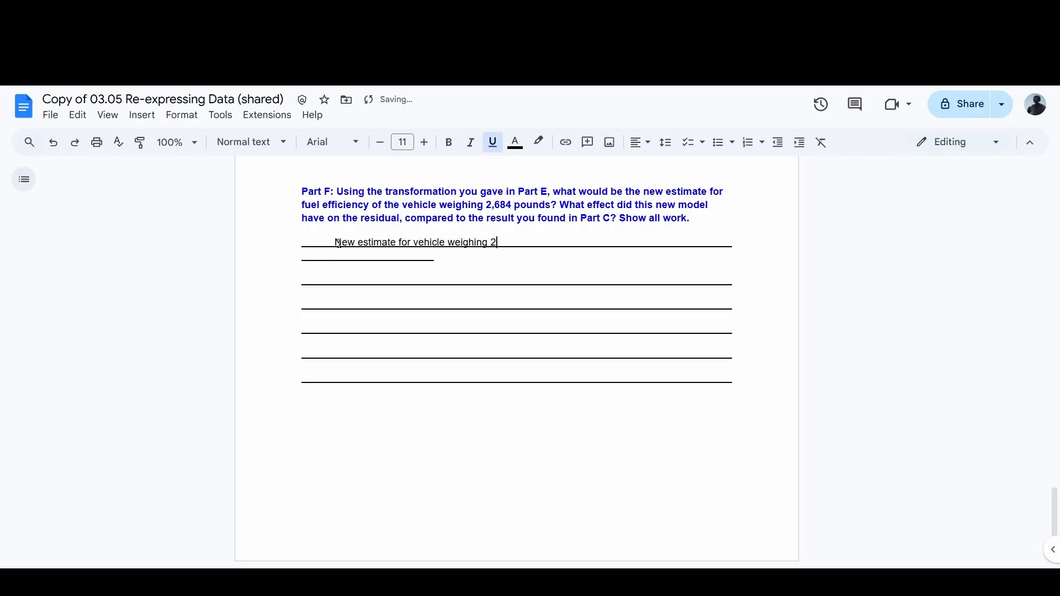
{"action": "type", "text": "684 pounds "}
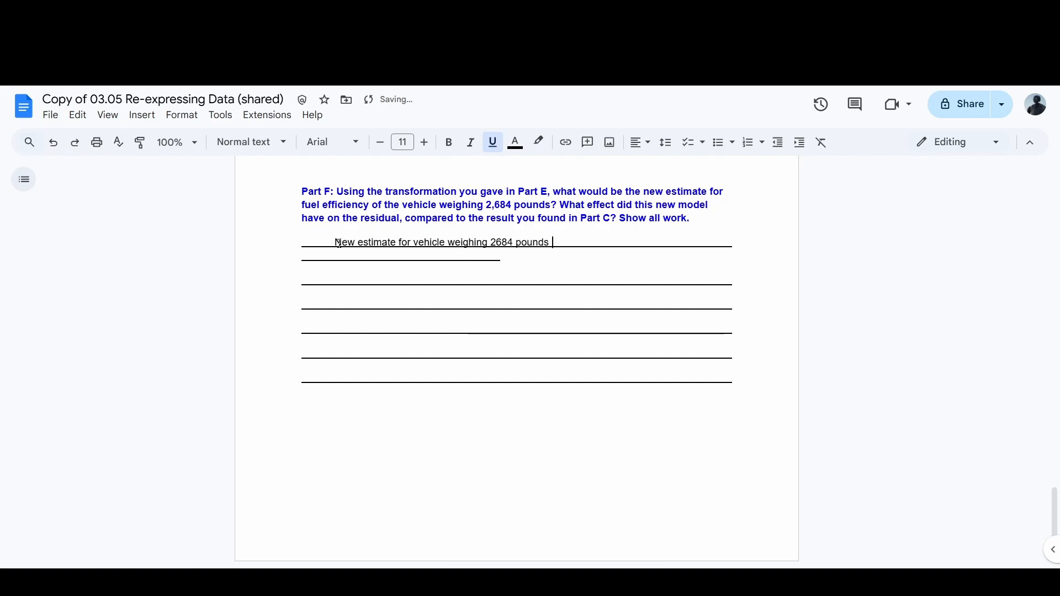
{"action": "type", "text": "is"}
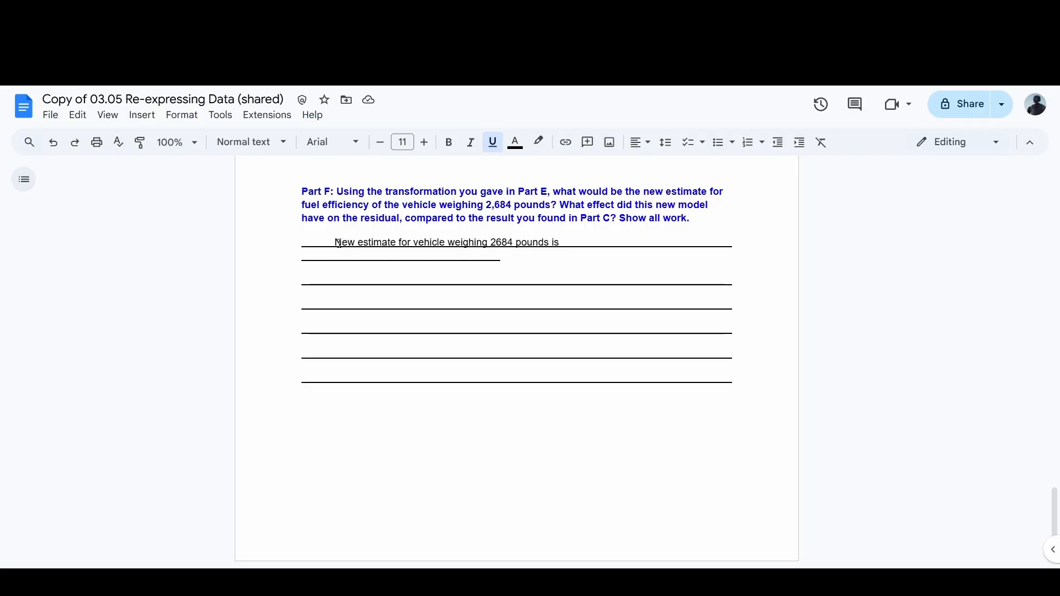
Step: Add the exponential expression 57.162(0.9783)^2684 to the new estimate sentence in Part F
{"action": "type", "text": "57.1"}
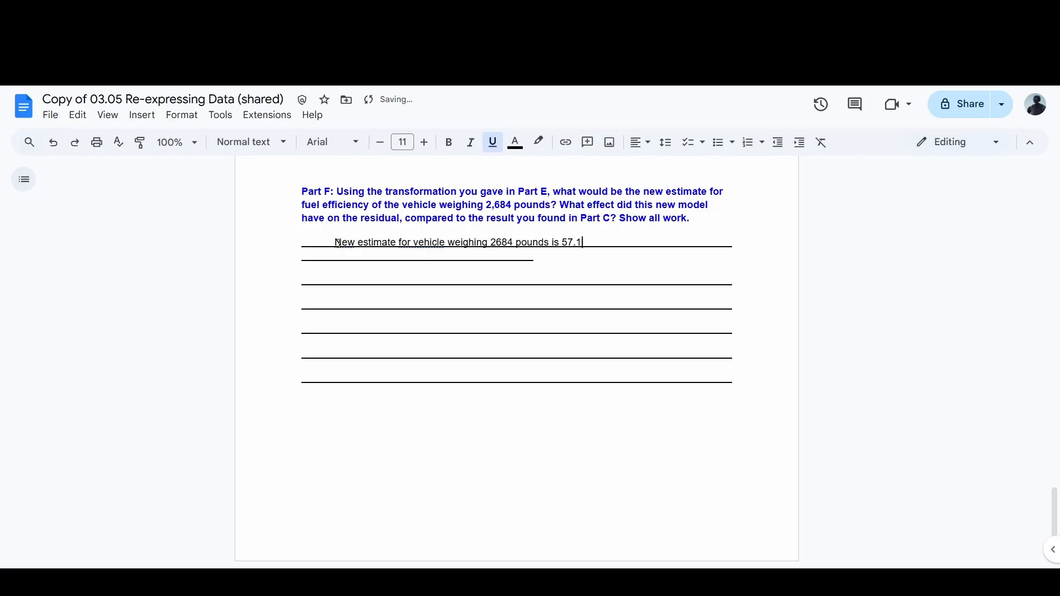
{"action": "type", "text": "62(0.9783)^"}
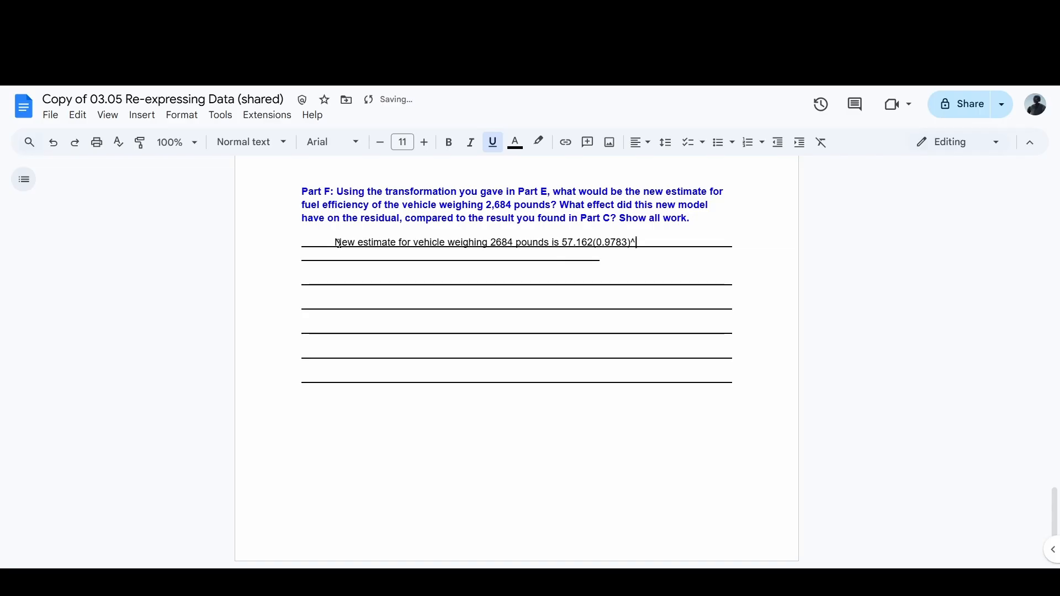
{"action": "left_click_drag", "start_coordinate": [563, 243], "coordinate": [629, 239]}
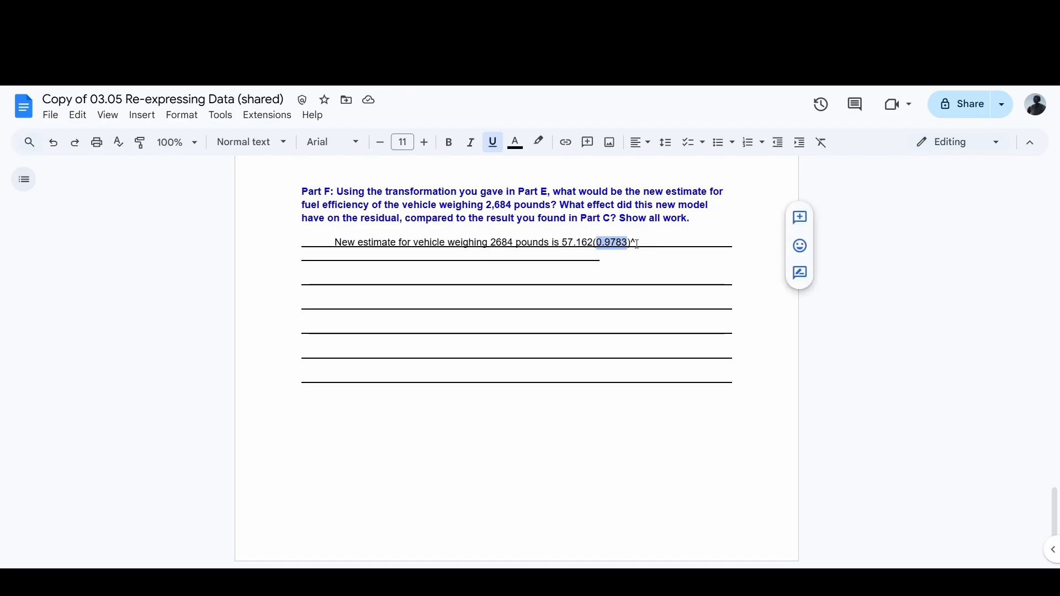
{"action": "left_click", "coordinate": [636, 243]}
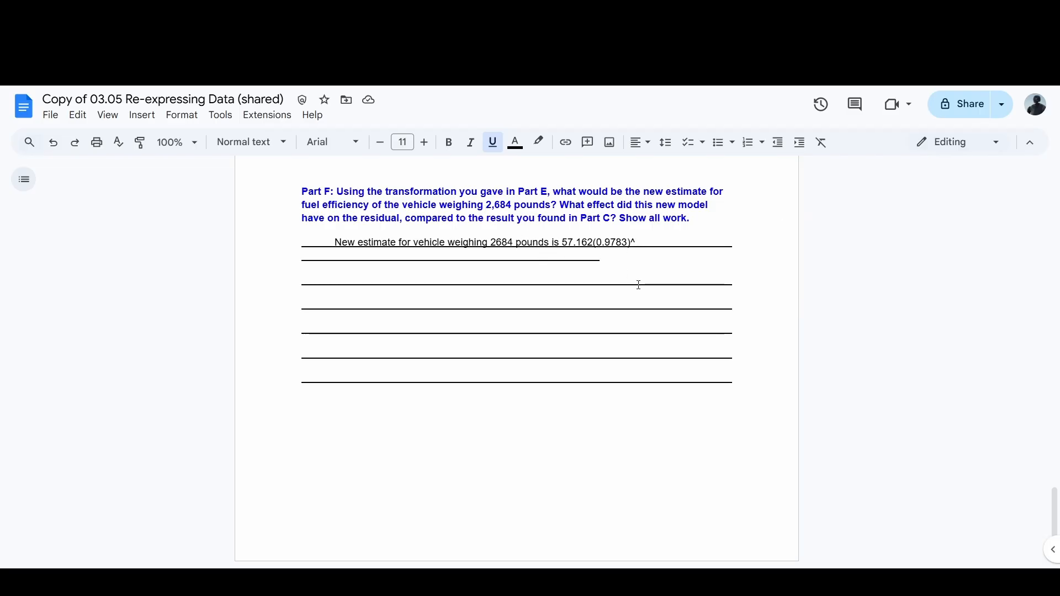
{"action": "type", "text": "2684"}
Step: Complete the Part F estimate with the result "= 25.559"
{"action": "double_click", "coordinate": [488, 211]}
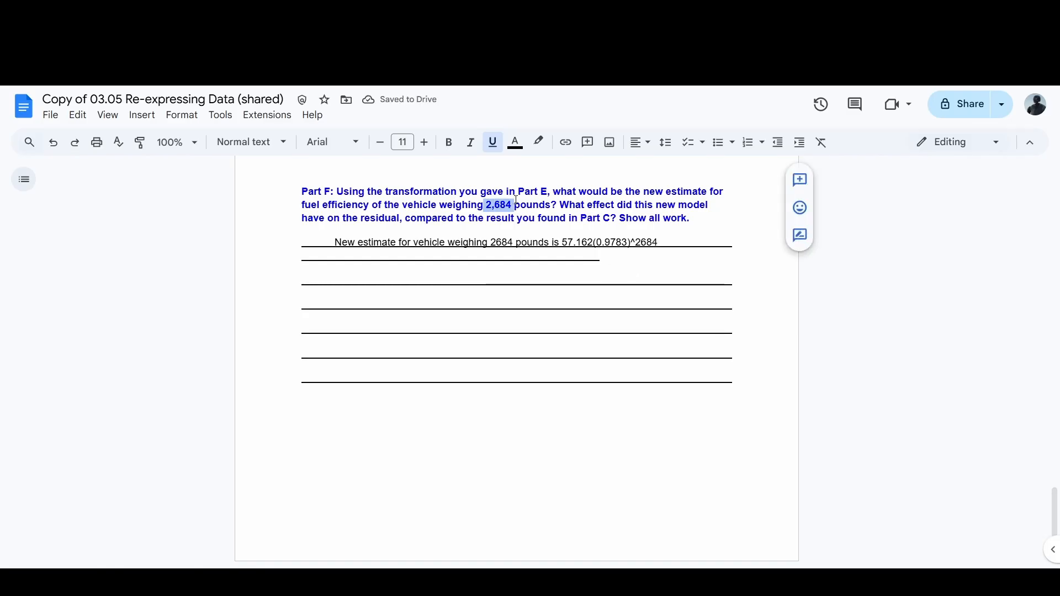
{"action": "left_click", "coordinate": [668, 243]}
{"action": "type", "text": "="}
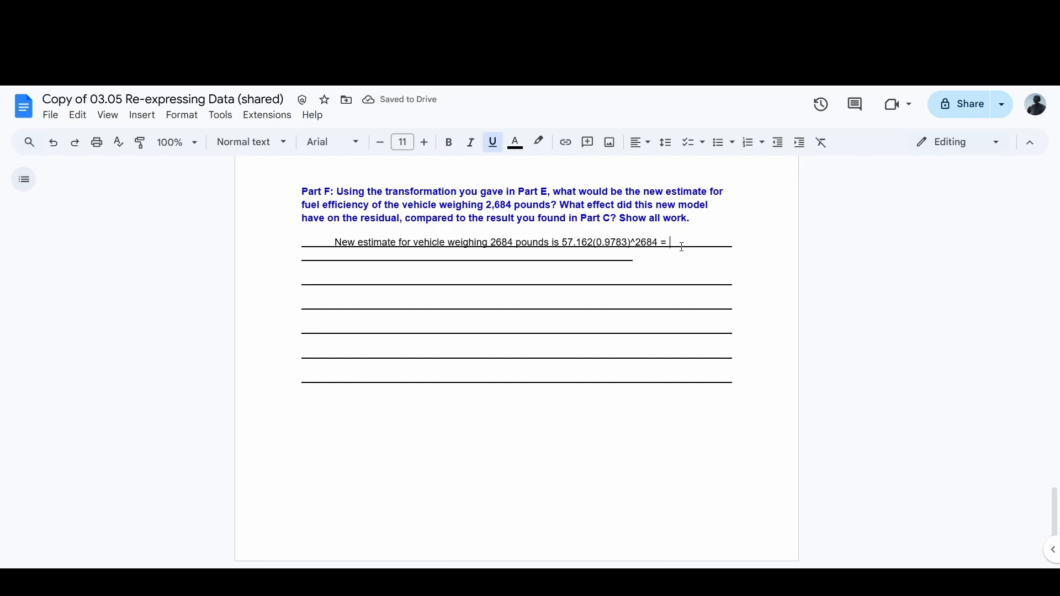
{"action": "type", "text": " 25.559"}
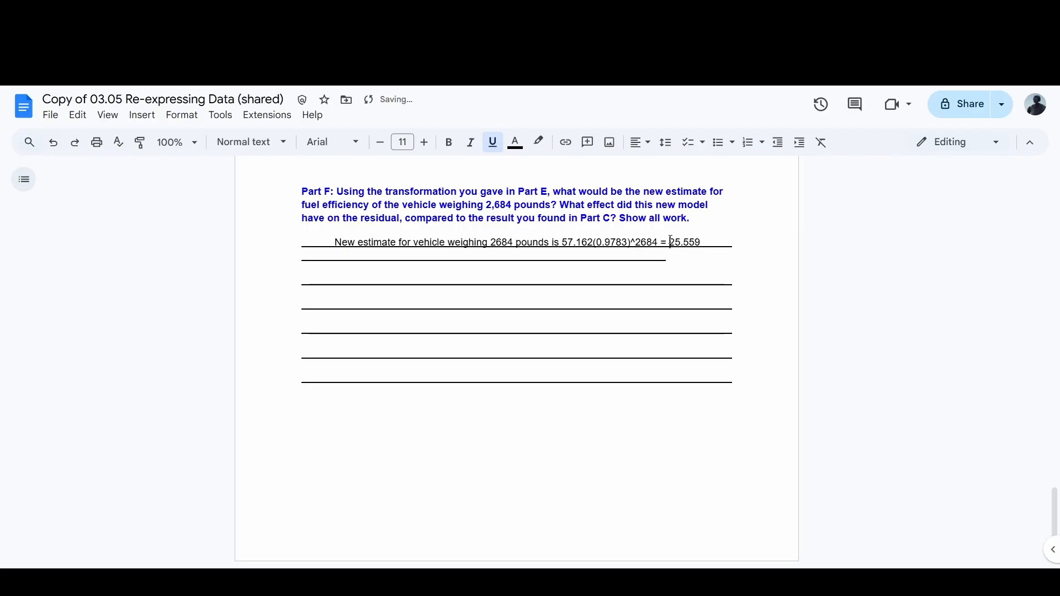
{"action": "left_click_drag", "start_coordinate": [670, 241], "coordinate": [700, 241]}
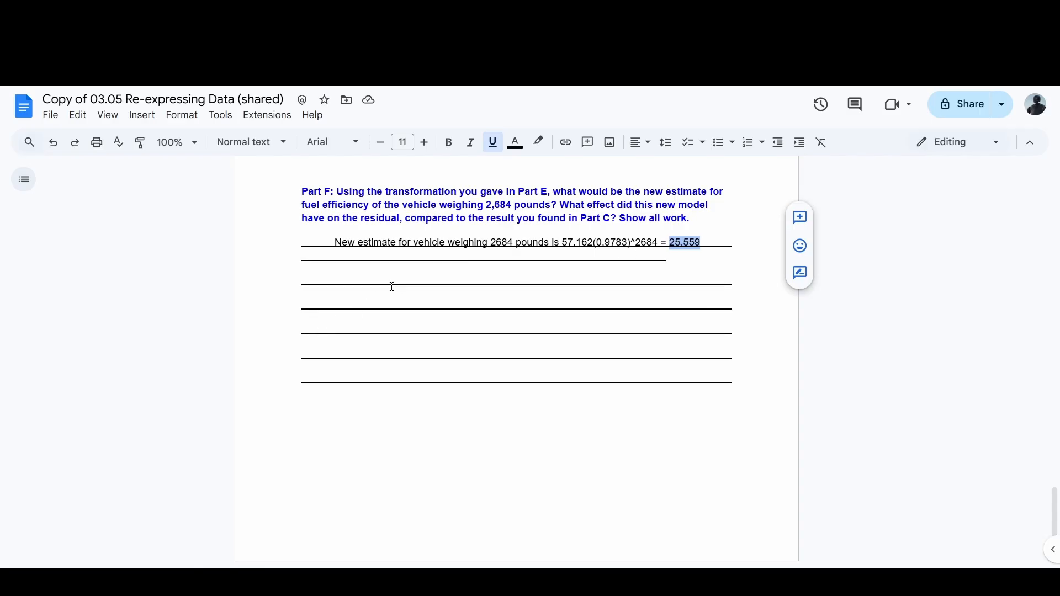
Step: Write "New residual is 24.6 - 25.559 =" on the next Part F answer line
{"action": "left_click", "coordinate": [336, 284]}
{"action": "type", "text": "New "}
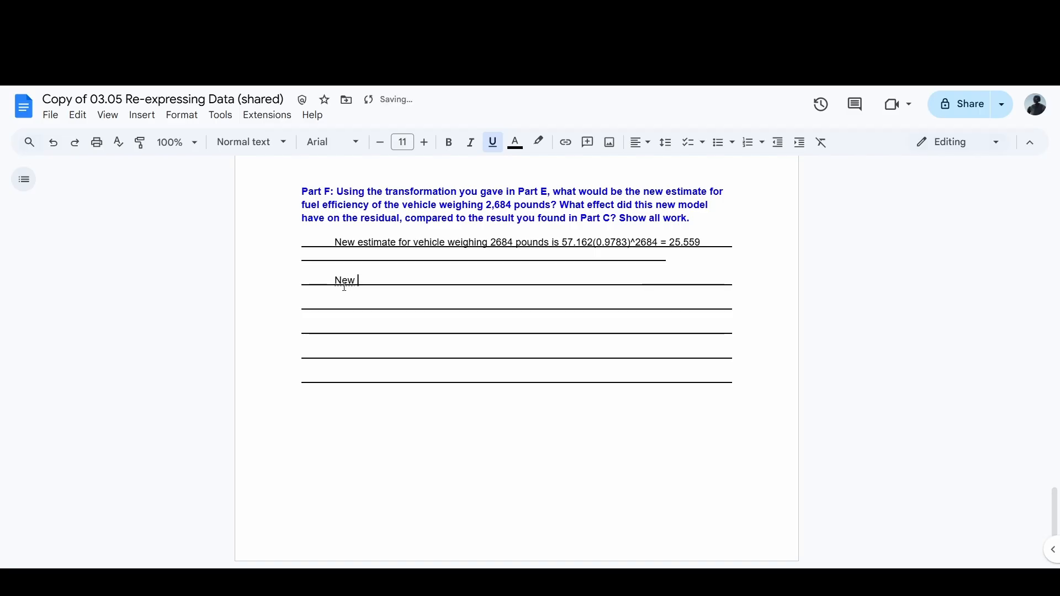
{"action": "type", "text": "residual "}
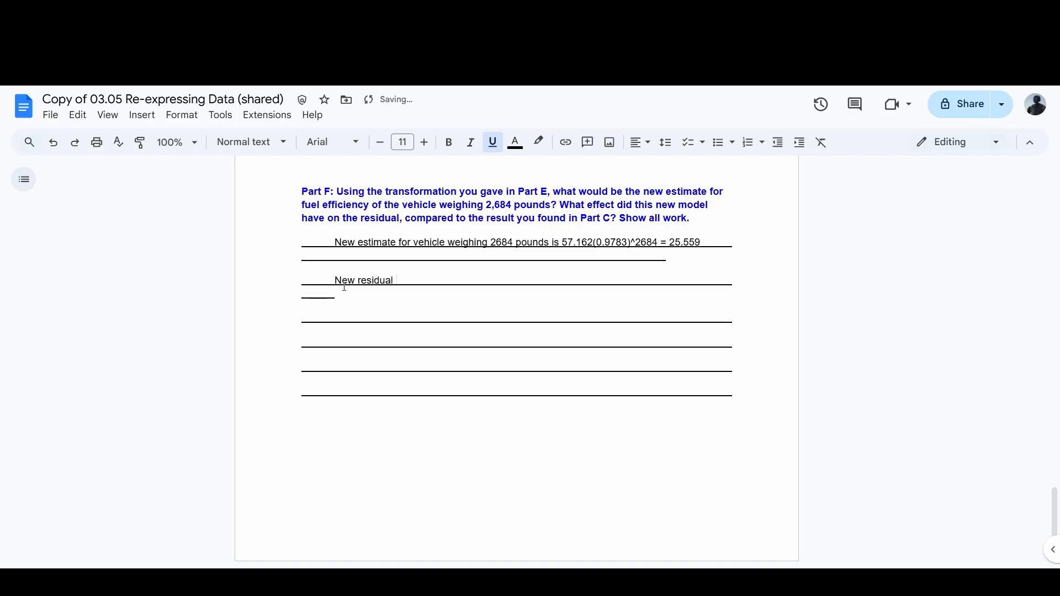
{"action": "type", "text": "is 24.6"}
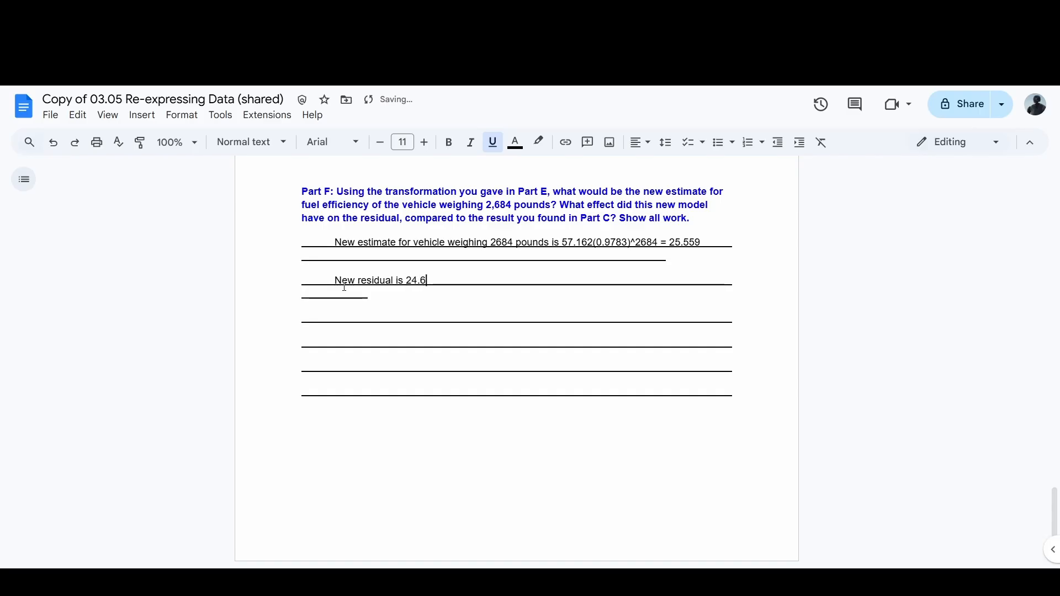
{"action": "type", "text": " -"}
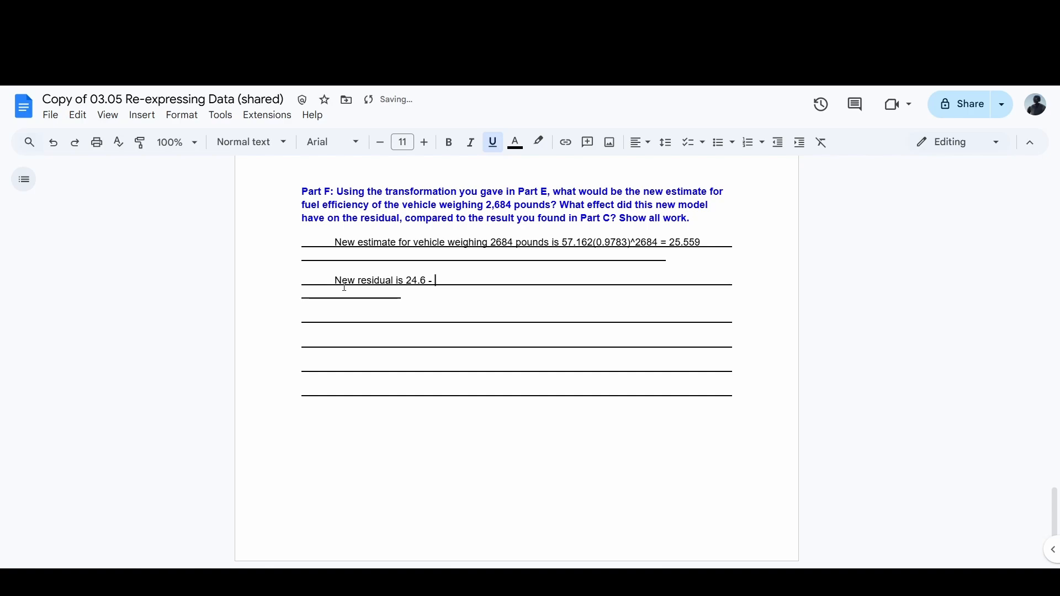
{"action": "type", "text": " 25.559"}
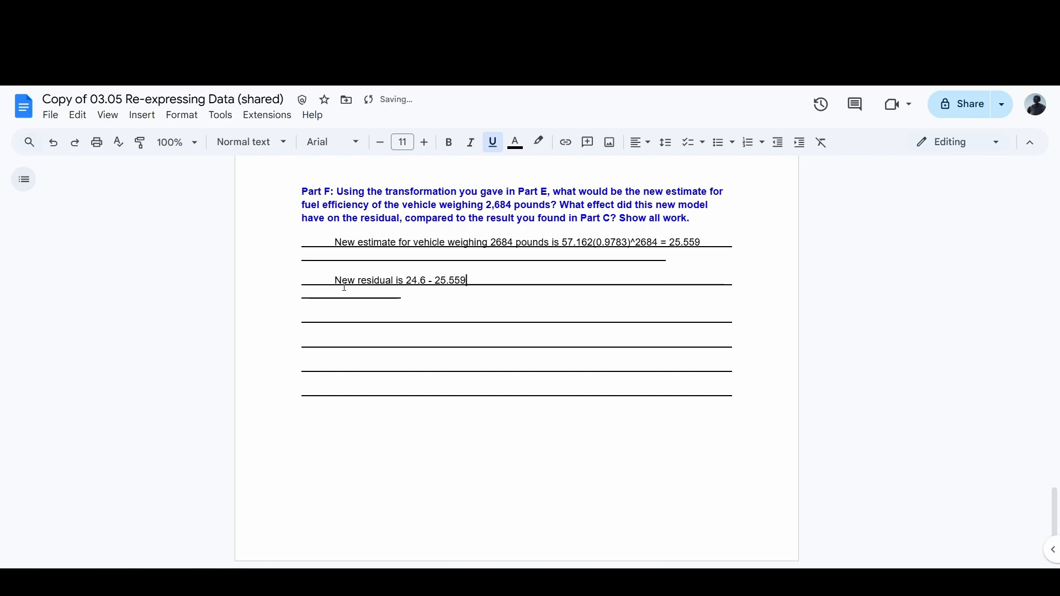
{"action": "type", "text": " ="}
Step: Check the residual formula in the Google Sheets spreadsheet, and compute 24.6 - 25.559 in Calculator
{"action": "left_click", "coordinate": [513, 583]}
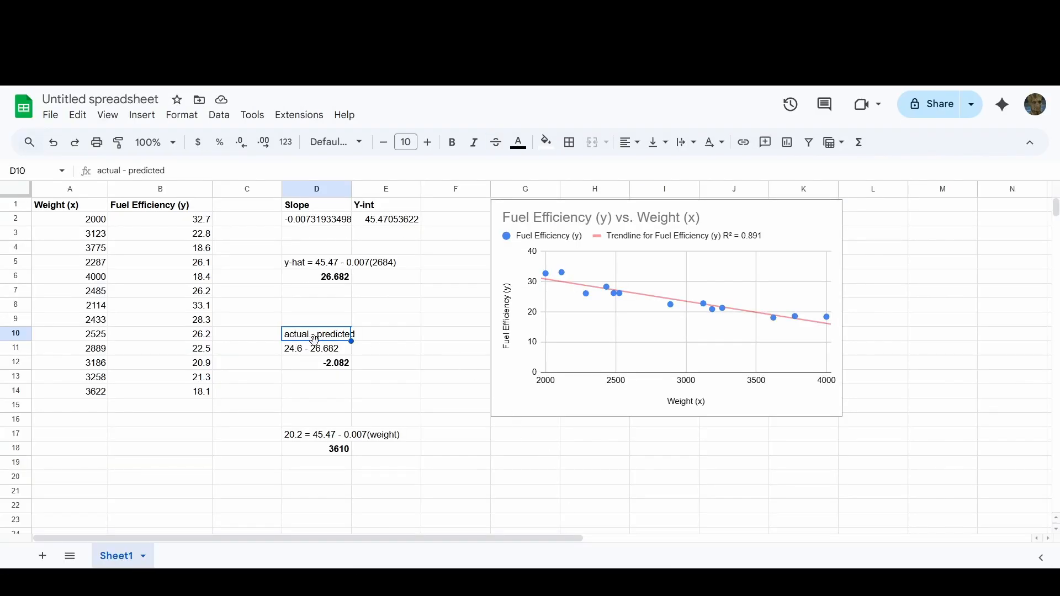
{"action": "left_click", "coordinate": [487, 583]}
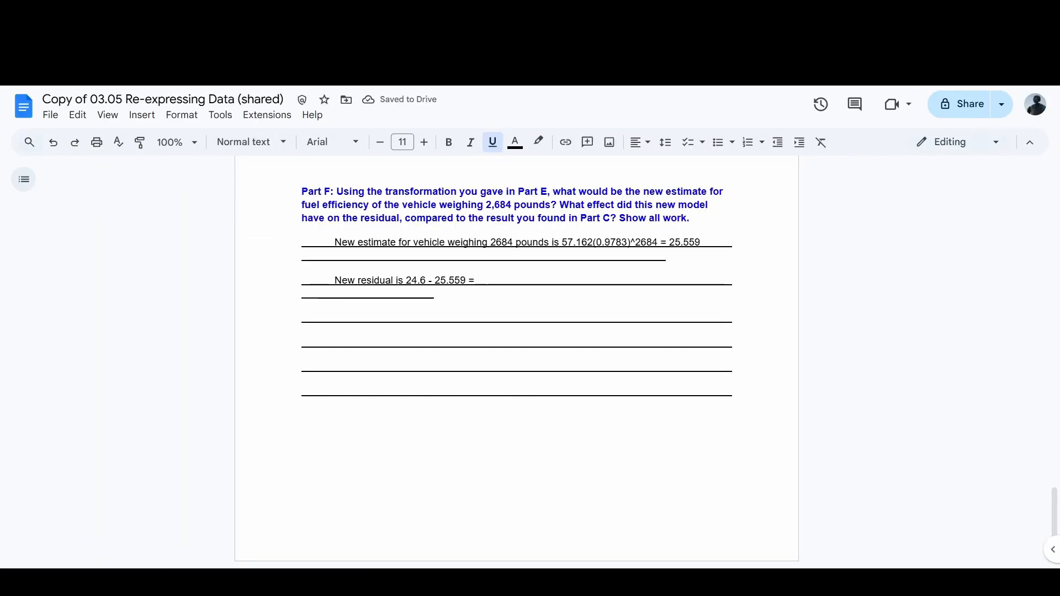
{"action": "key", "text": "alt+Tab"}
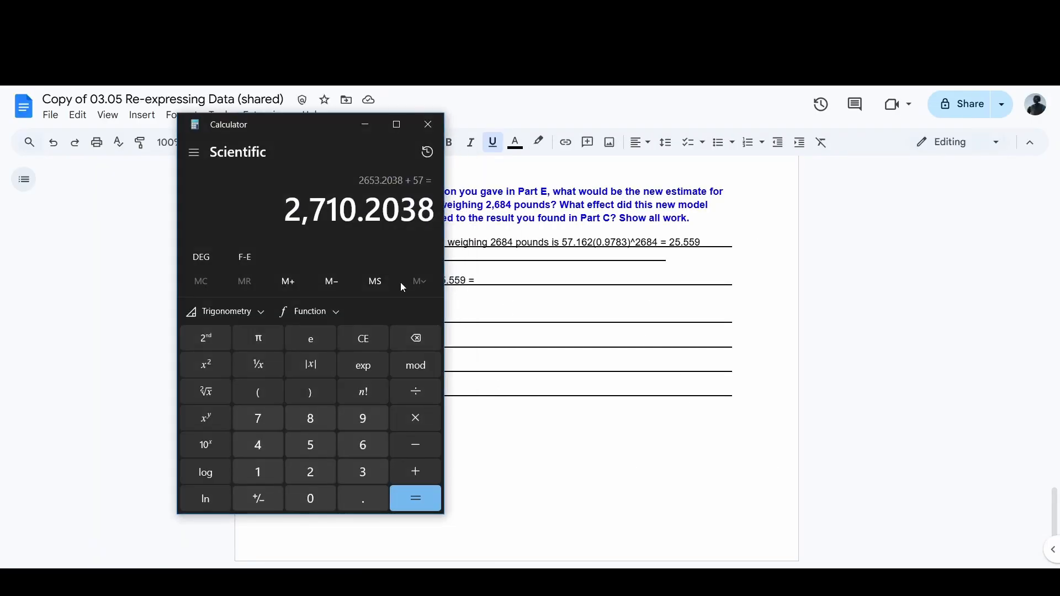
{"action": "left_click_drag", "start_coordinate": [292, 135], "coordinate": [732, 139]}
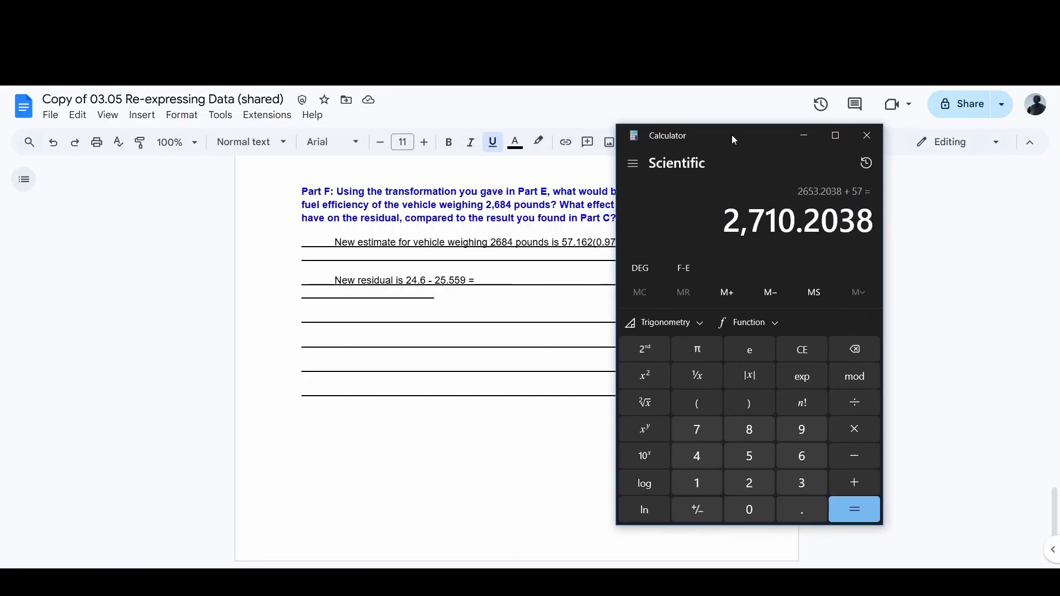
{"action": "key", "text": "Escape"}
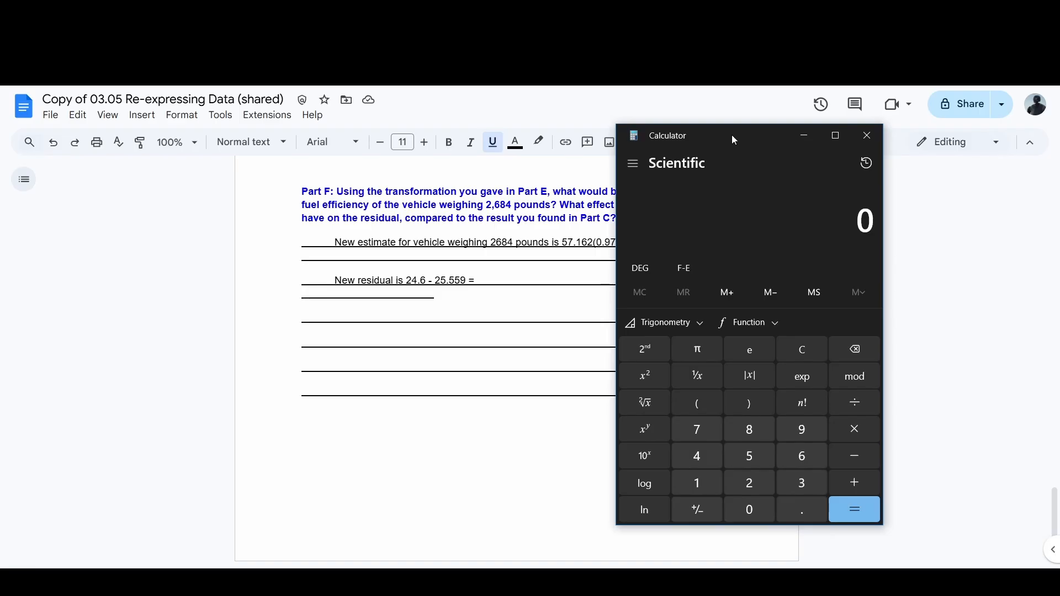
{"action": "type", "text": "24.6"}
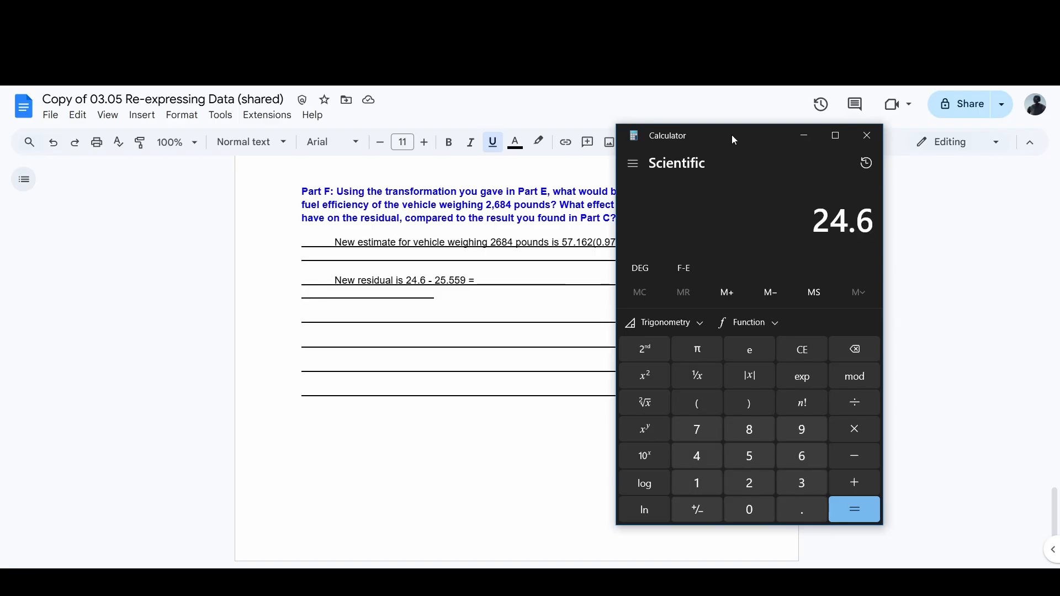
{"action": "key", "text": "minus"}
{"action": "type", "text": "25.559"}
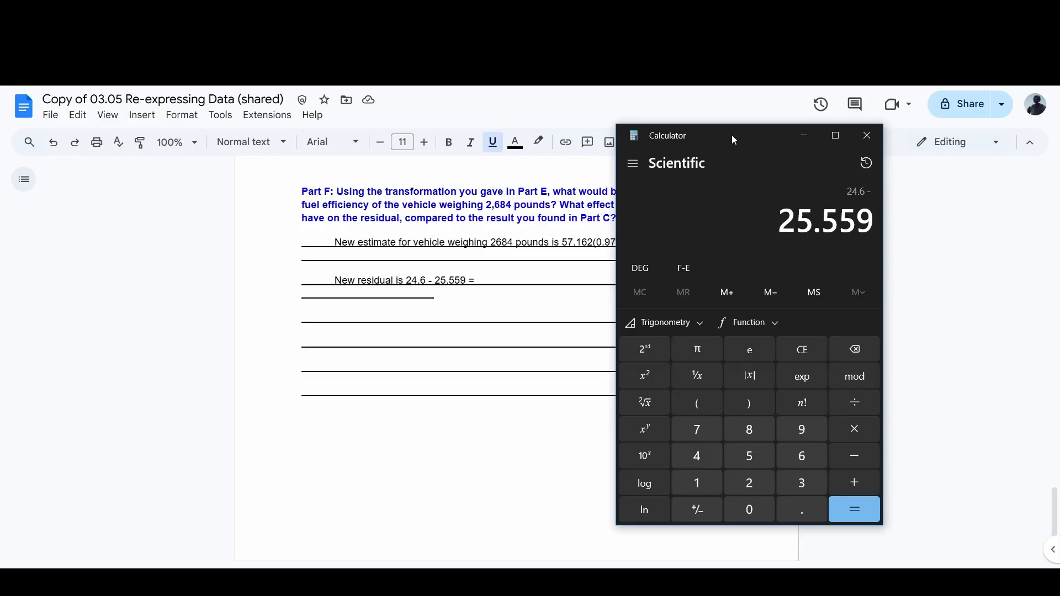
{"action": "key", "text": "Return"}
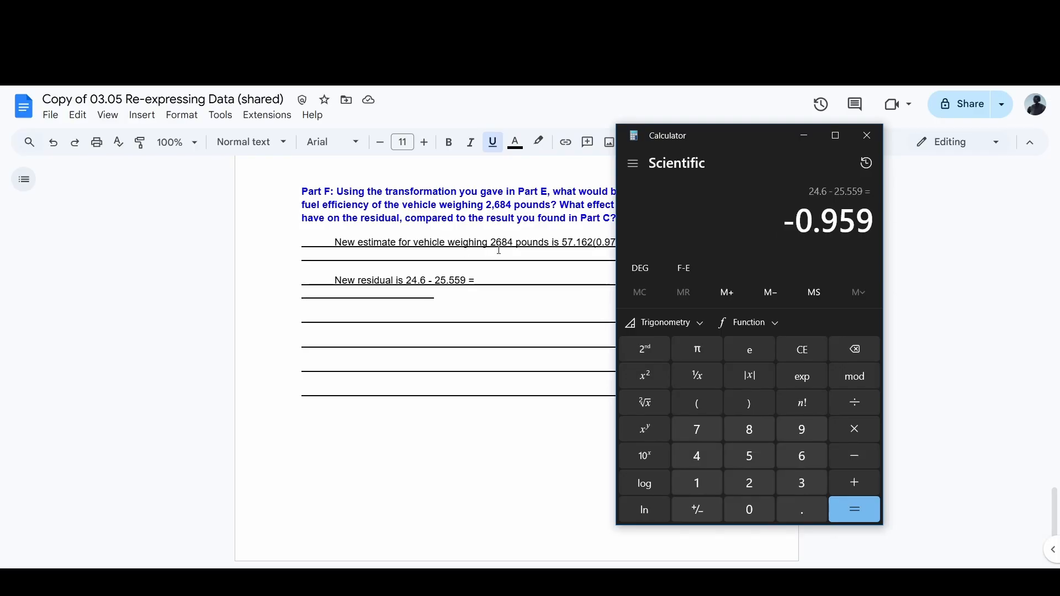
Step: Return to the worksheet and complete the new residual sentence with -0.959
{"action": "left_click", "coordinate": [480, 293]}
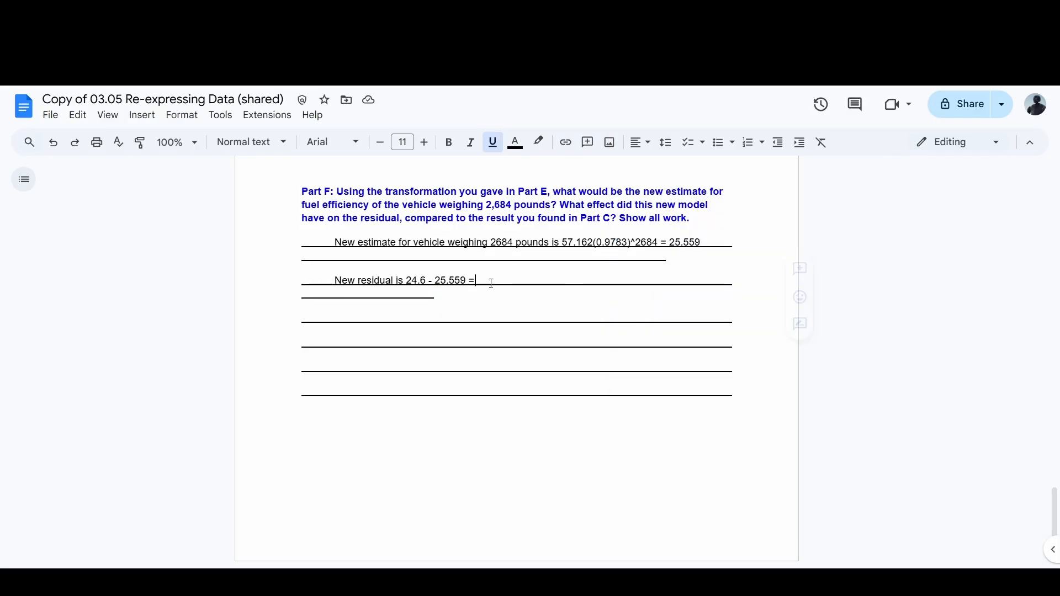
{"action": "type", "text": "-0.959"}
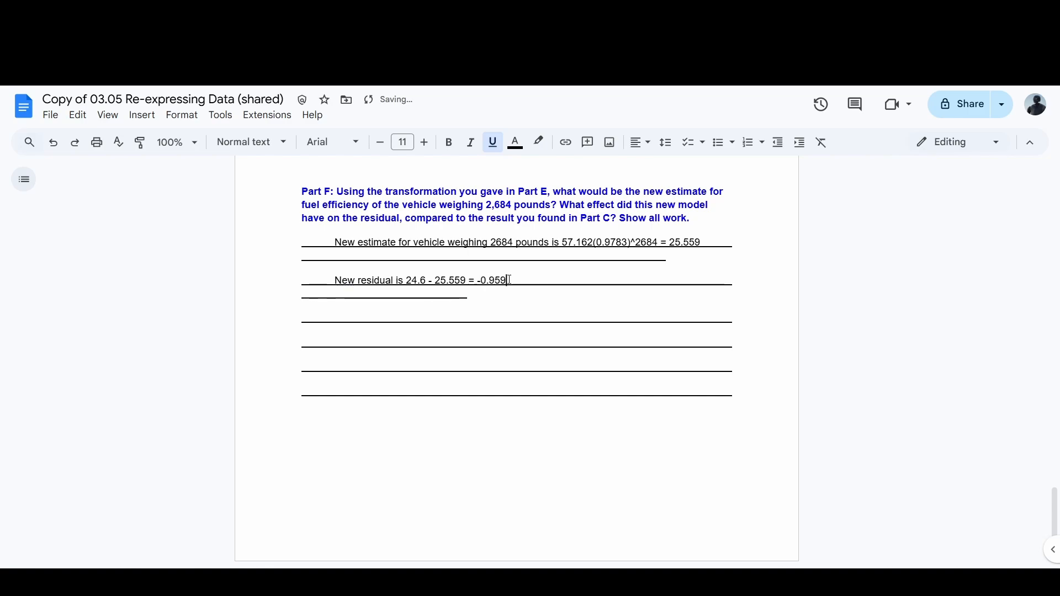
{"action": "left_click_drag", "start_coordinate": [507, 280], "coordinate": [478, 282]}
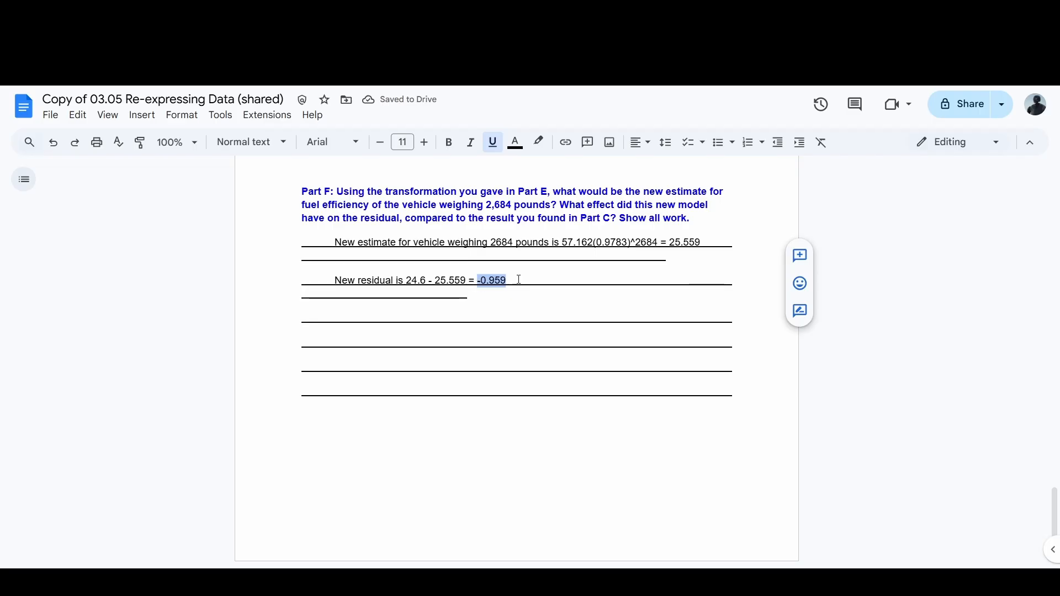
{"action": "left_click", "coordinate": [483, 280]}
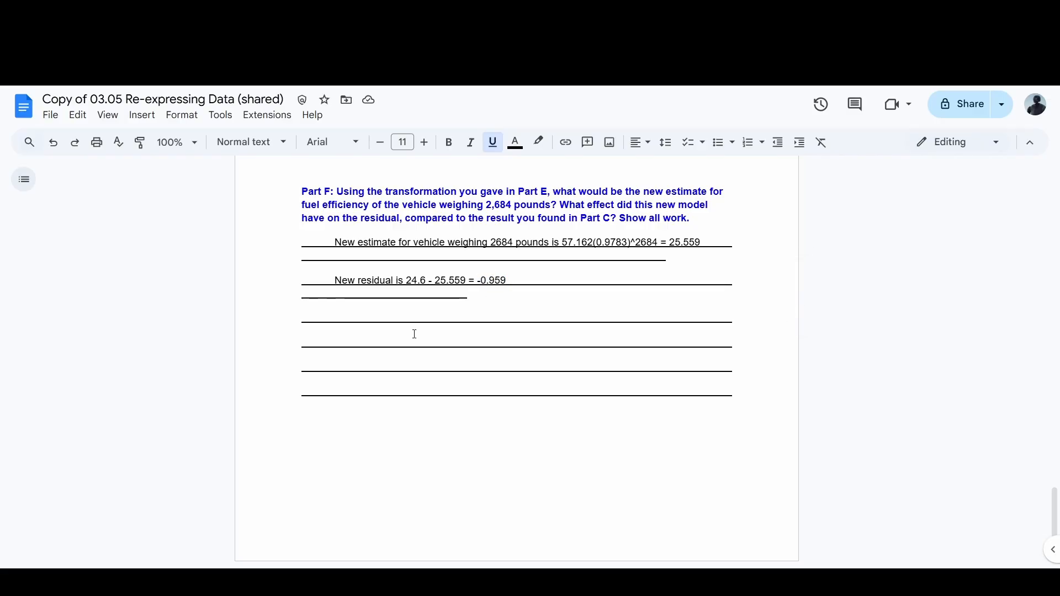
Step: Write "Smaller than previous residual?" on the answer line below the new residual
{"action": "left_click", "coordinate": [341, 322]}
{"action": "type", "text": "smaller than "}
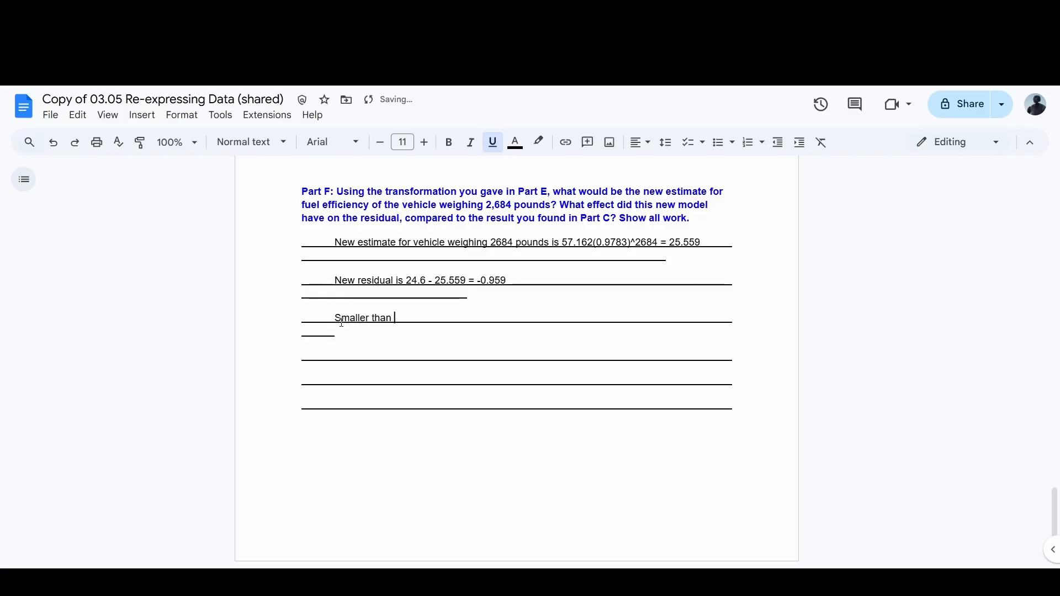
{"action": "type", "text": "previous resicu"}
{"action": "type", "text": "dual"}
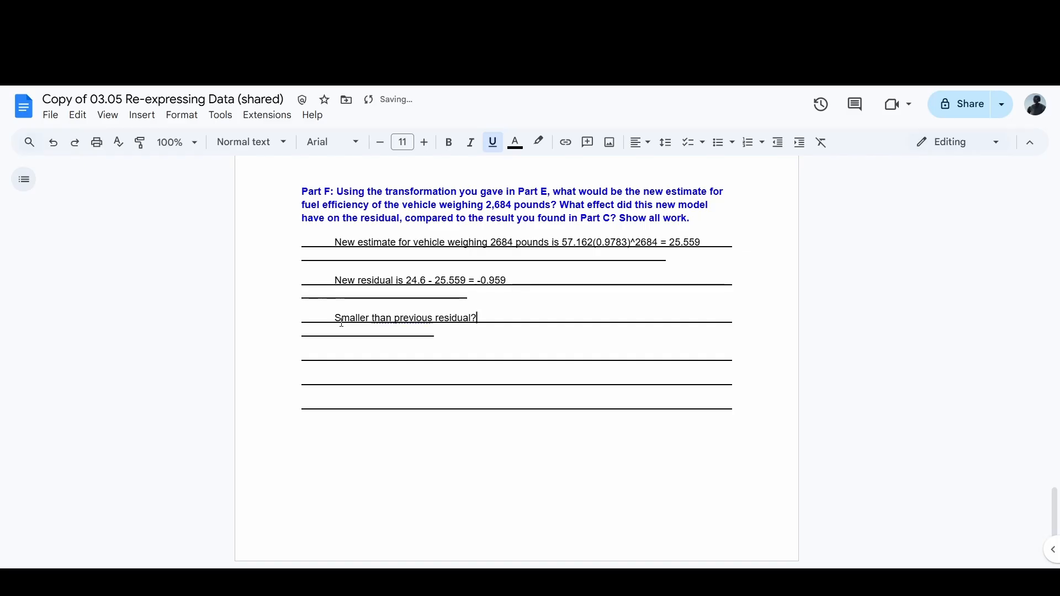
Step: Write "Answer this in your OWN words" on the Part F answer line below "Smaller than previous residual?"
{"action": "scroll", "coordinate": [346, 326], "scroll_direction": "up", "scroll_amount": 10}
{"action": "scroll", "coordinate": [353, 328], "scroll_direction": "up", "scroll_amount": 4}
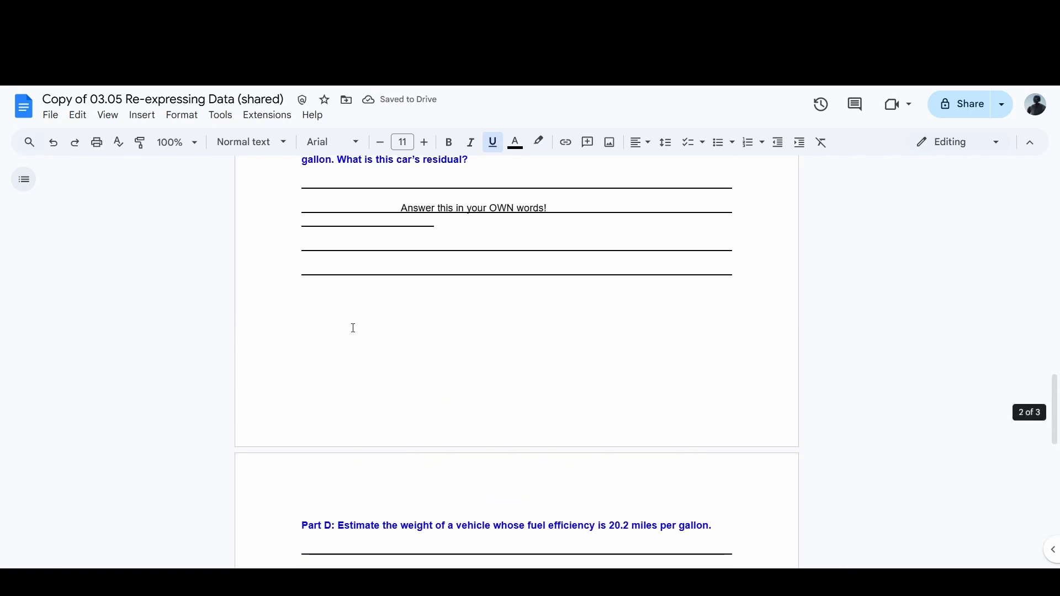
{"action": "scroll", "coordinate": [502, 357], "scroll_direction": "down", "scroll_amount": 14}
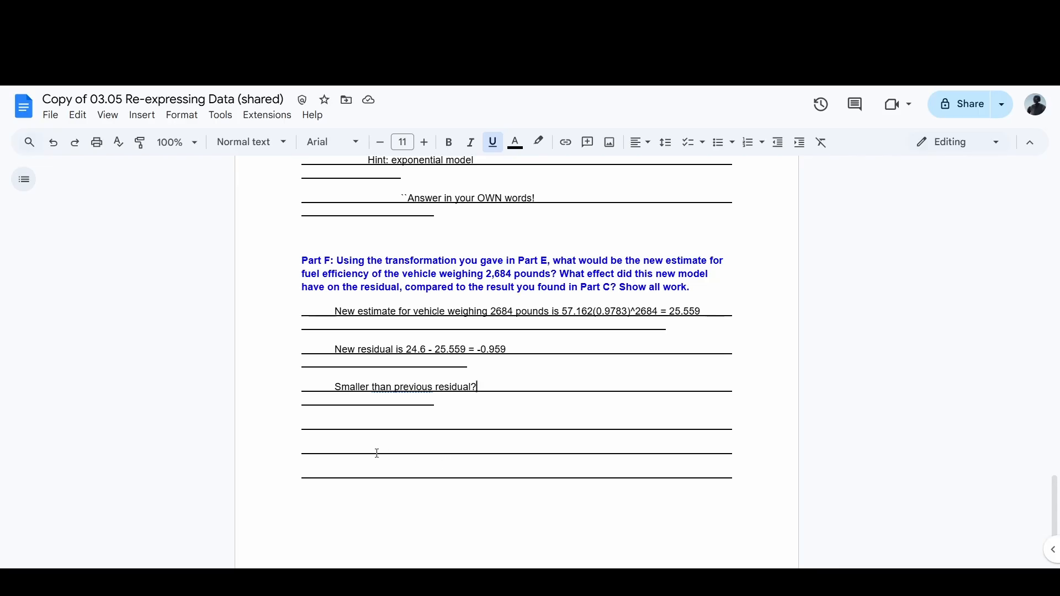
{"action": "left_click", "coordinate": [354, 422]}
{"action": "left_click", "coordinate": [346, 430]}
{"action": "type", "text": "Ans"}
{"action": "scroll", "coordinate": [347, 433], "scroll_direction": "down", "scroll_amount": 2}
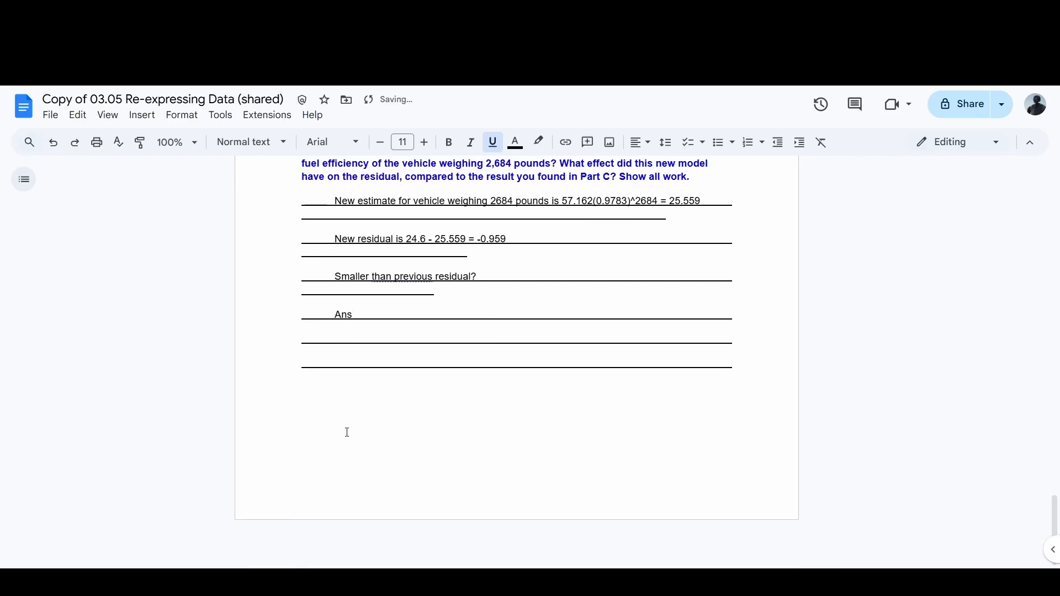
{"action": "scroll", "coordinate": [483, 409], "scroll_direction": "up", "scroll_amount": 1}
{"action": "type", "text": "wer"}
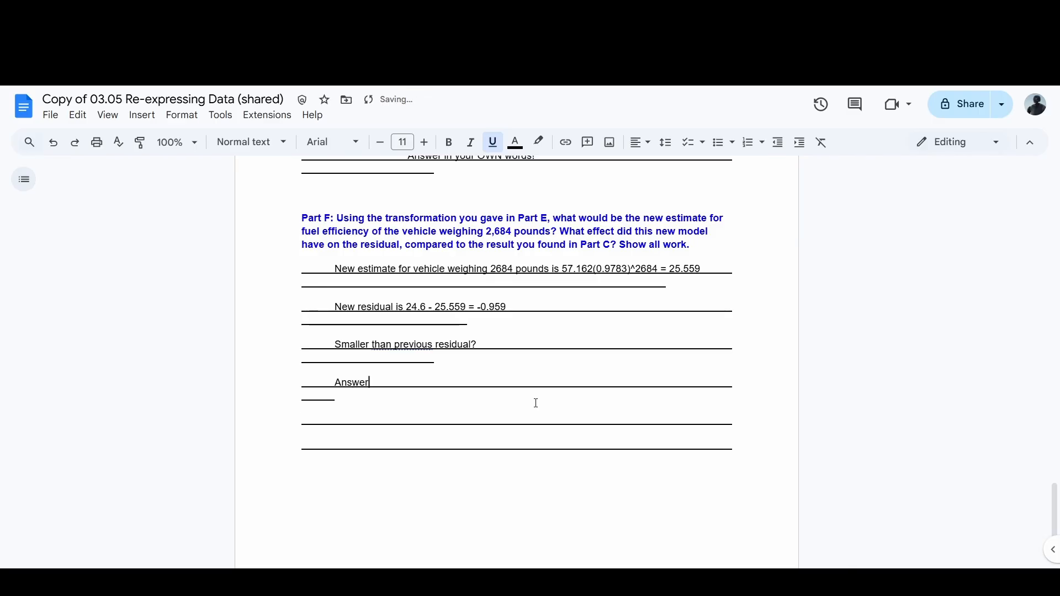
{"action": "type", "text": " this in your "}
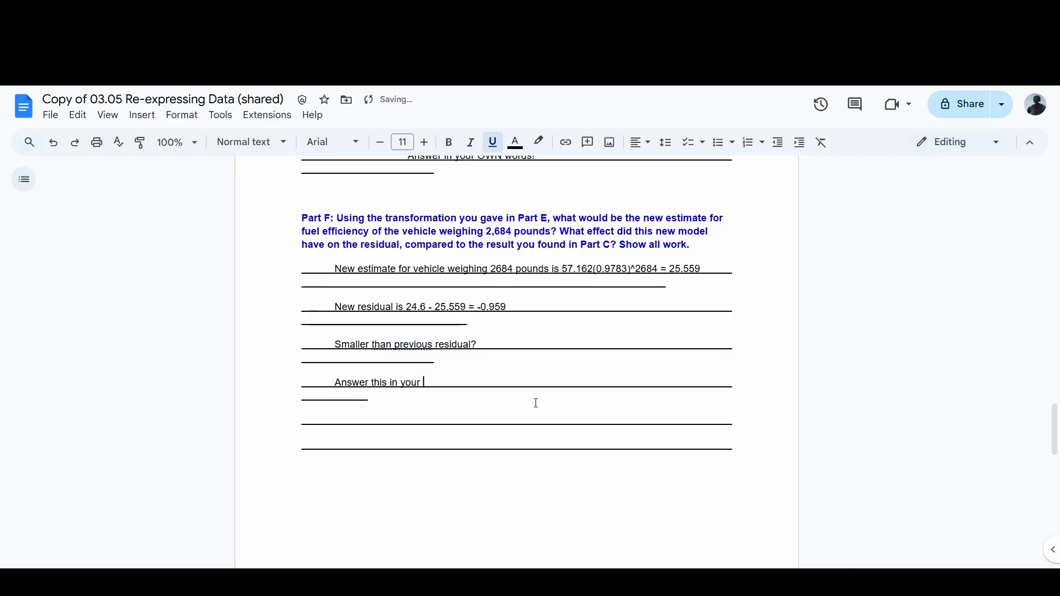
{"action": "type", "text": "OWN words"}
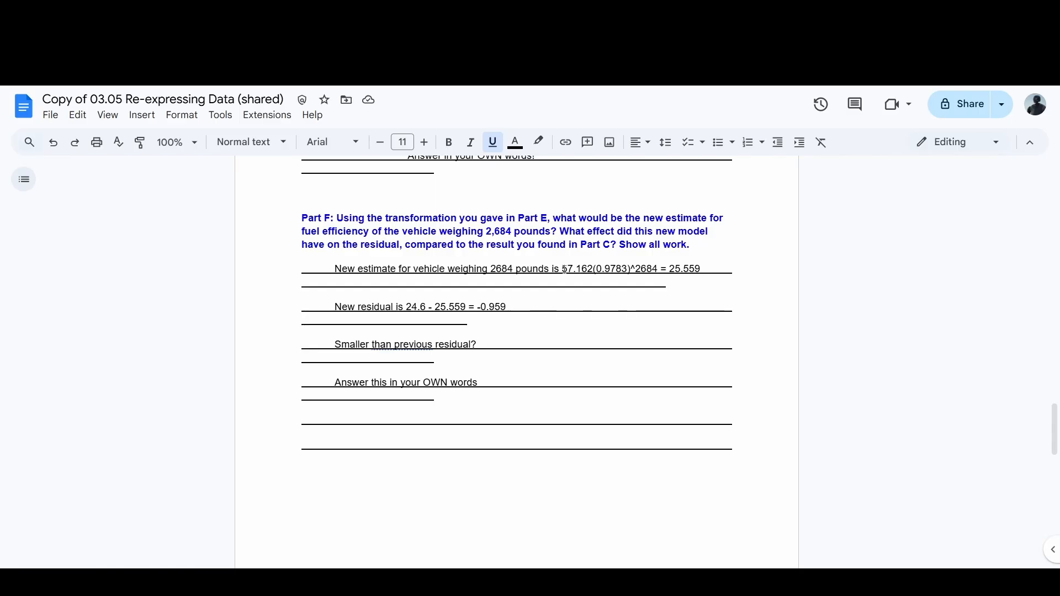
Step: Review the Part F answers by highlighting the new estimate, the new residual and the own-words reminder, and glance back at Part E
{"action": "left_click_drag", "start_coordinate": [564, 269], "coordinate": [671, 268]}
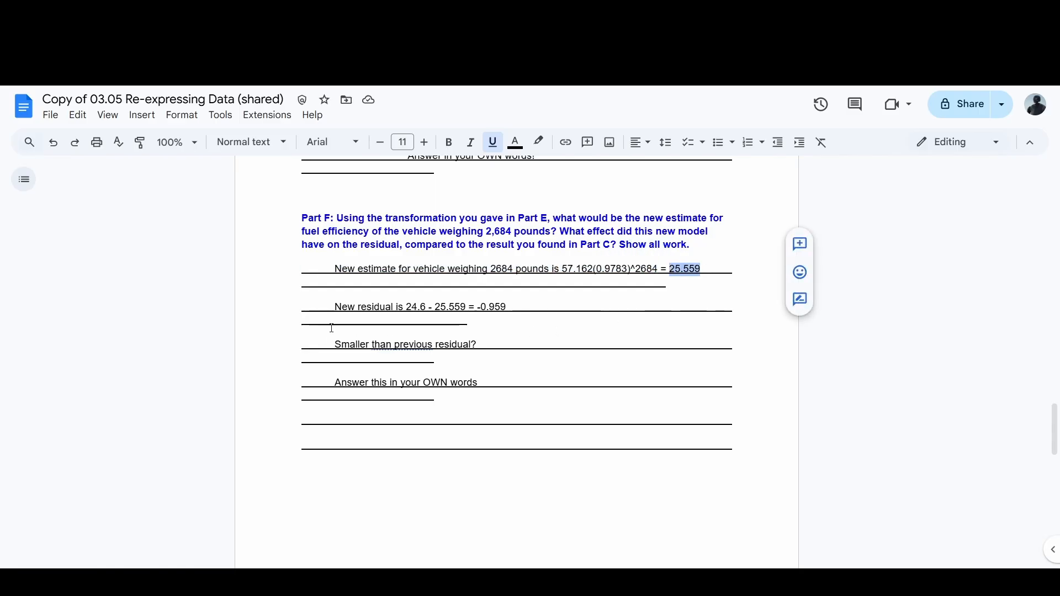
{"action": "left_click_drag", "start_coordinate": [506, 307], "coordinate": [478, 306]}
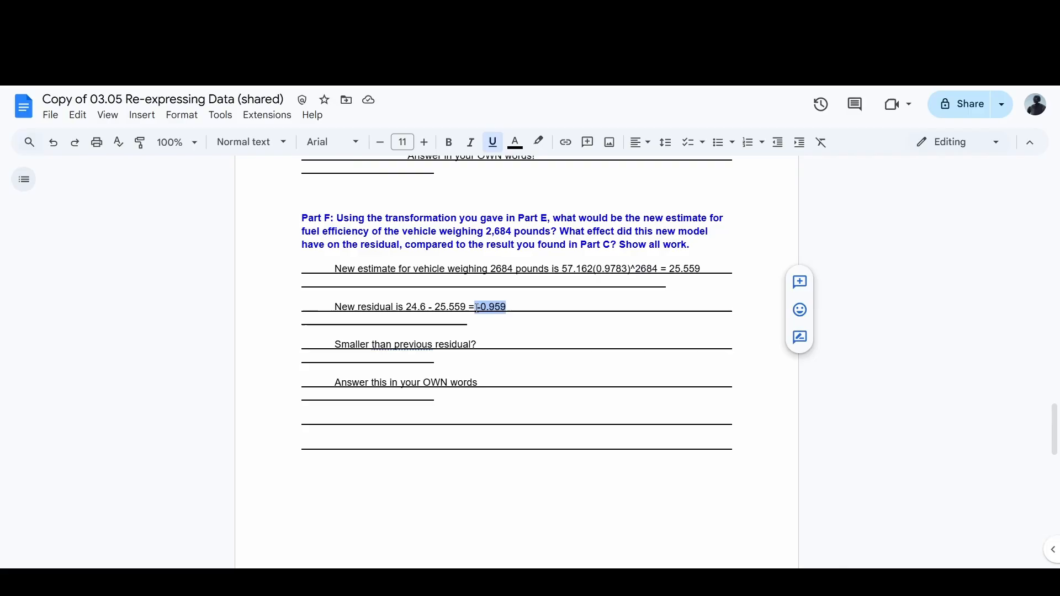
{"action": "left_click", "coordinate": [526, 309]}
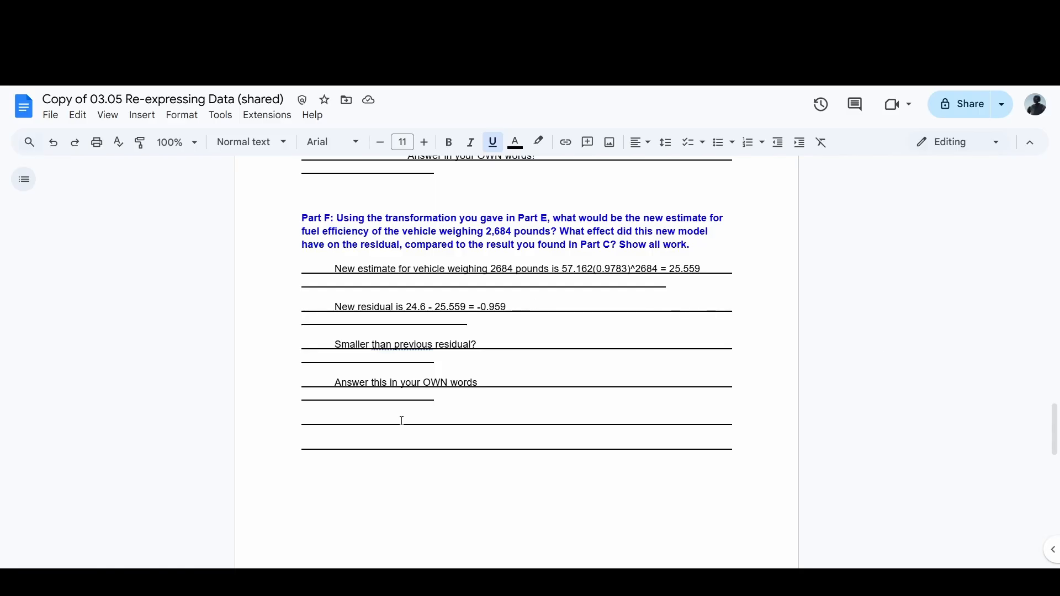
{"action": "left_click_drag", "start_coordinate": [341, 384], "coordinate": [476, 388]}
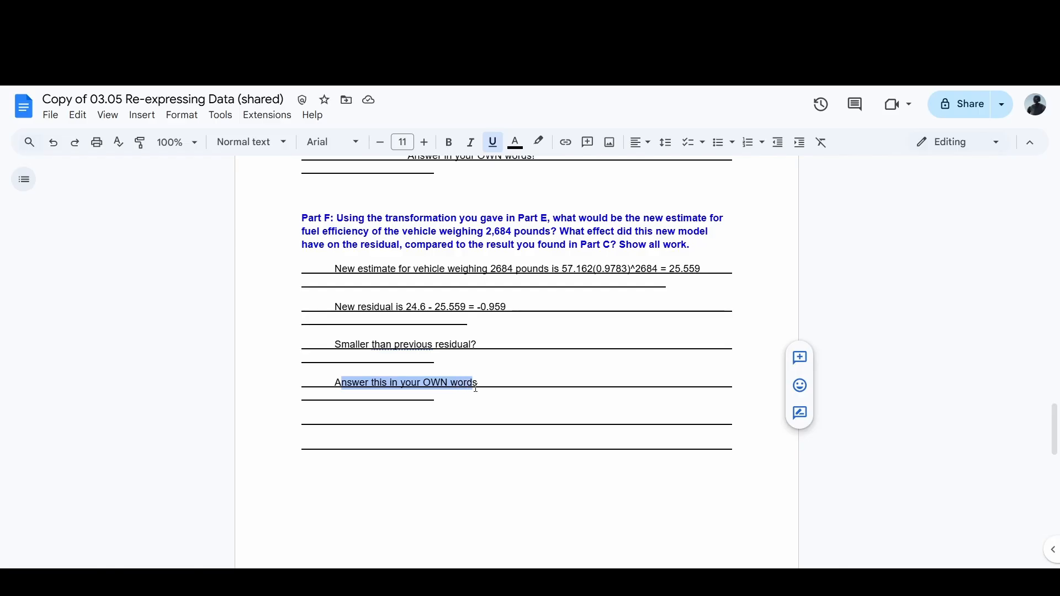
{"action": "left_click", "coordinate": [454, 424]}
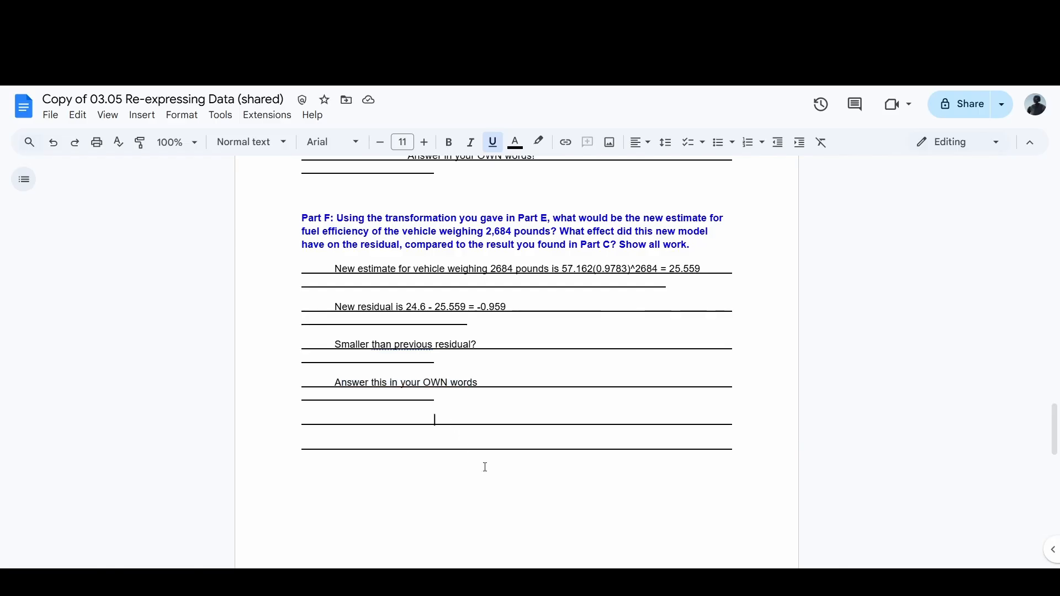
{"action": "scroll", "coordinate": [503, 436], "scroll_direction": "up", "scroll_amount": 4}
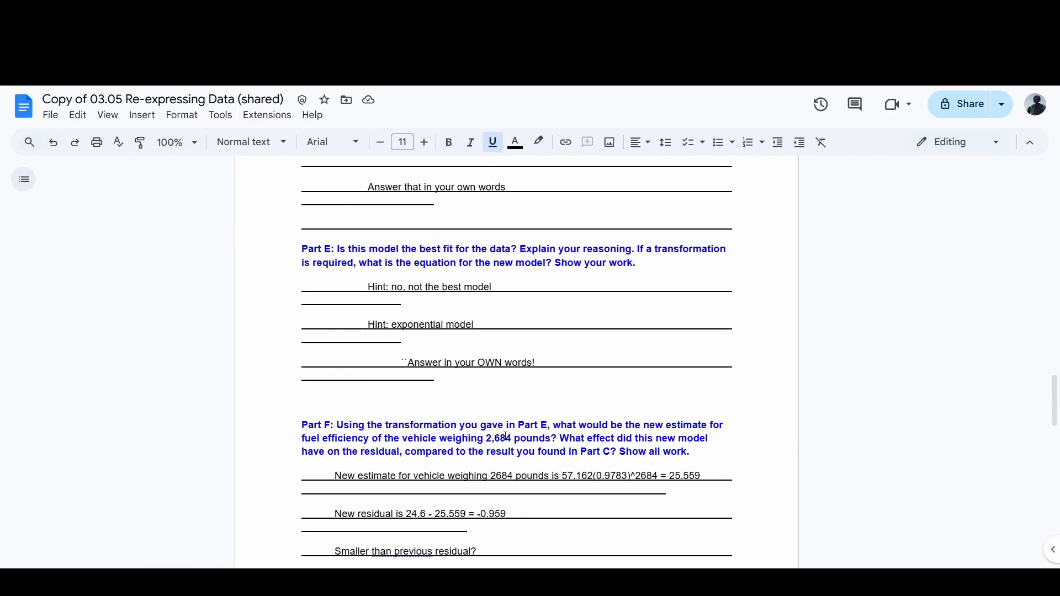
{"action": "scroll", "coordinate": [502, 436], "scroll_direction": "down", "scroll_amount": 3}
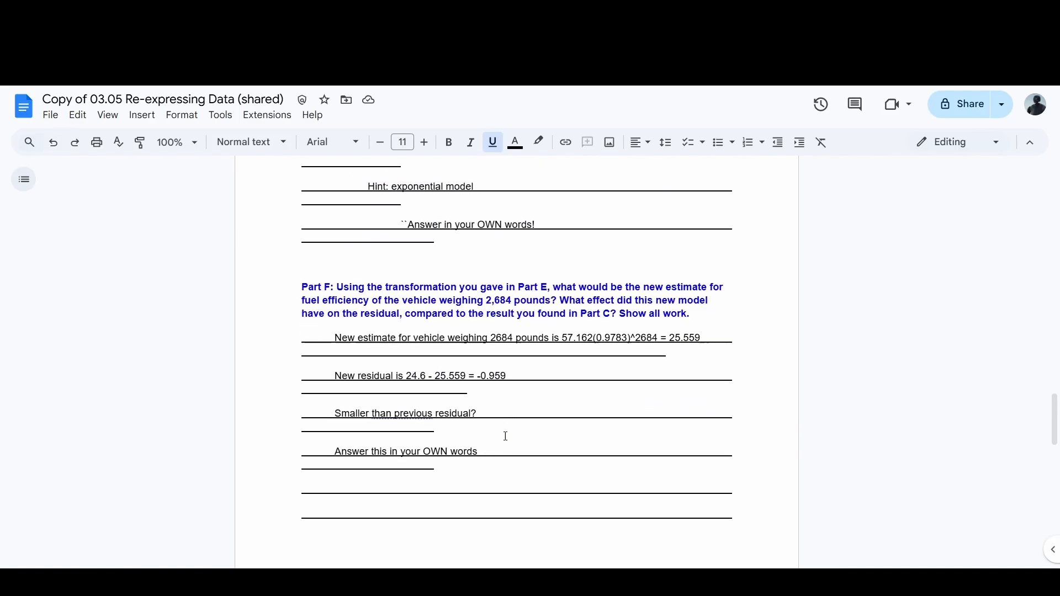
Step: Download the finished worksheet as a PDF document
{"action": "left_click", "coordinate": [50, 115]}
{"action": "mouse_move", "coordinate": [125, 260]}
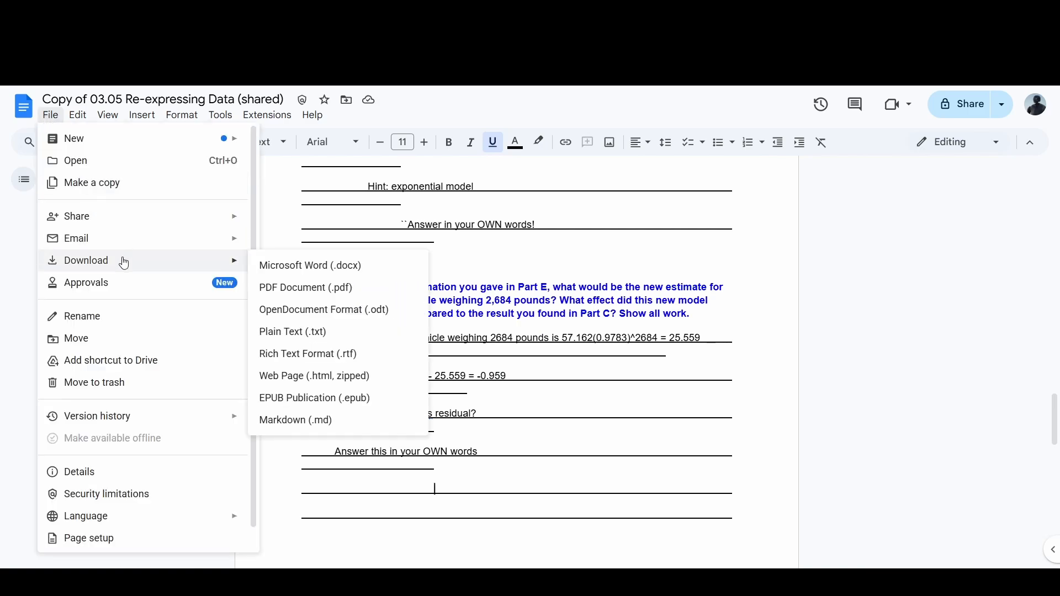
{"action": "left_click", "coordinate": [332, 291]}
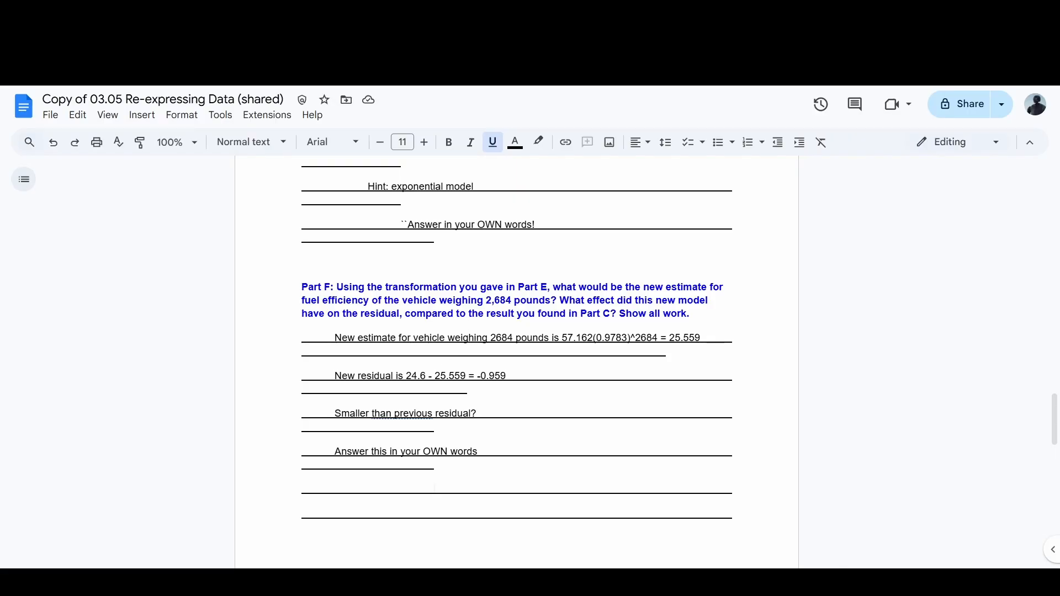
Step: Switch to the Orange County Virtual School assignment page, go past the file upload area, and mark the assessment for submission for grading
{"action": "left_click", "coordinate": [193, 11]}
{"action": "scroll", "coordinate": [121, 419], "scroll_direction": "down", "scroll_amount": 4}
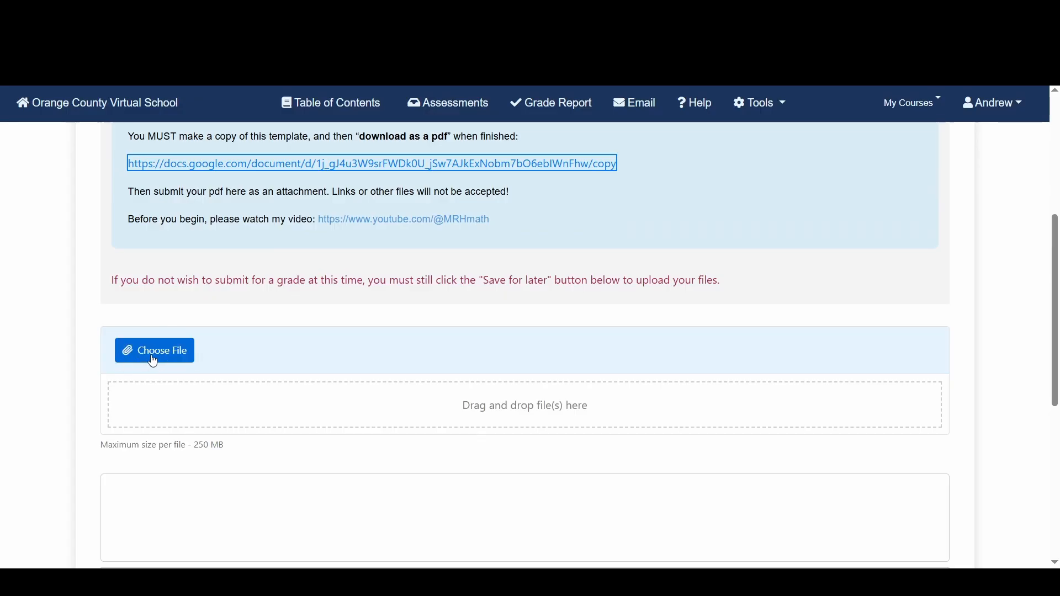
{"action": "scroll", "coordinate": [149, 363], "scroll_direction": "down", "scroll_amount": 7}
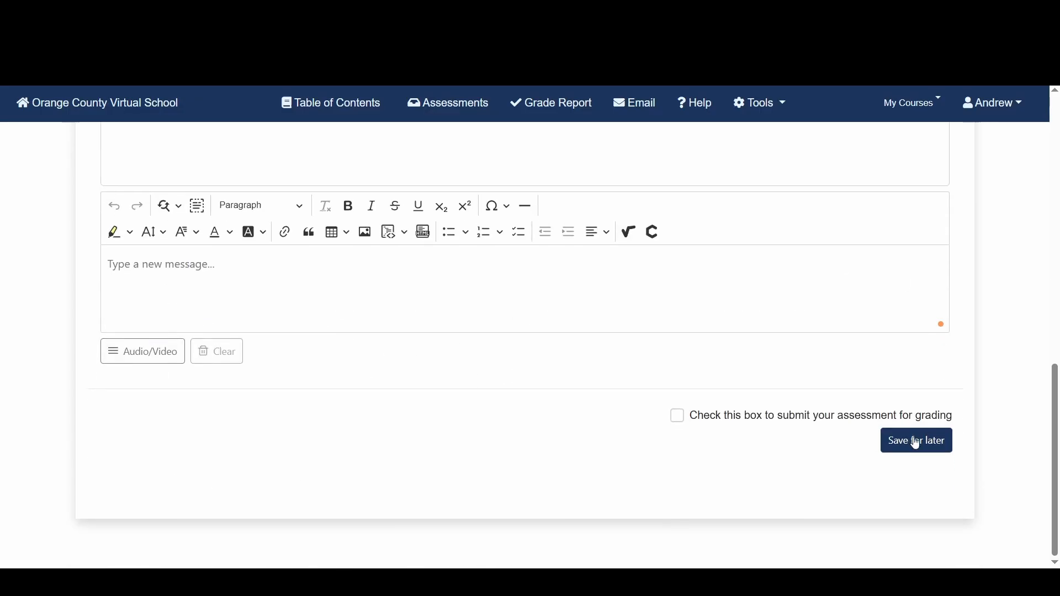
{"action": "left_click", "coordinate": [680, 417]}
{"action": "left_click", "coordinate": [911, 450]}
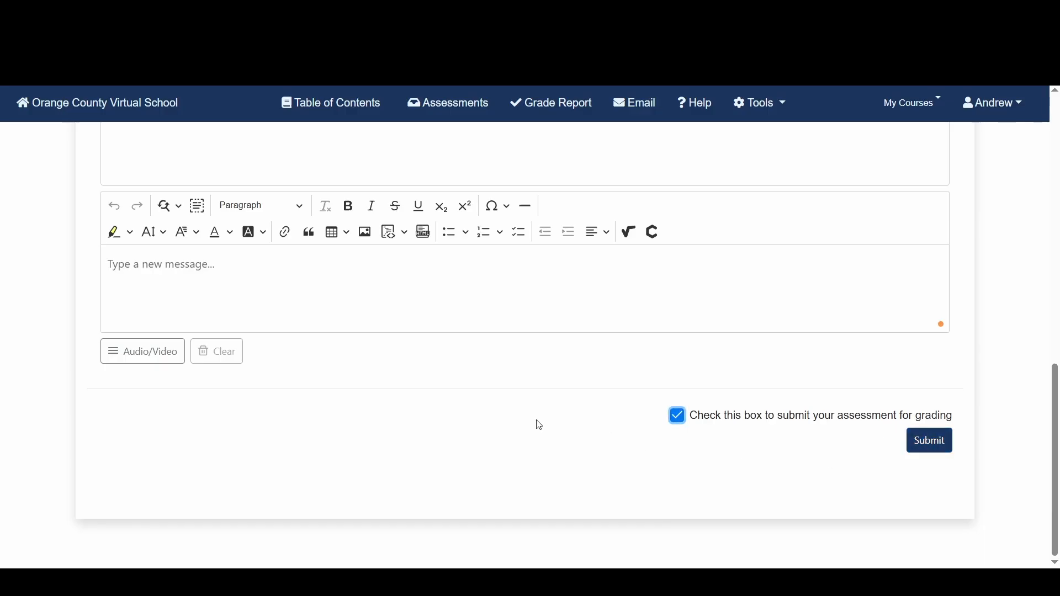